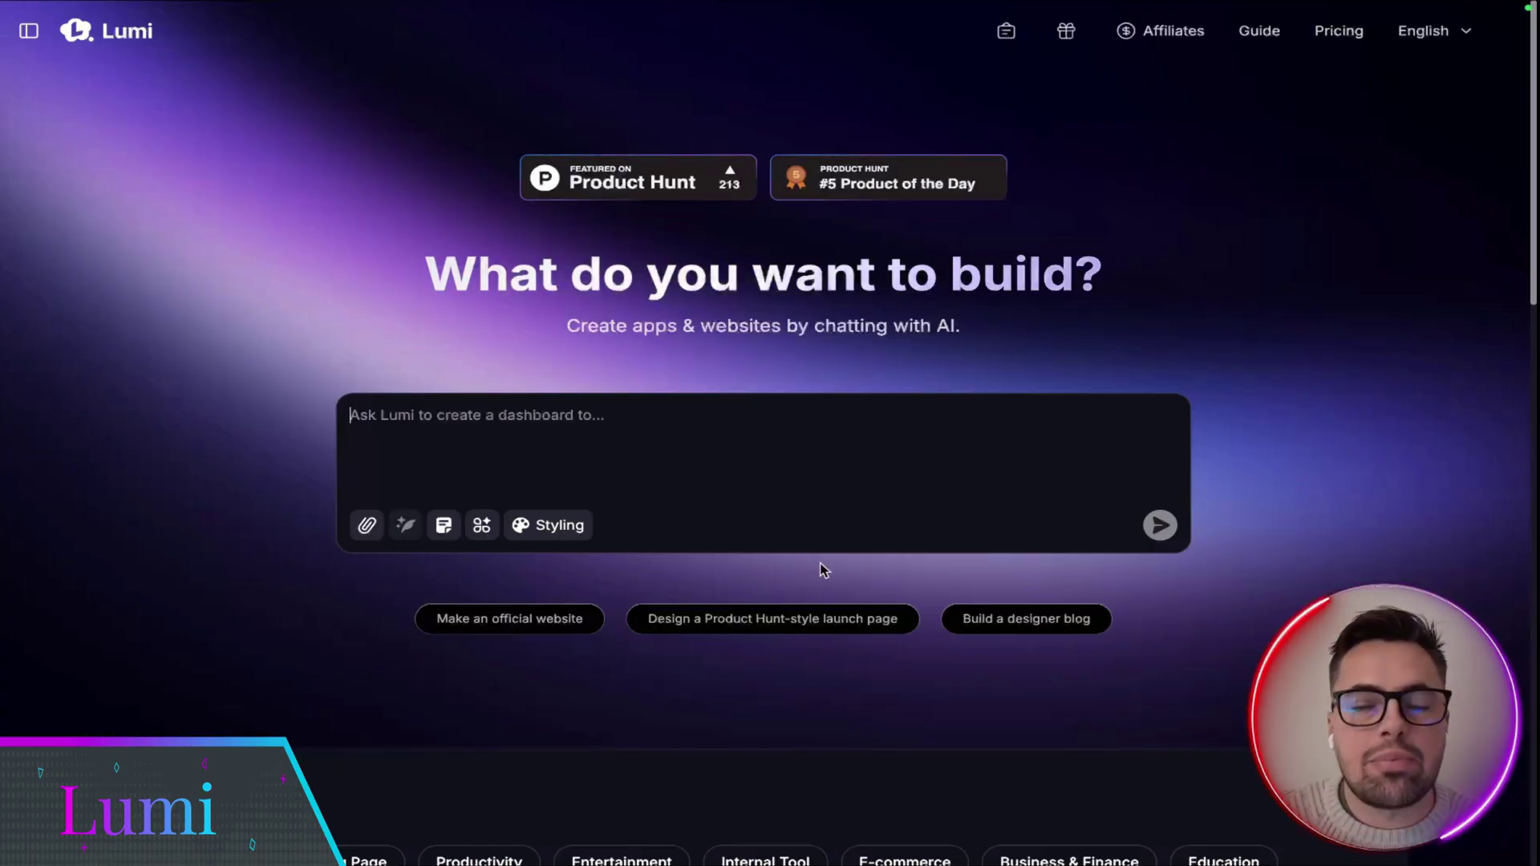
# Filter the Community gallery to show only E-commerce templates
pyautogui.scroll(-3, 808, 590)
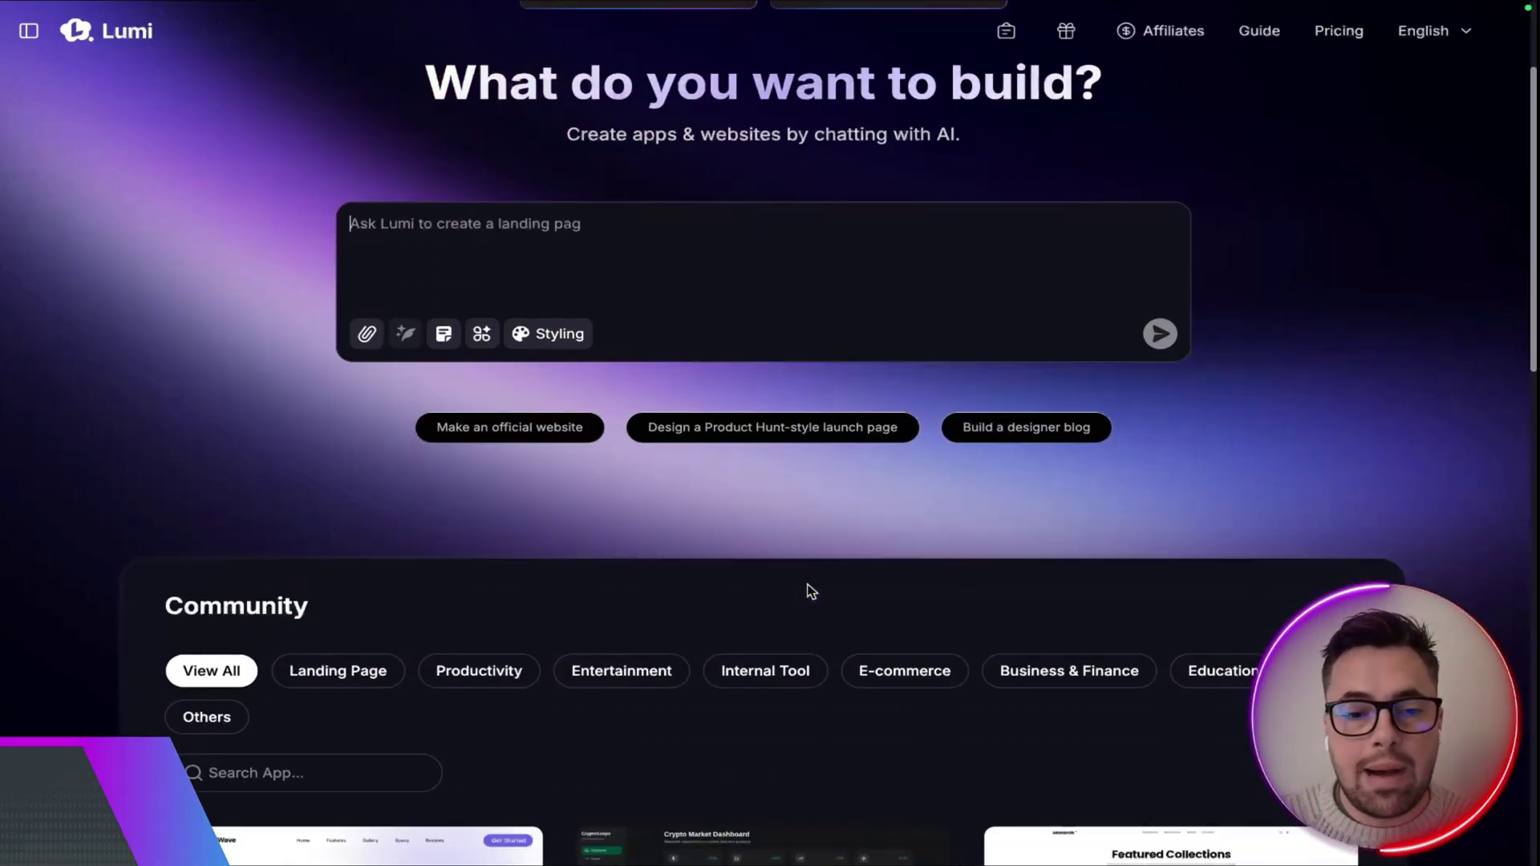
pyautogui.scroll(1, 552, 268)
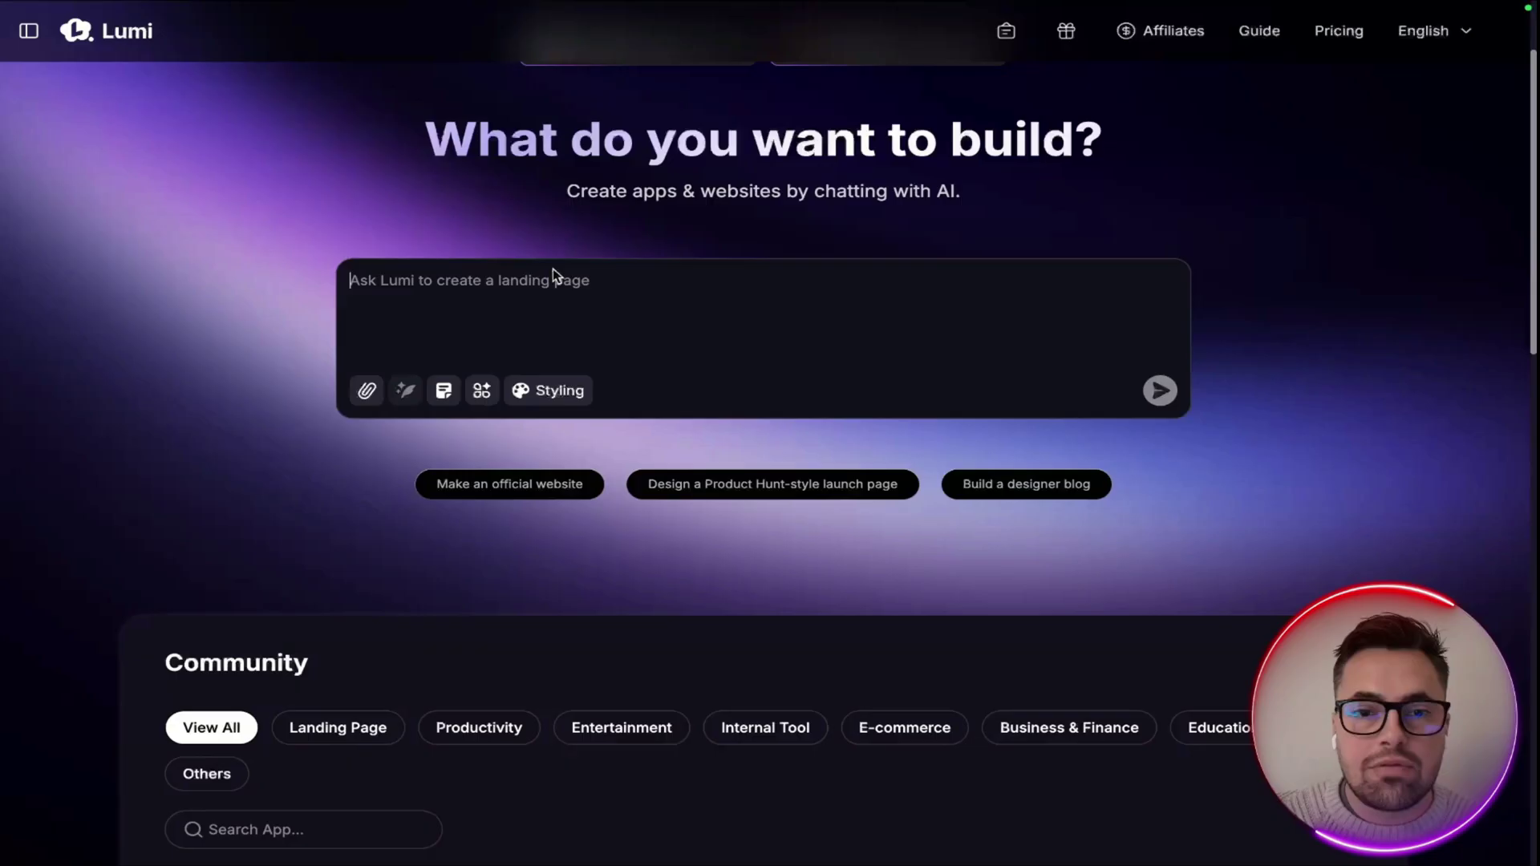
pyautogui.scroll(1, 551, 268)
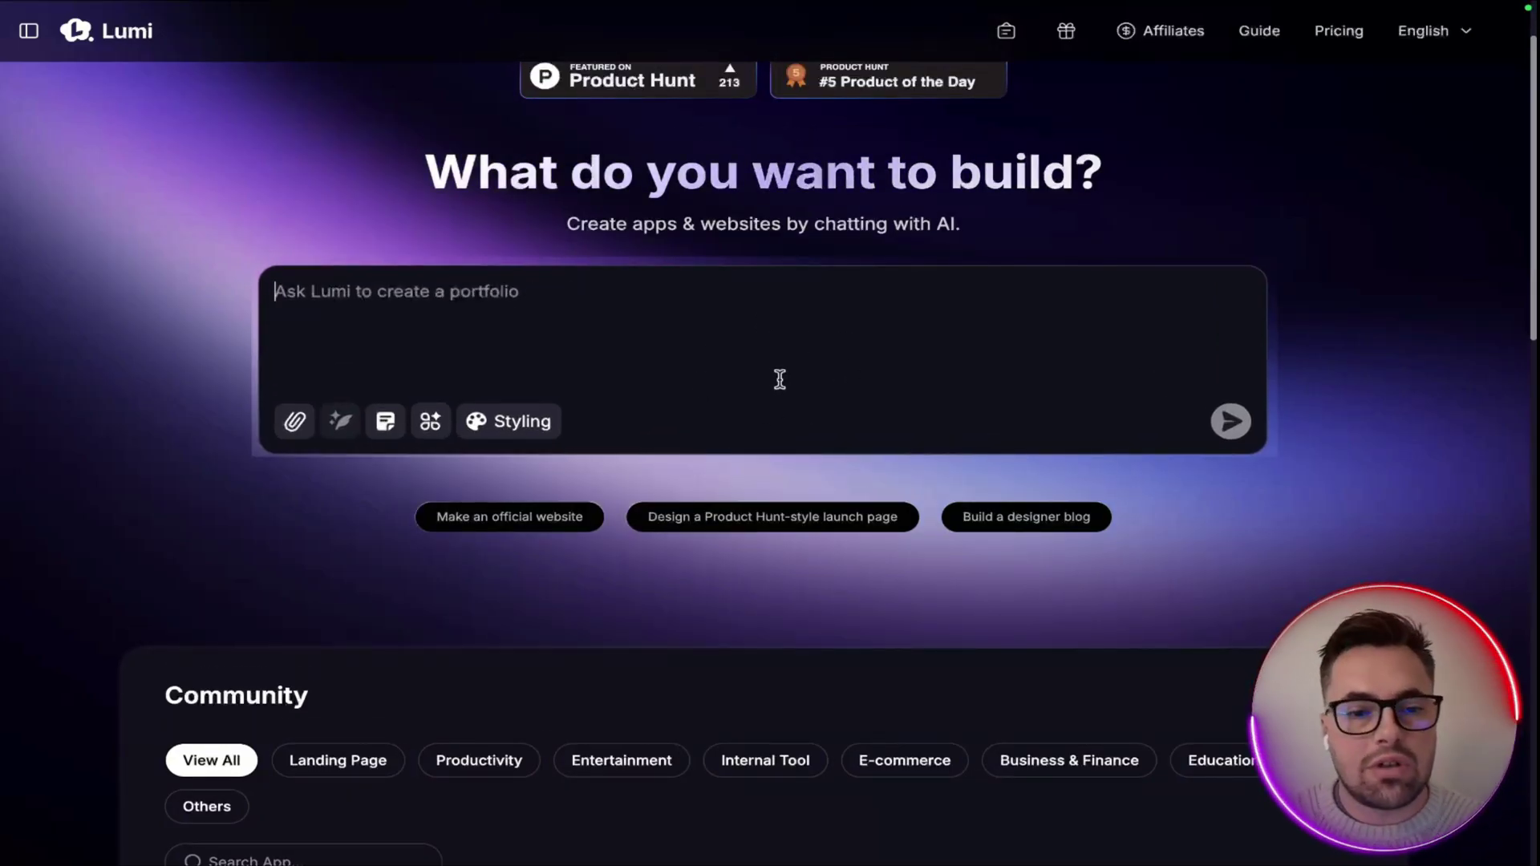
pyautogui.scroll(-5, 781, 382)
pyautogui.scroll(-2, 643, 519)
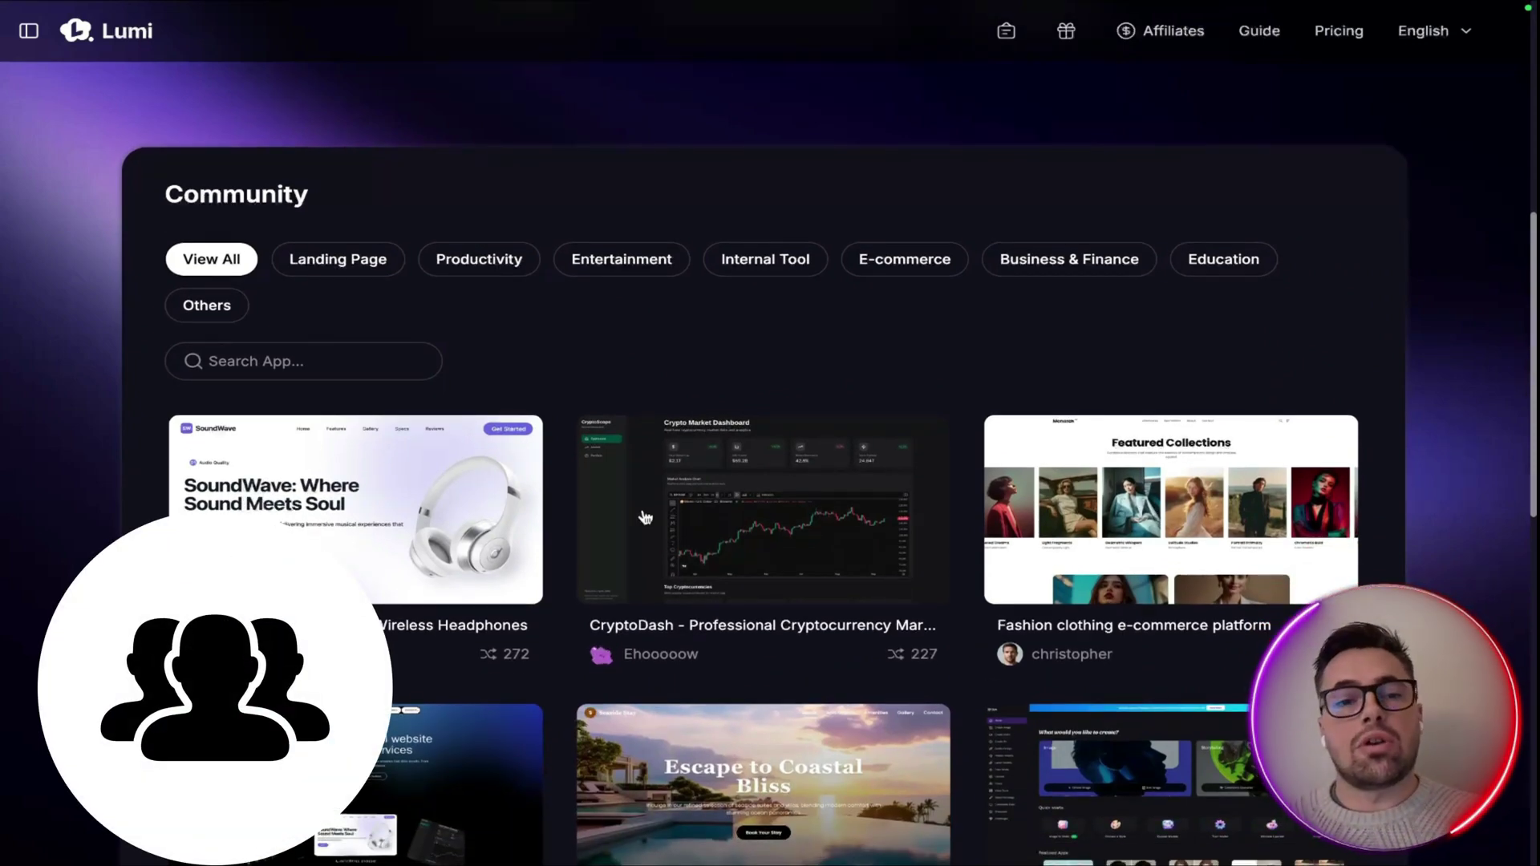
pyautogui.scroll(-1, 646, 513)
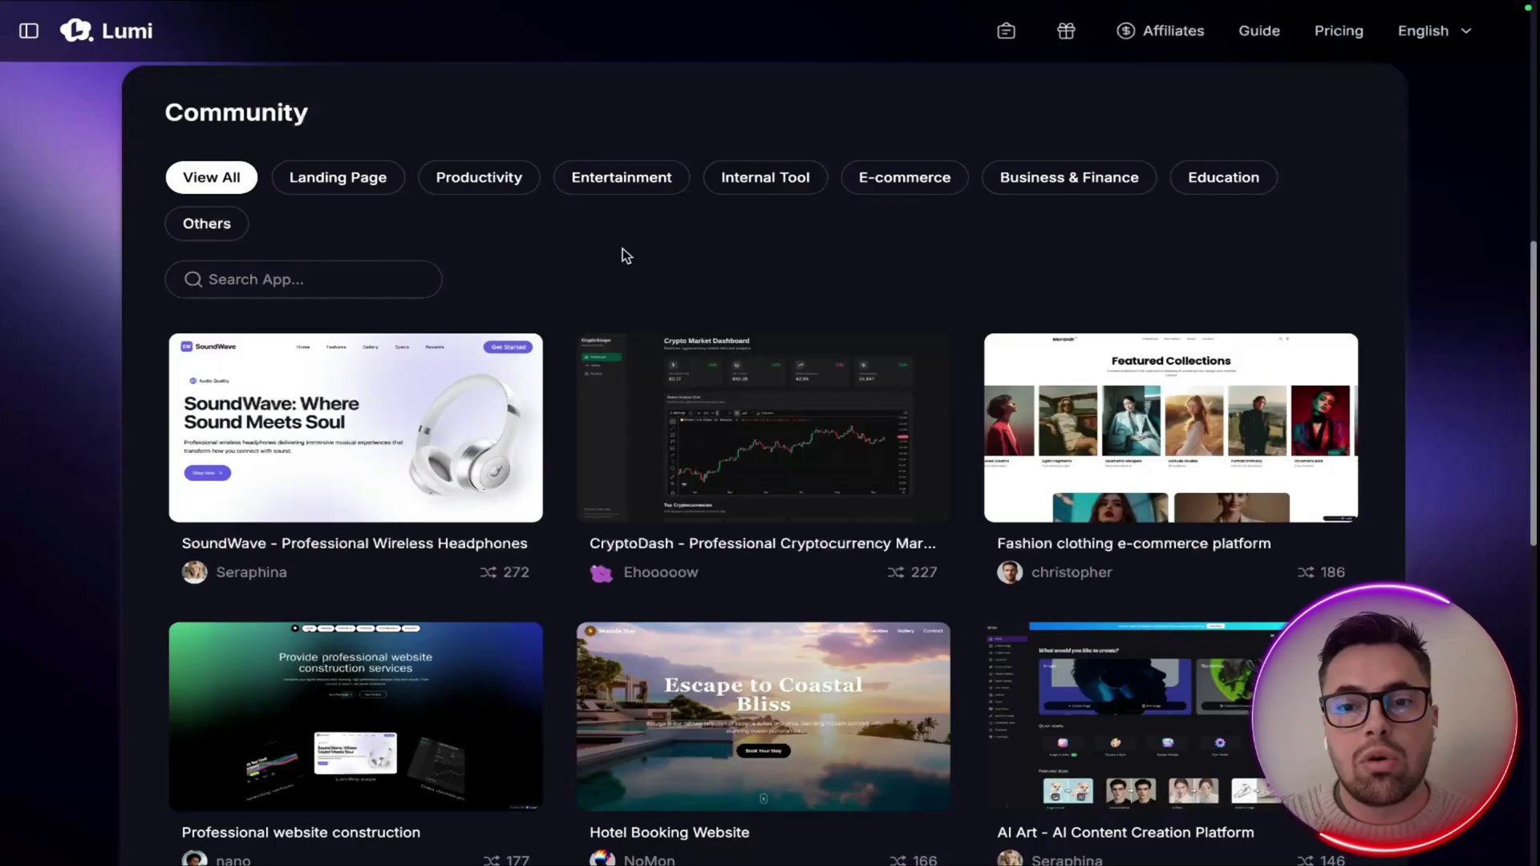
pyautogui.click(903, 184)
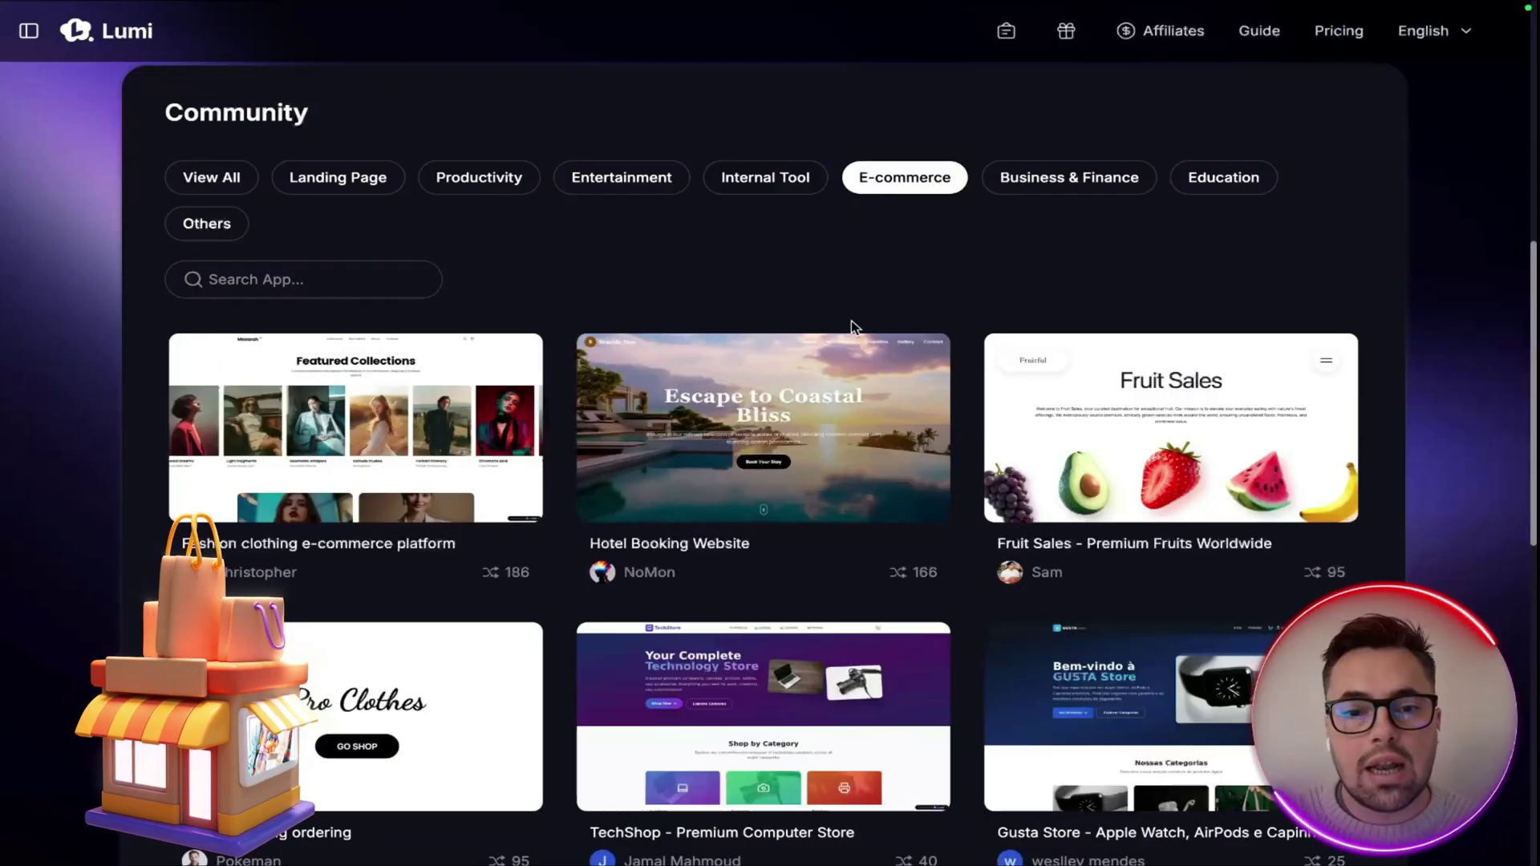
pyautogui.scroll(-1, 870, 385)
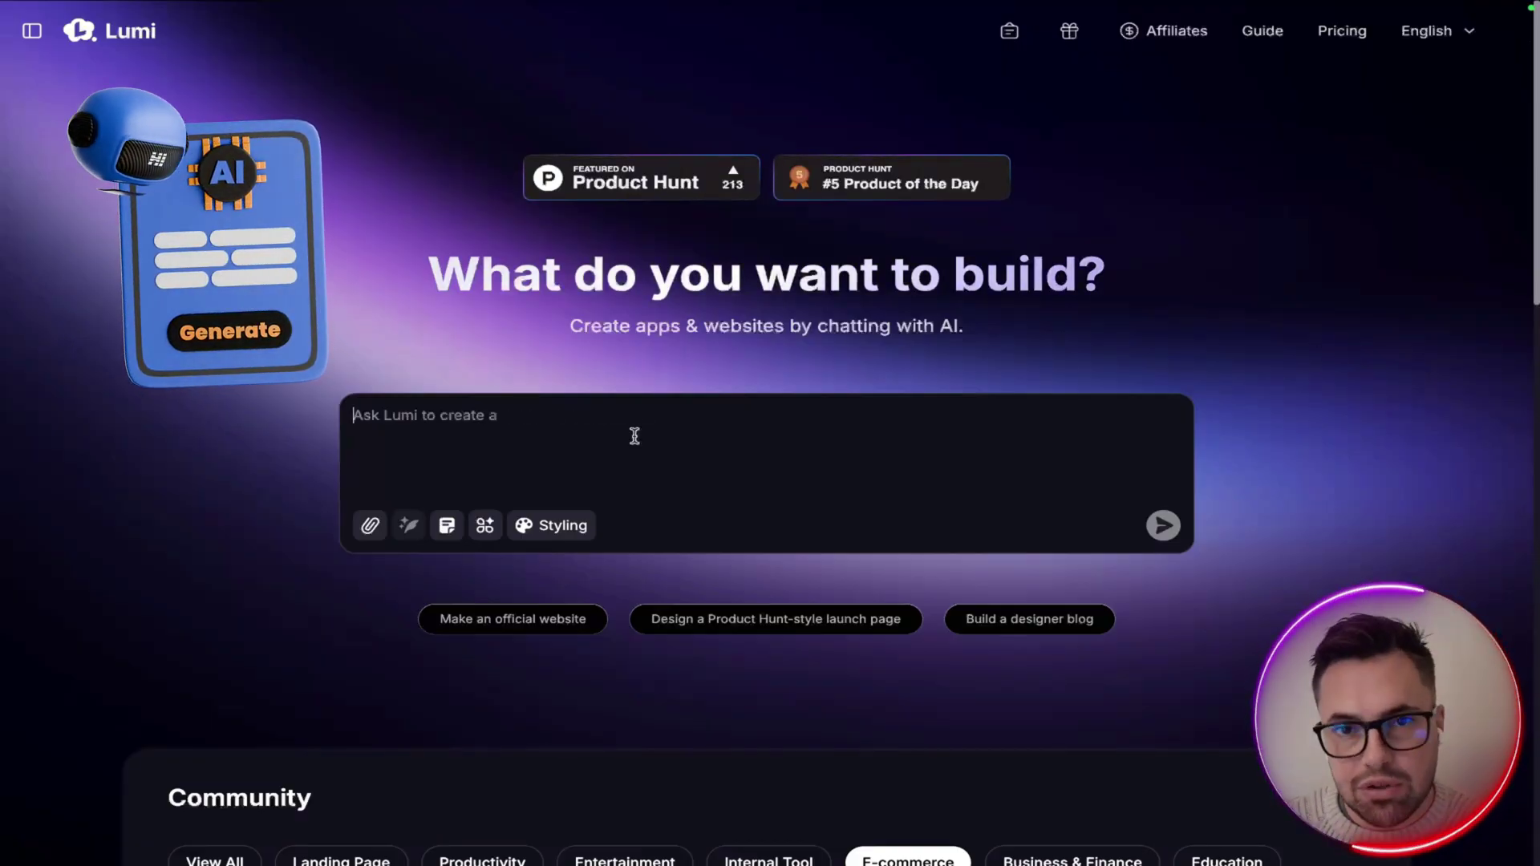
# Paste the portfolio prompt into Ask Lumi and submit it to generate the Modern Portfolio Website
pyautogui.write('create a modern portfolio with an about section and contact form')
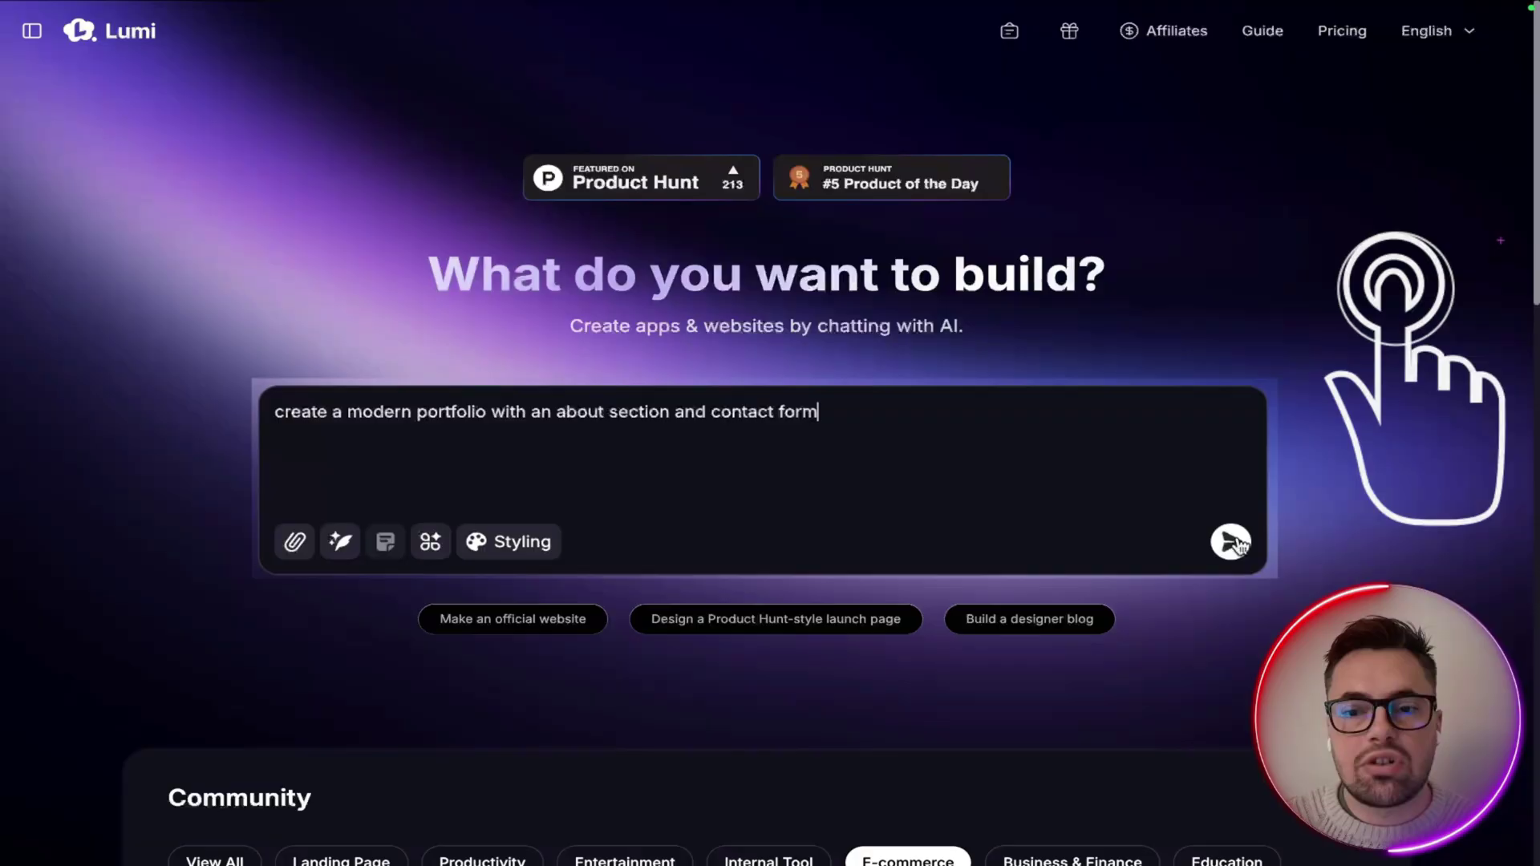
pyautogui.click(1230, 541)
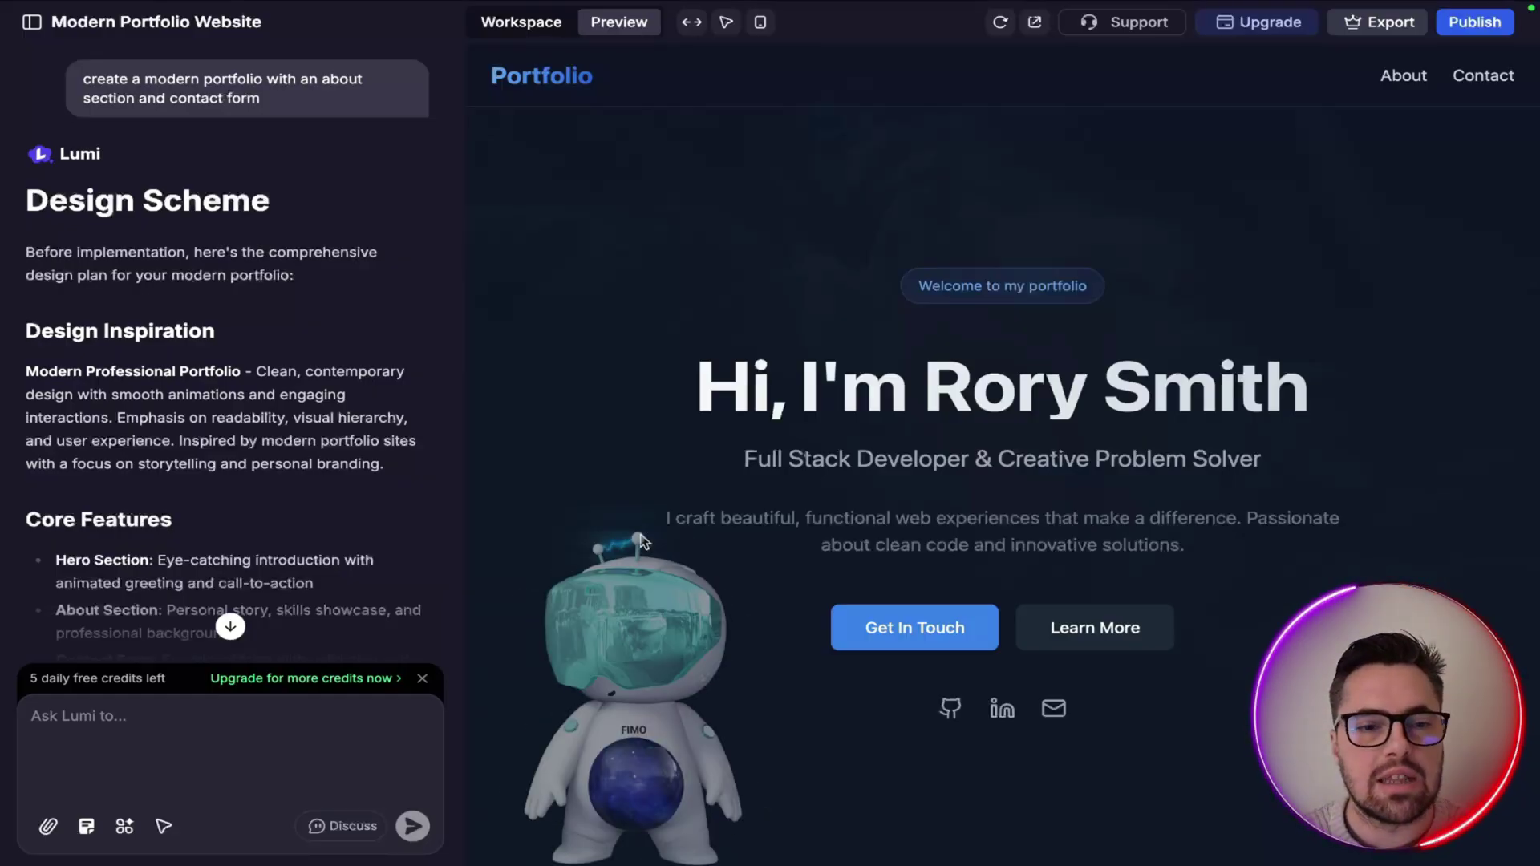
# Ask Lumi in the chat to show some images for the portfolio
pyautogui.click(104, 716)
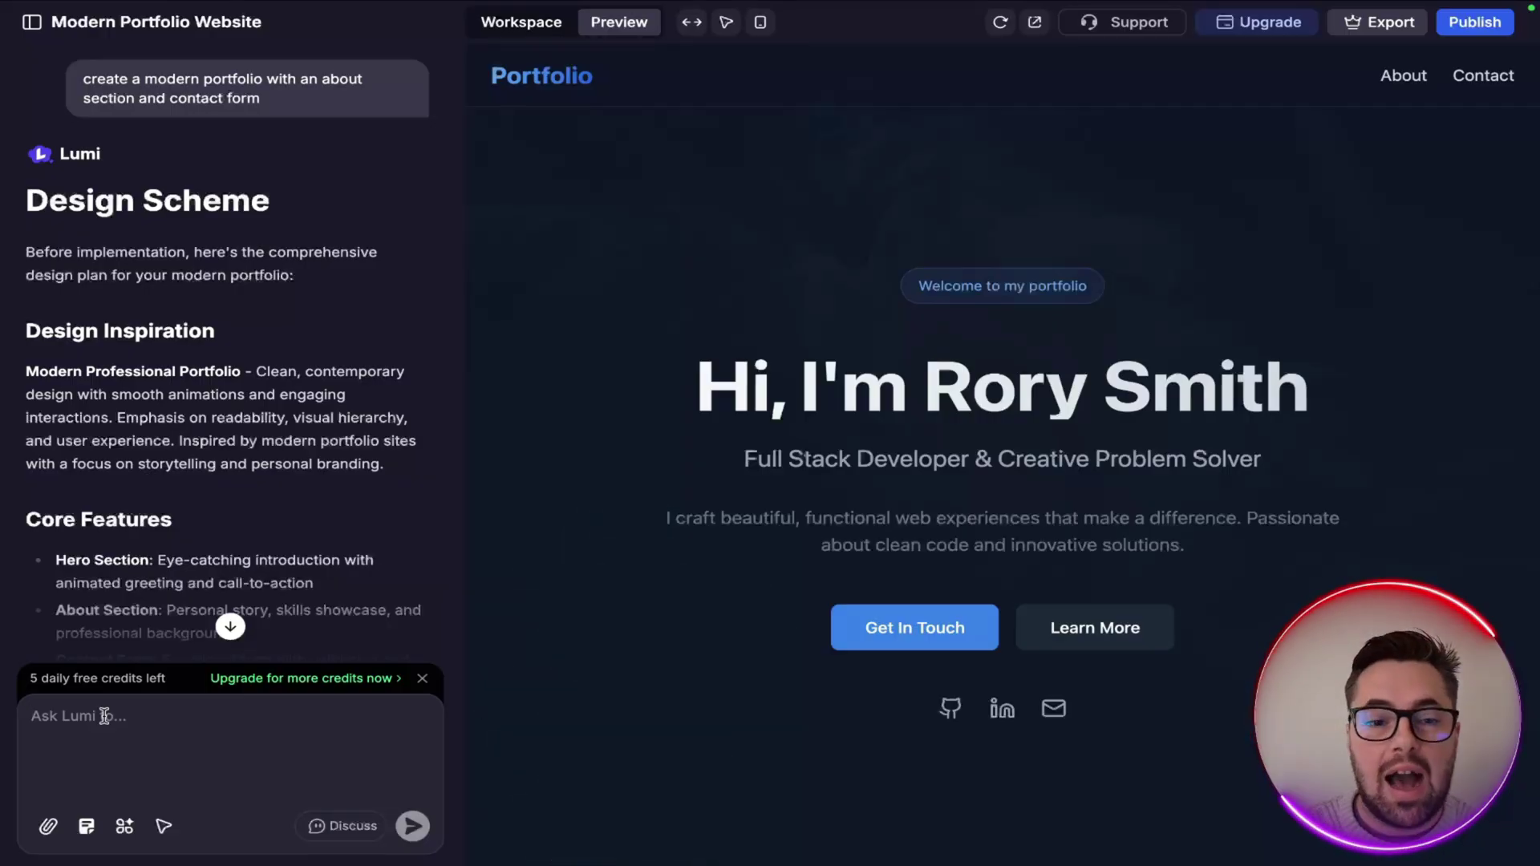
pyautogui.write('can you show me')
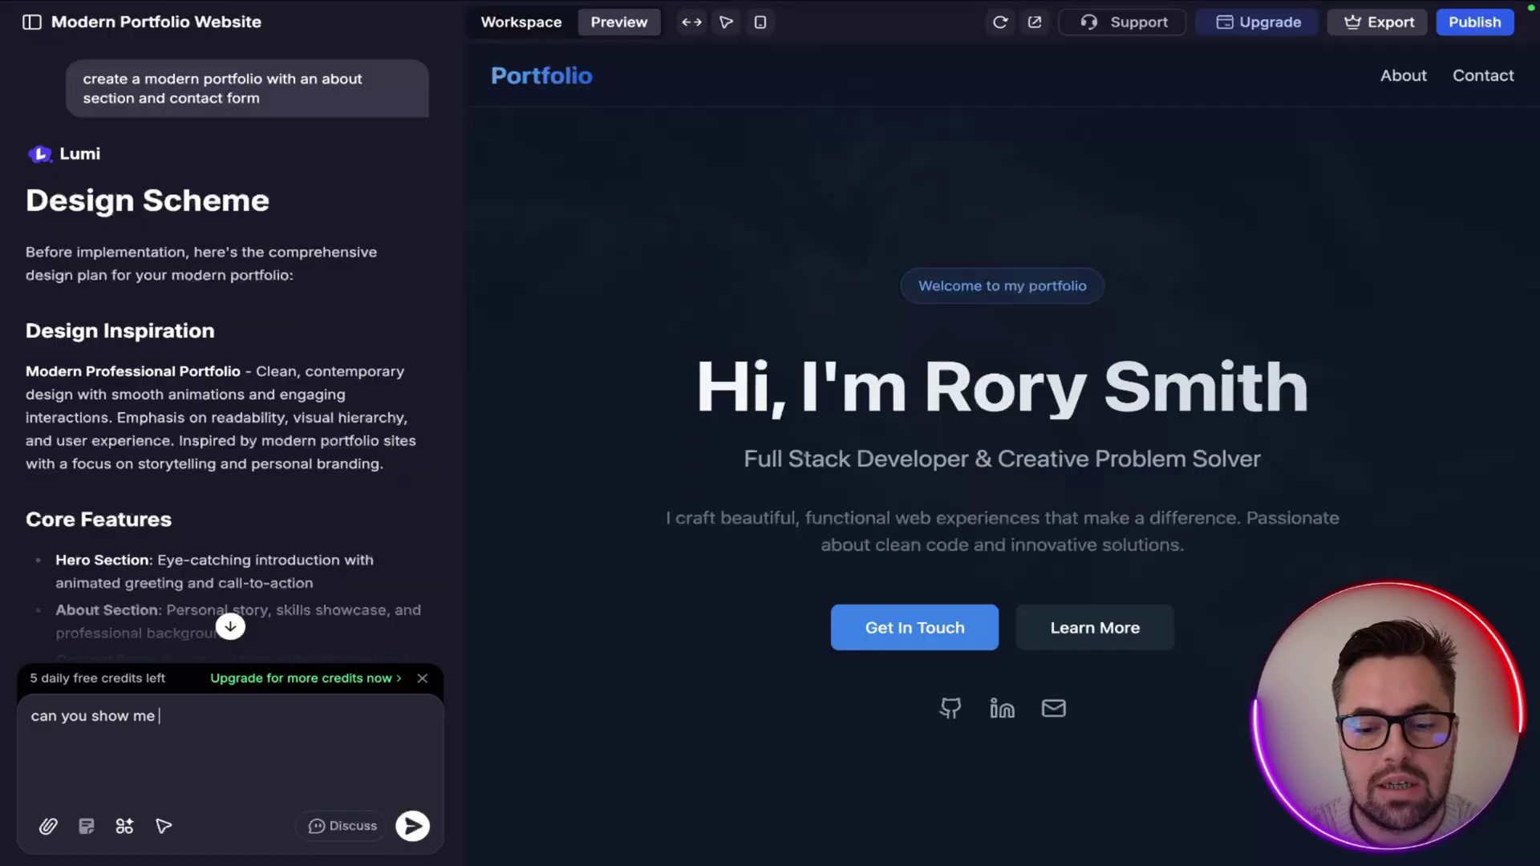
pyautogui.write(' some images to add into my portfolio')
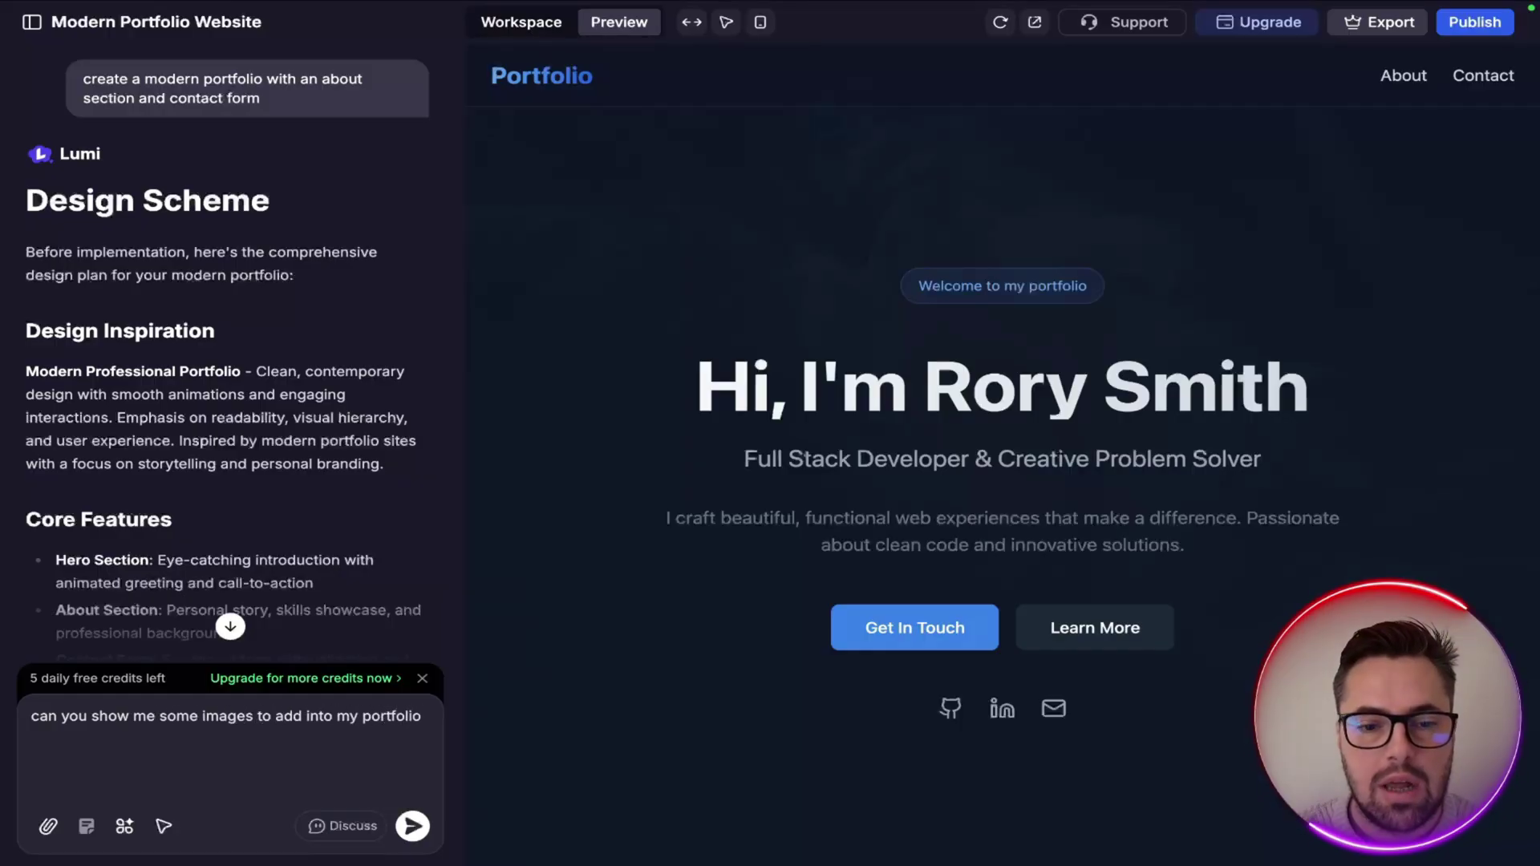
pyautogui.press('Return')
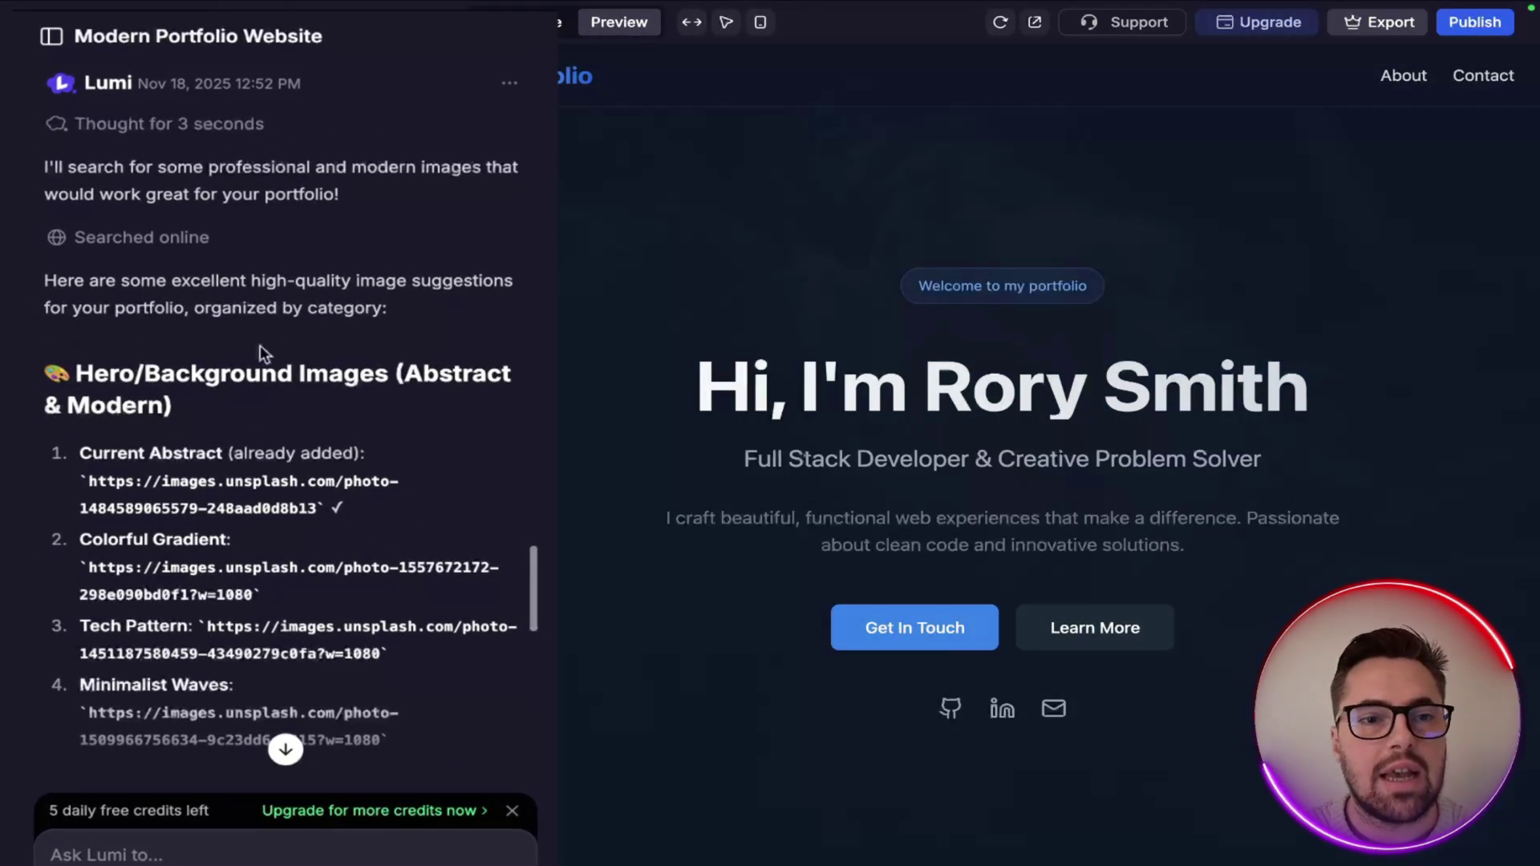
# Highlight the Colorful Gradient and Modern Workspace image URLs among Lumi's suggestions
pyautogui.scroll(-3, 252, 432)
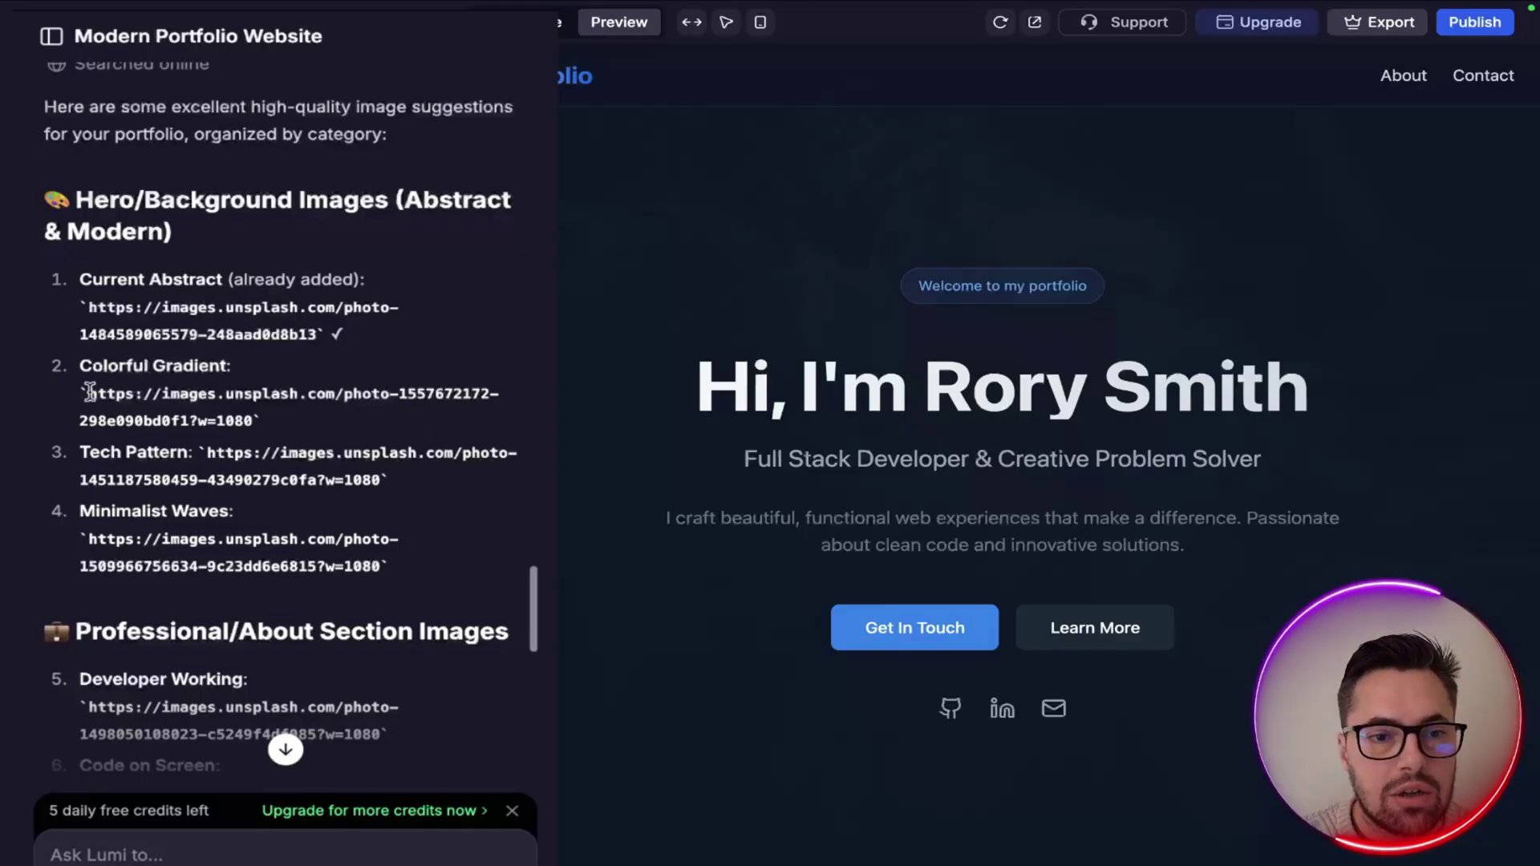
pyautogui.moveTo(88, 394); pyautogui.dragTo(249, 420)
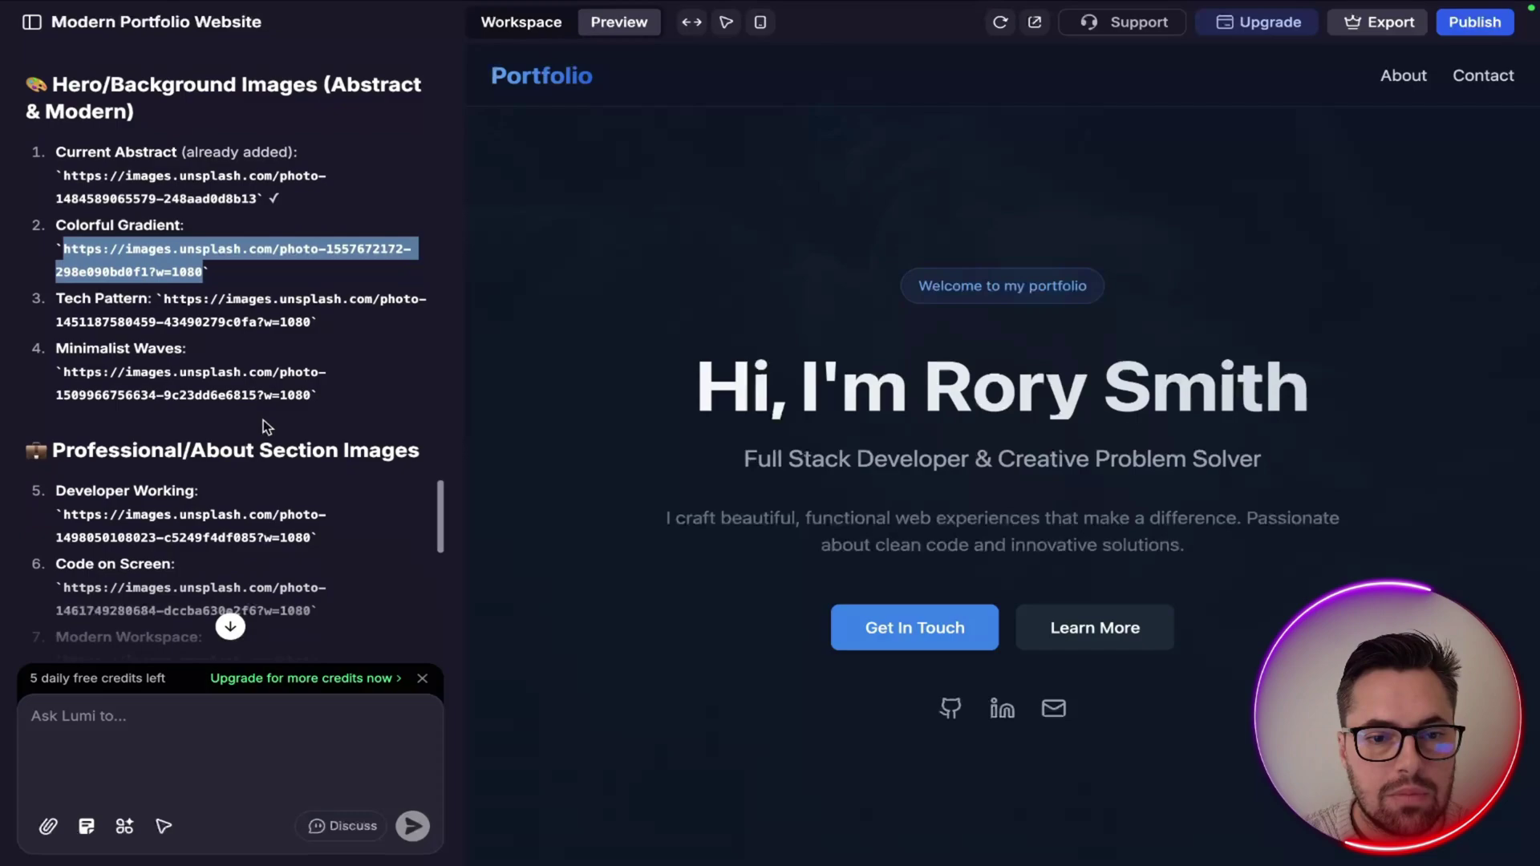
pyautogui.scroll(-5, 263, 420)
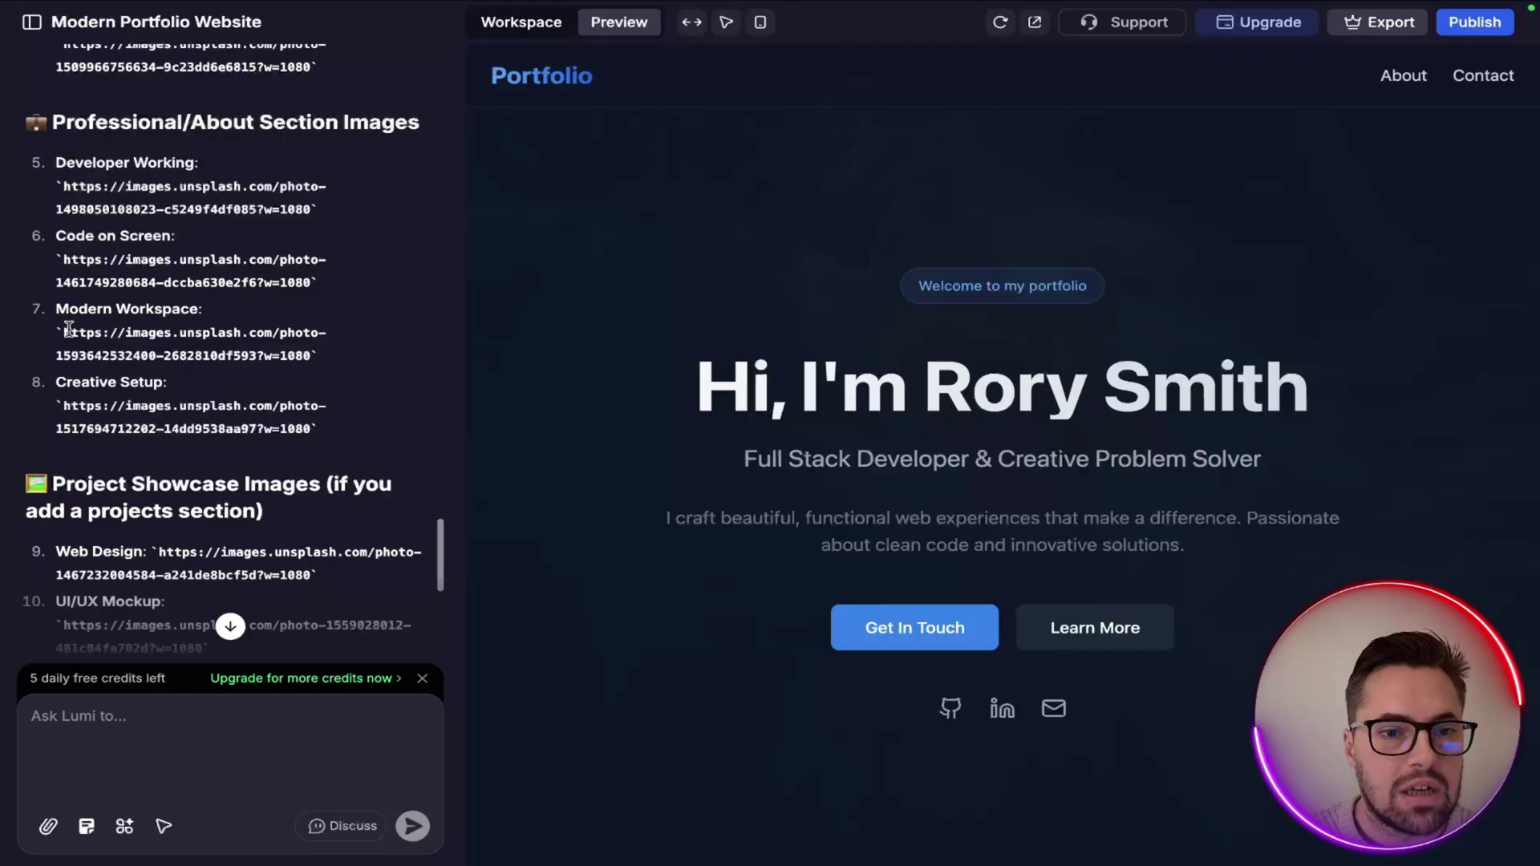
pyautogui.moveTo(64, 331); pyautogui.dragTo(309, 357)
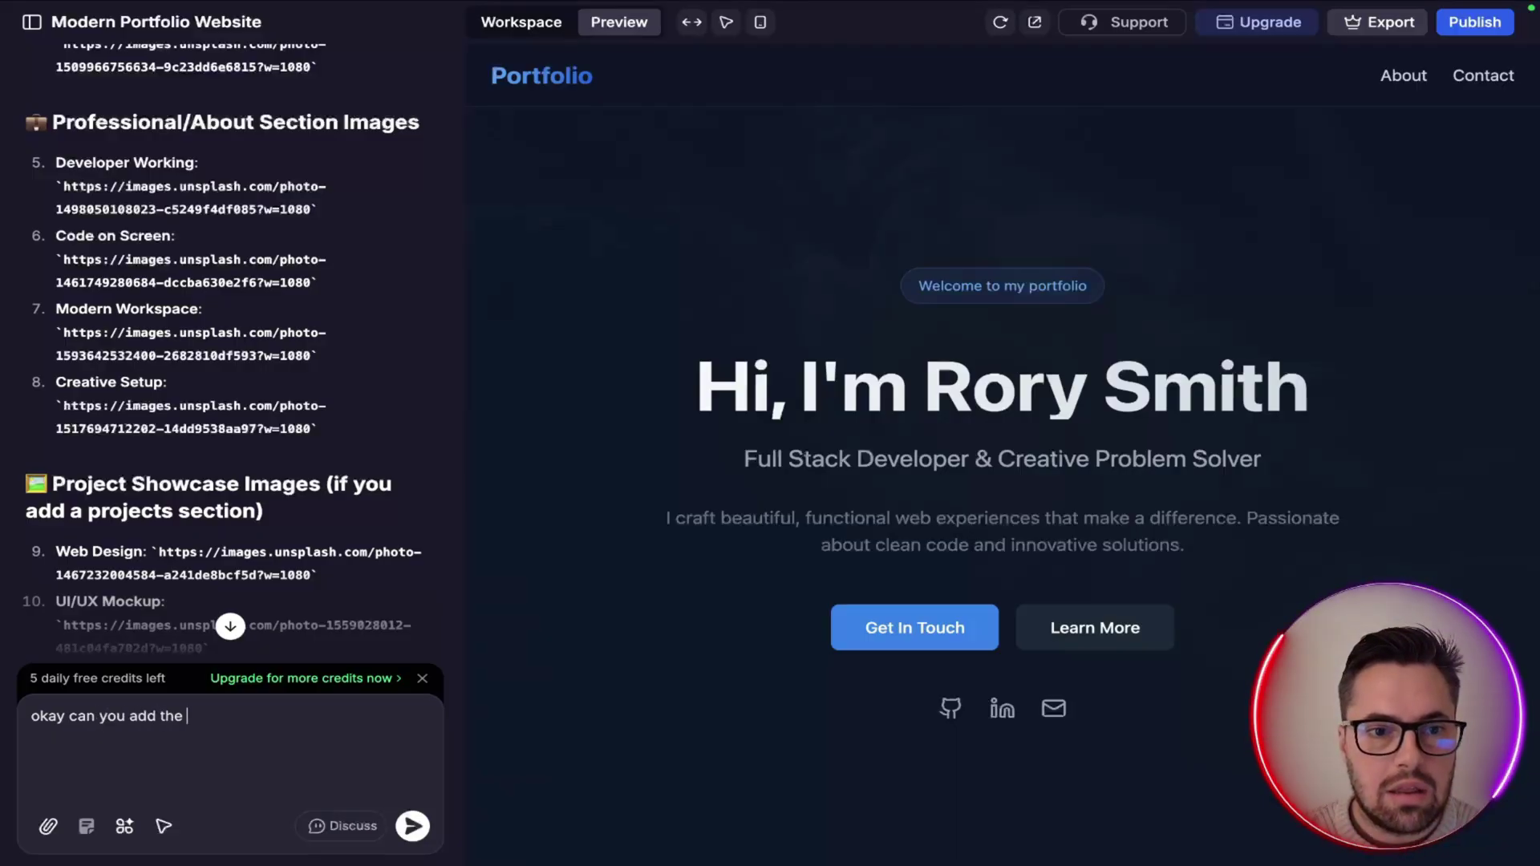
# Request the Modern Workspace image, then check it in the About Me section of the preview
pyautogui.write('n workspace image')
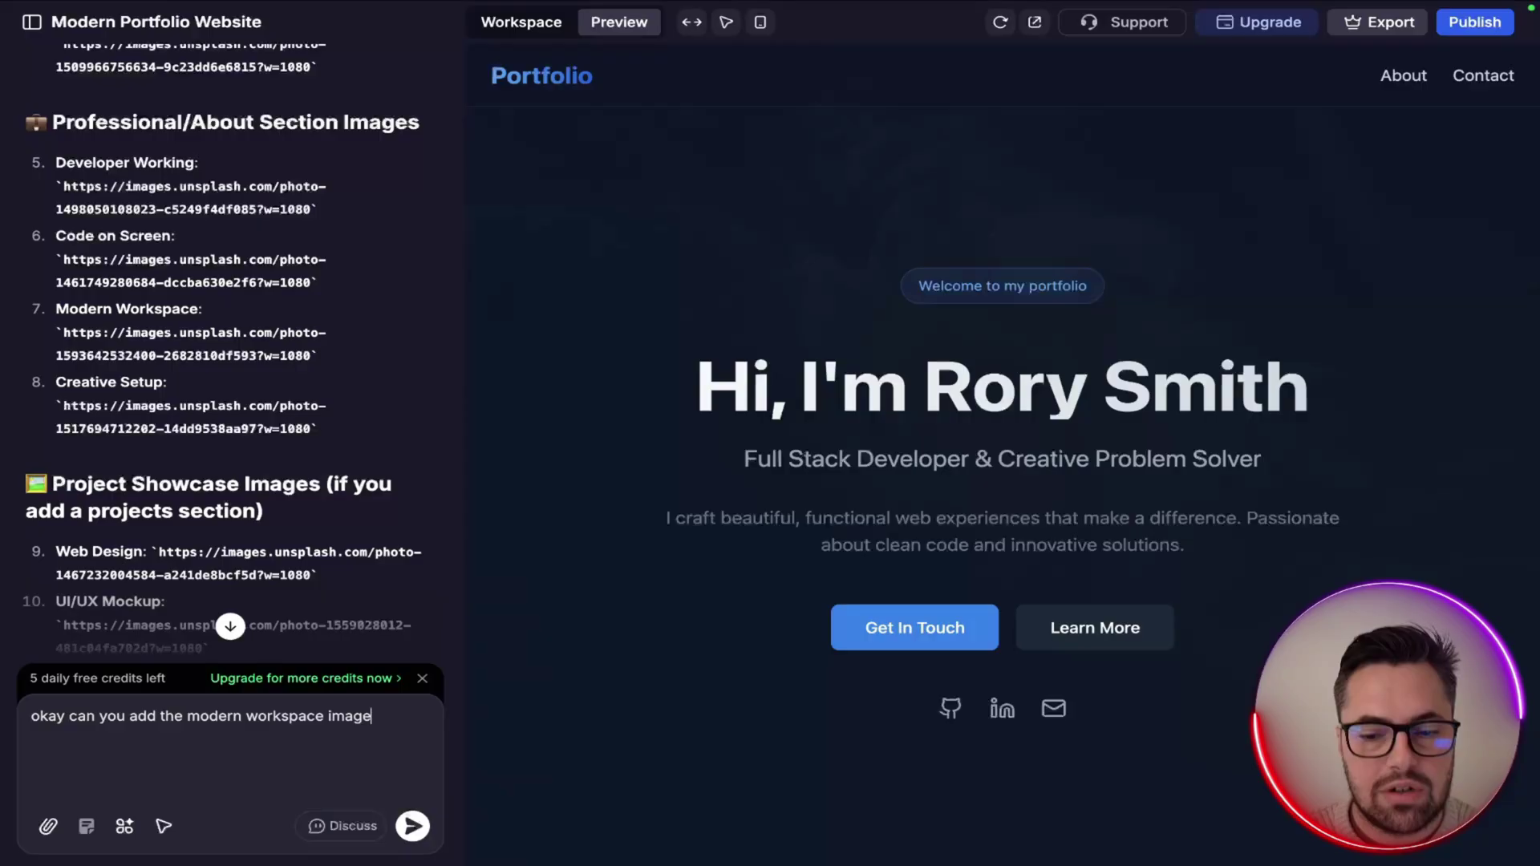
pyautogui.write(' in please')
pyautogui.press('Return')
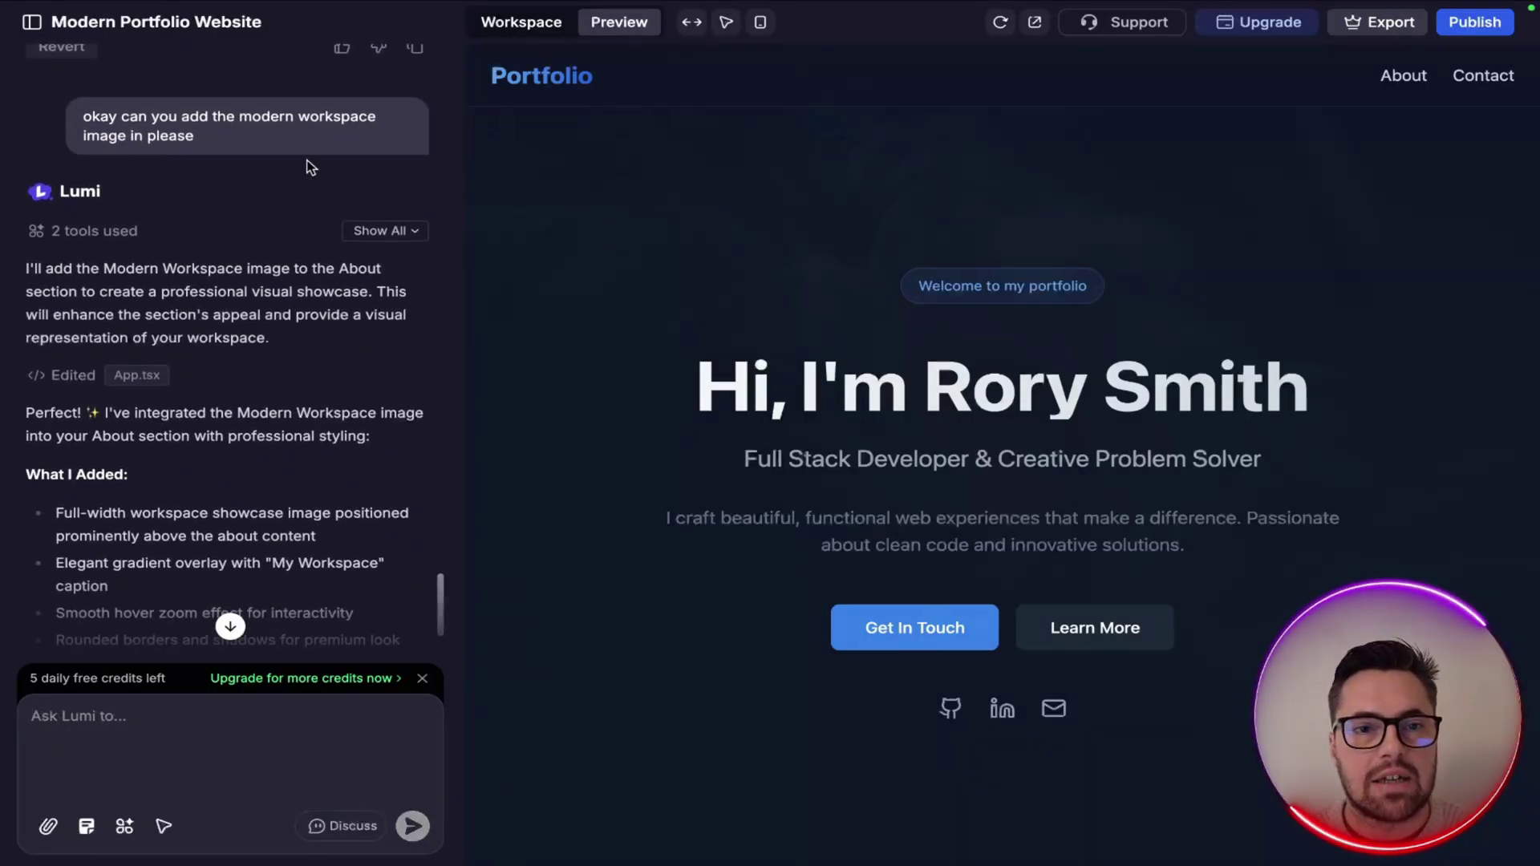
pyautogui.scroll(-1, 253, 321)
pyautogui.scroll(-3, 253, 321)
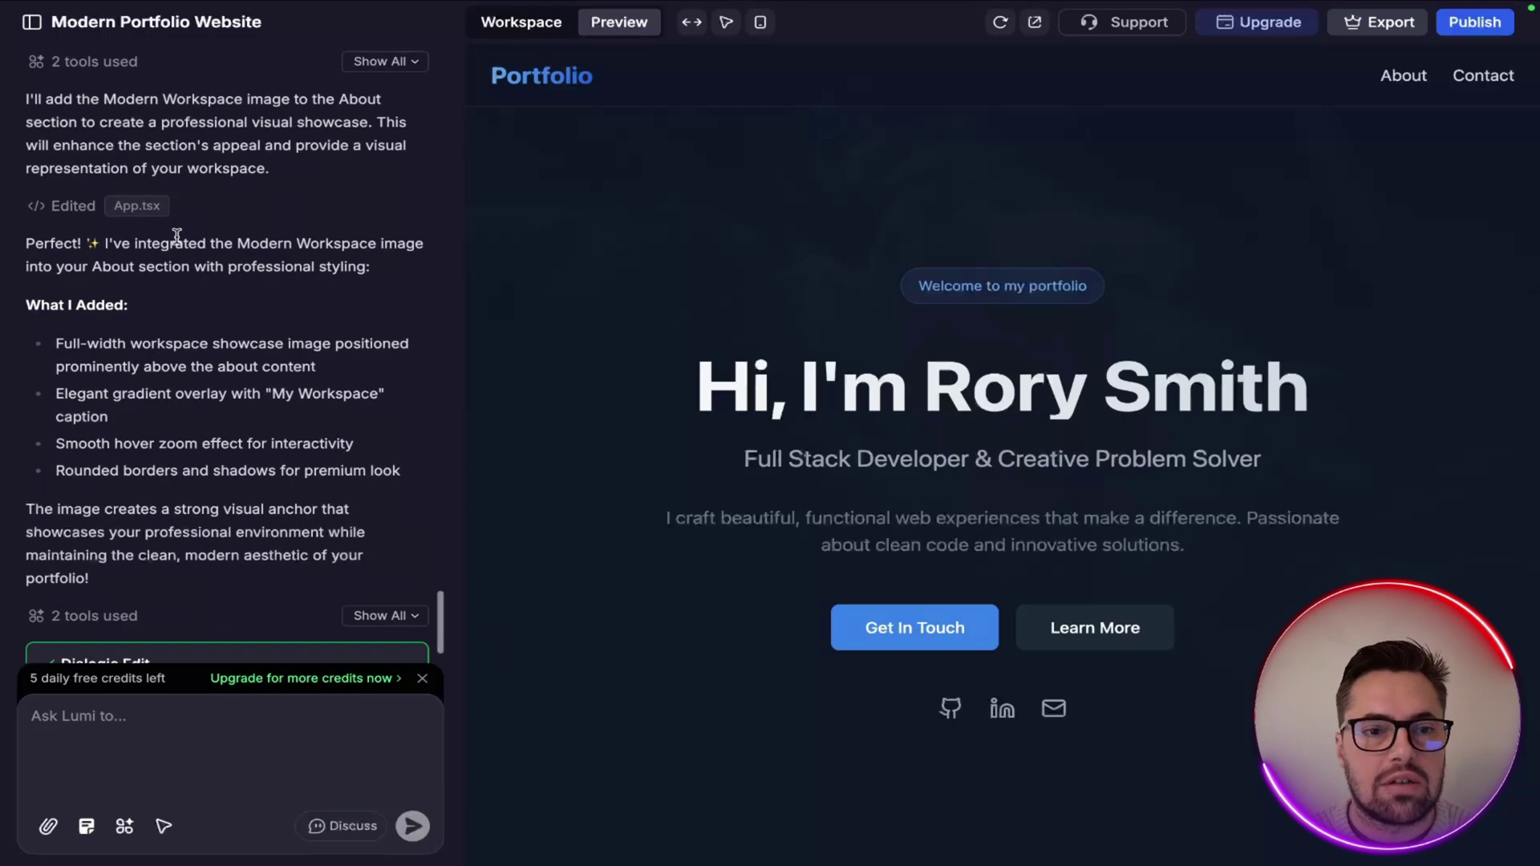
pyautogui.scroll(-2, 235, 437)
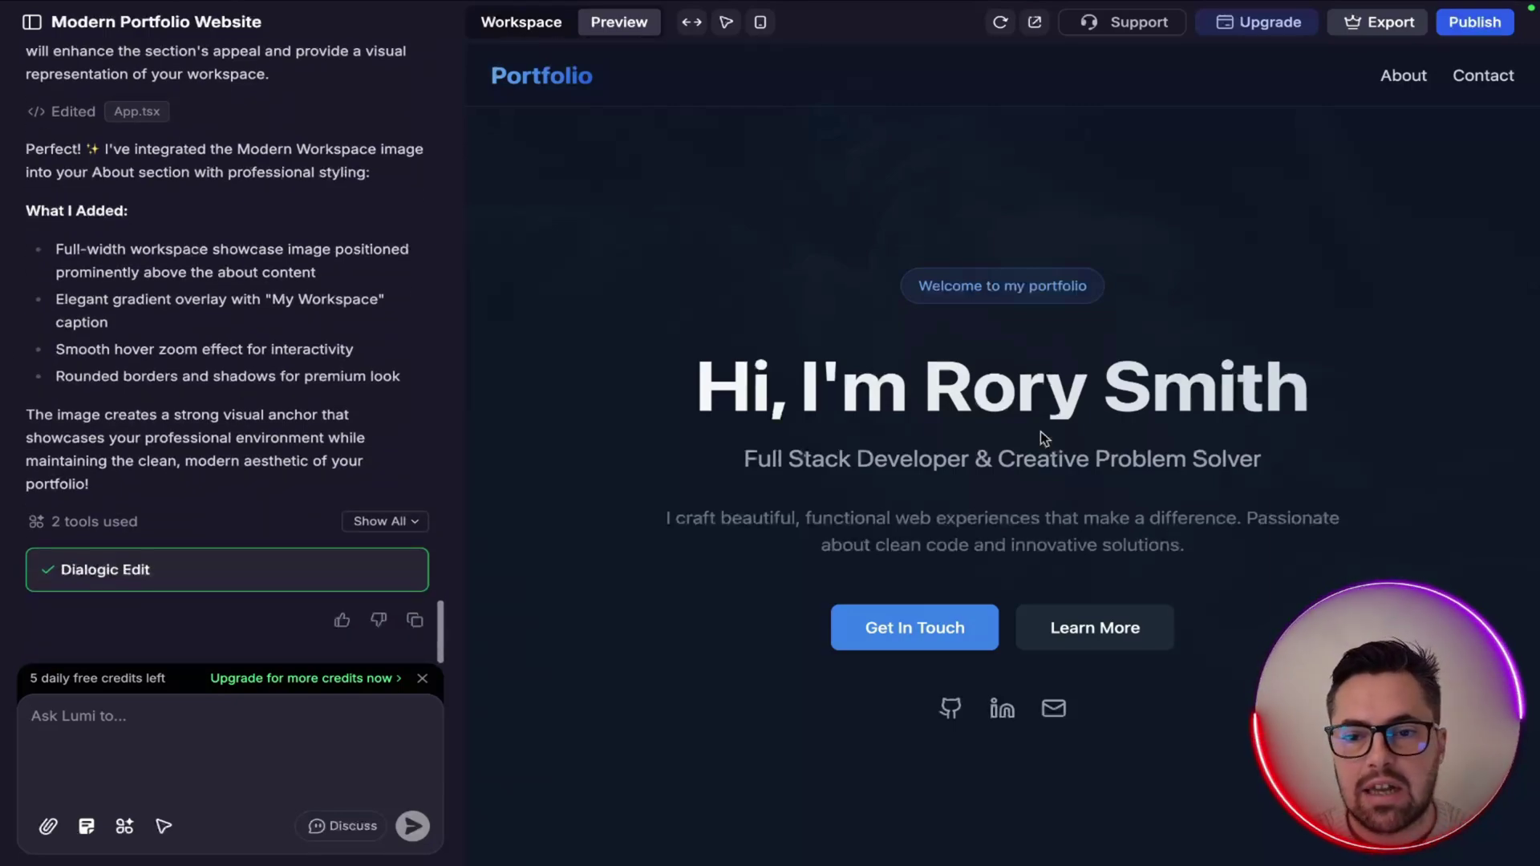
pyautogui.scroll(-6, 1040, 433)
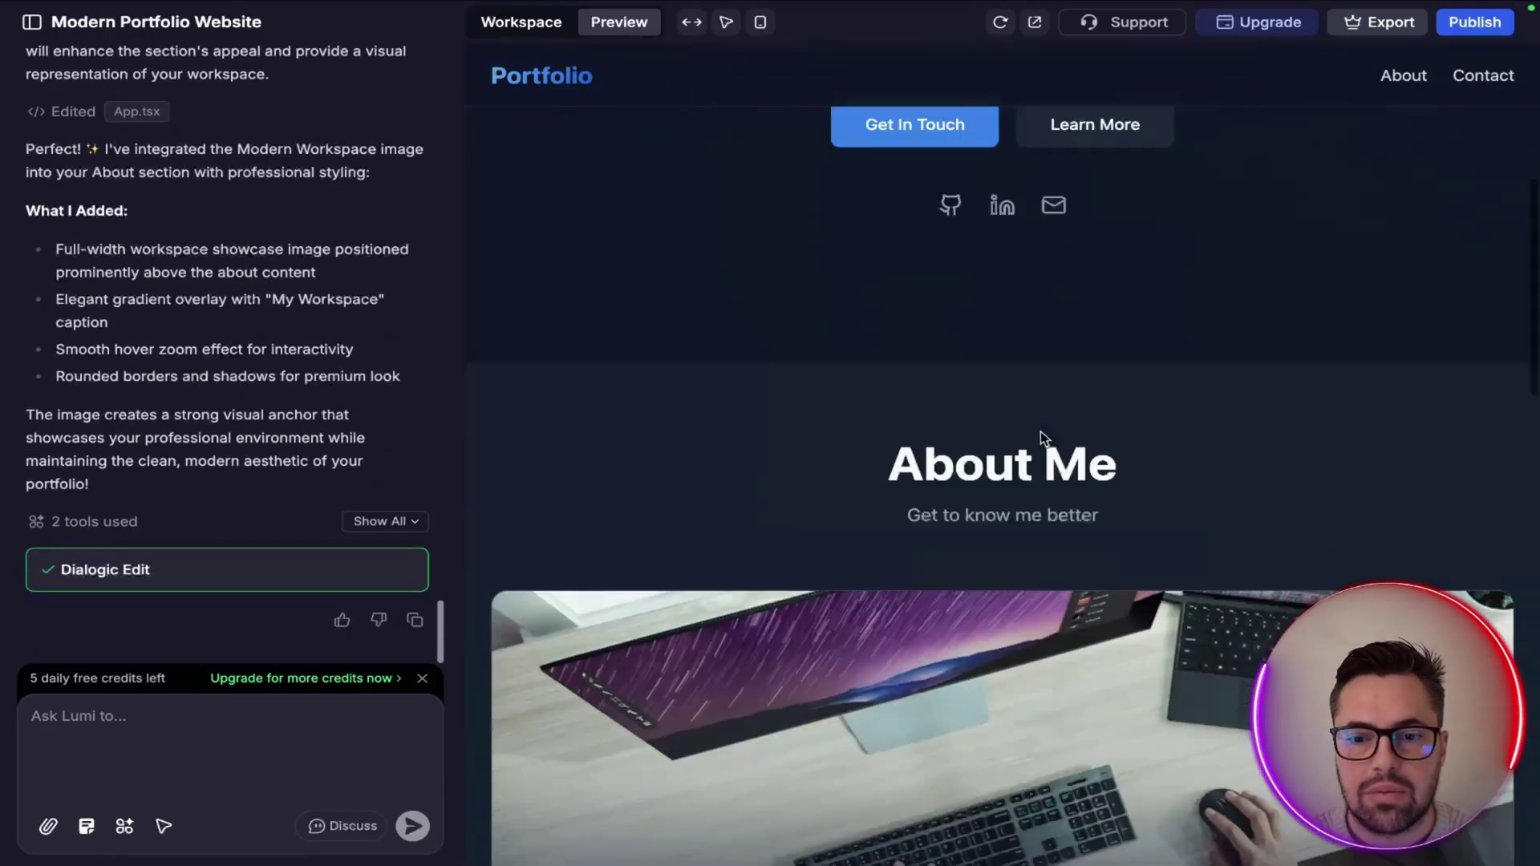
pyautogui.scroll(-3, 1041, 431)
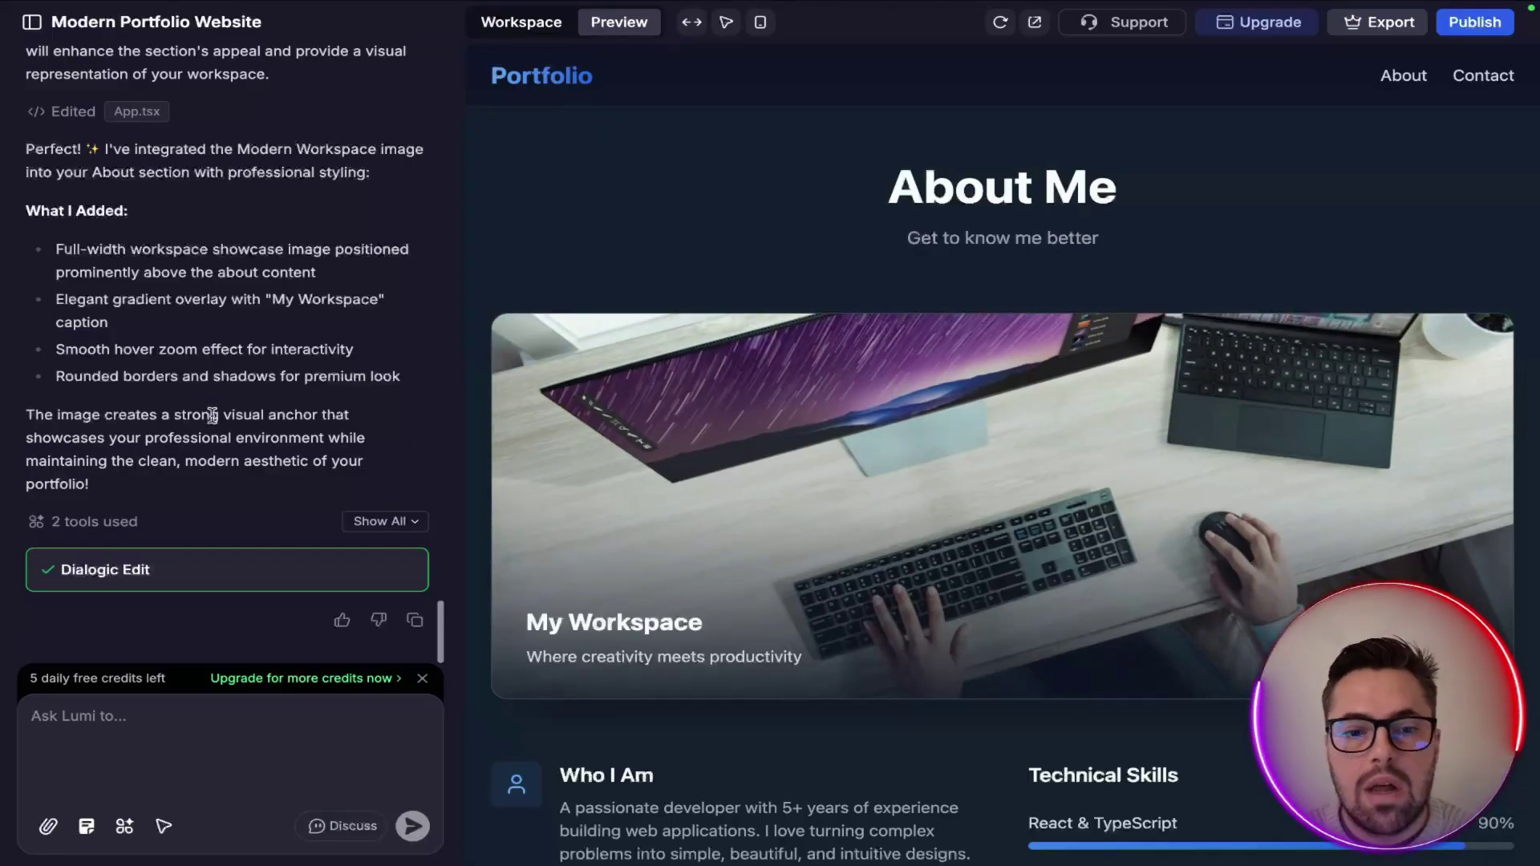
pyautogui.scroll(2, 213, 421)
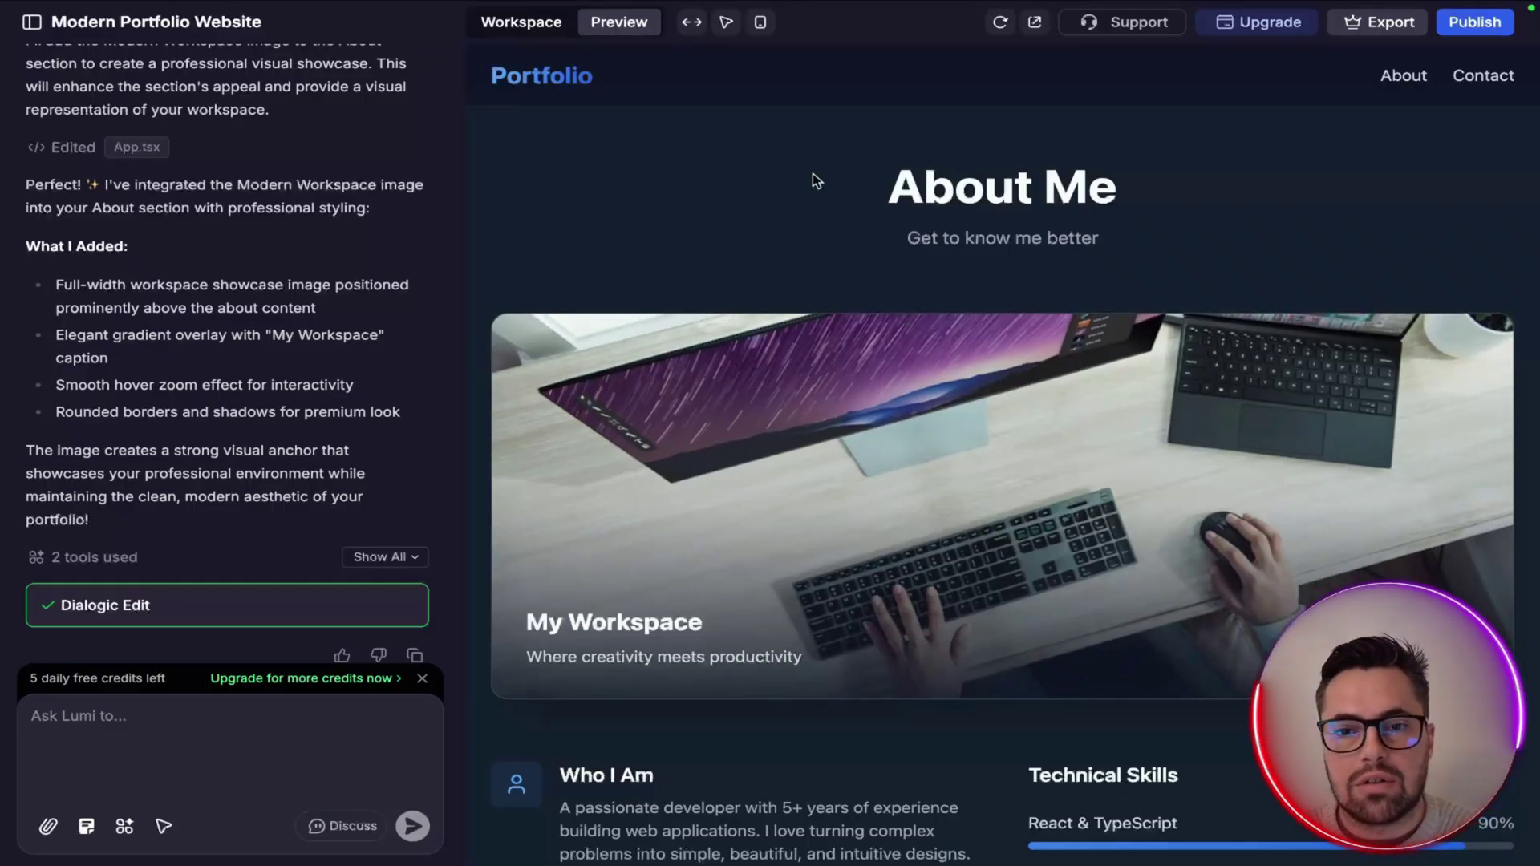
pyautogui.scroll(3, 855, 349)
pyautogui.scroll(5, 855, 349)
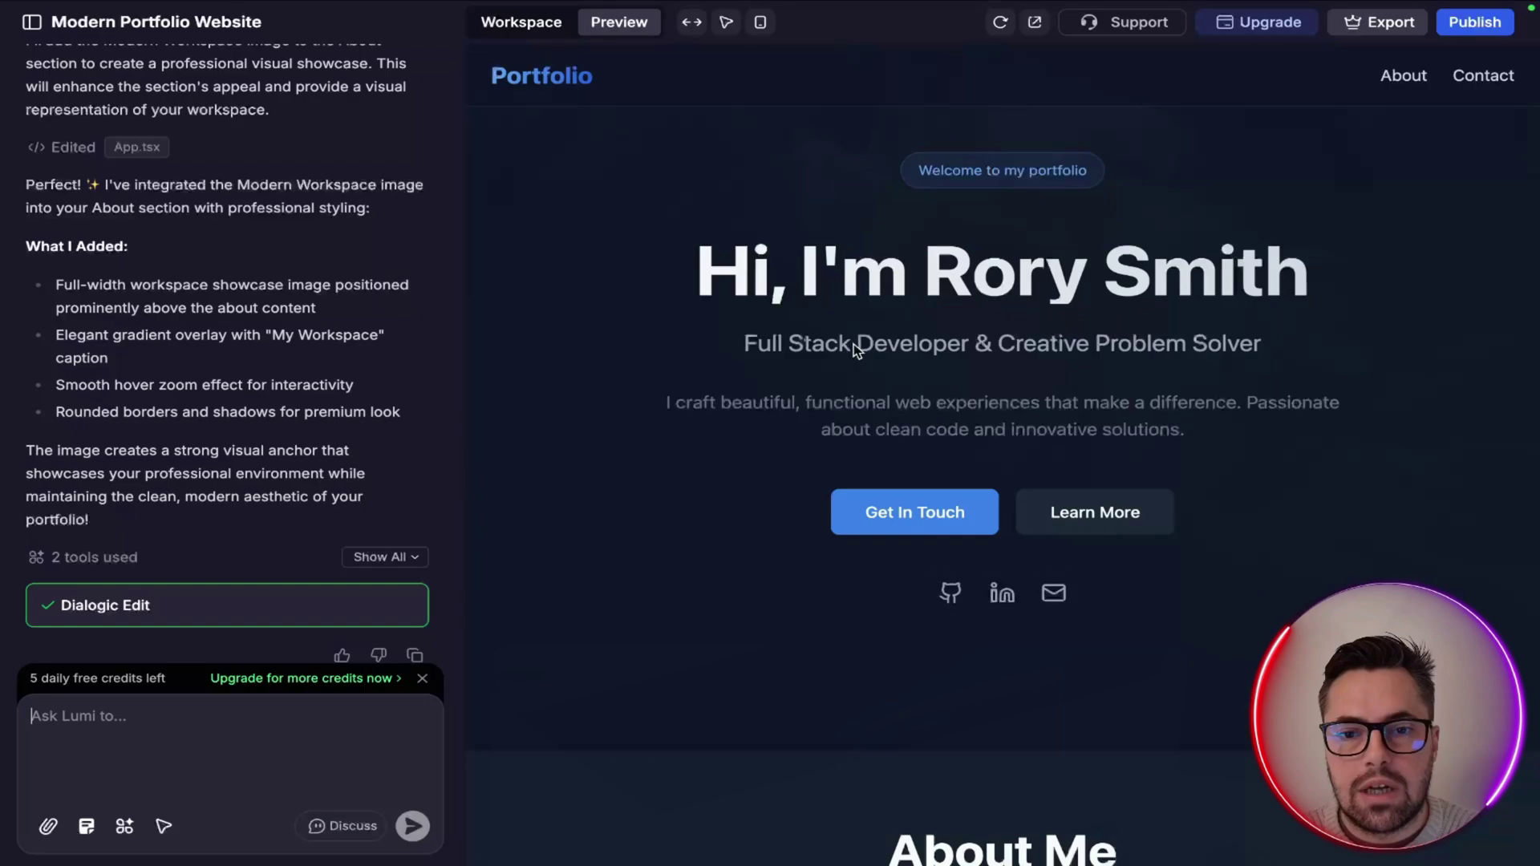
pyautogui.scroll(-10, 855, 350)
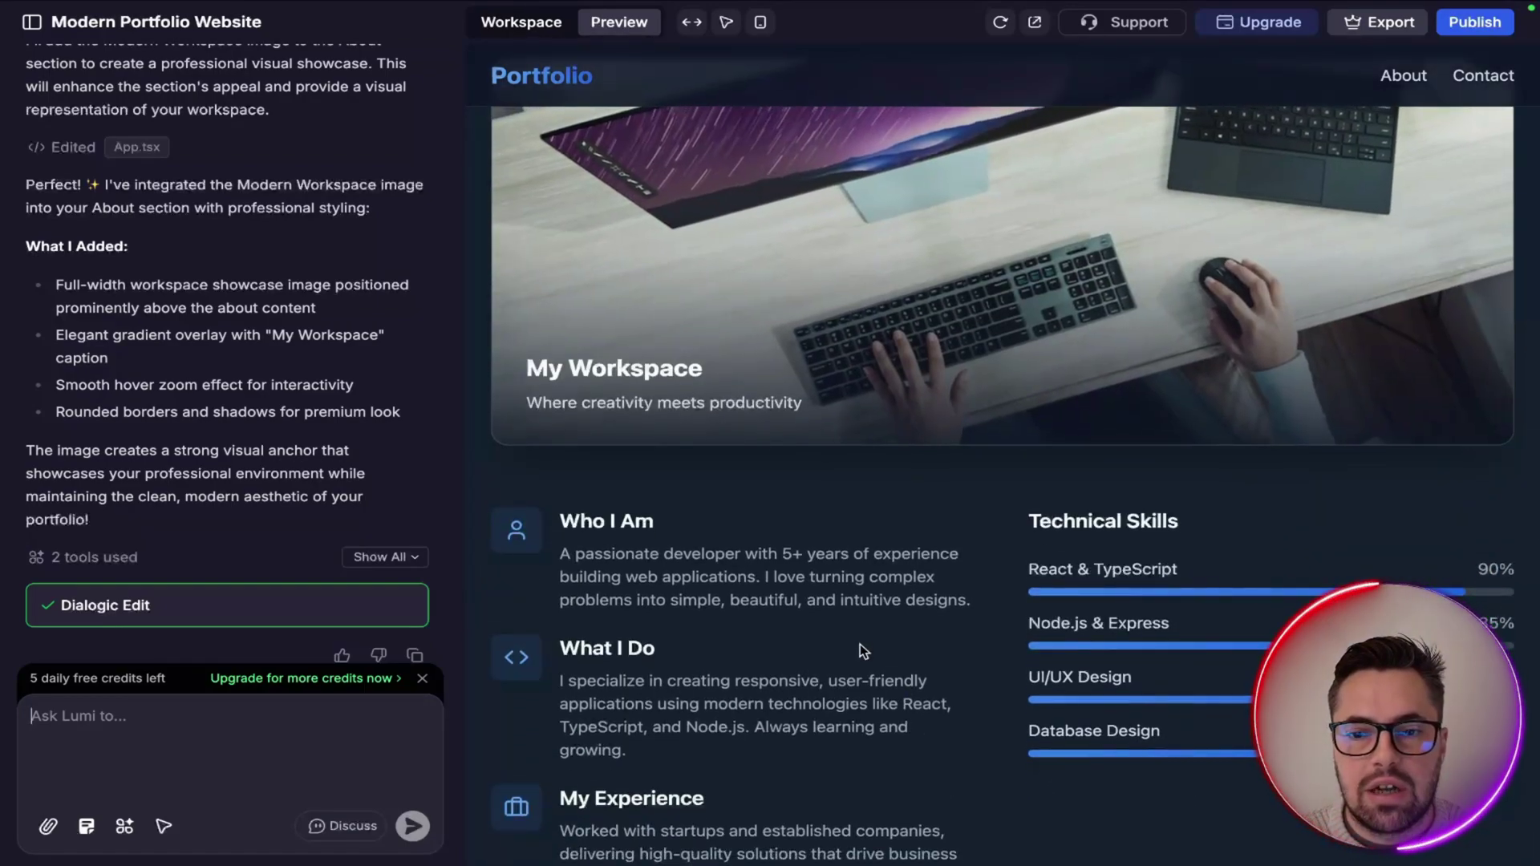
pyautogui.scroll(-2, 860, 644)
pyautogui.scroll(-10, 860, 644)
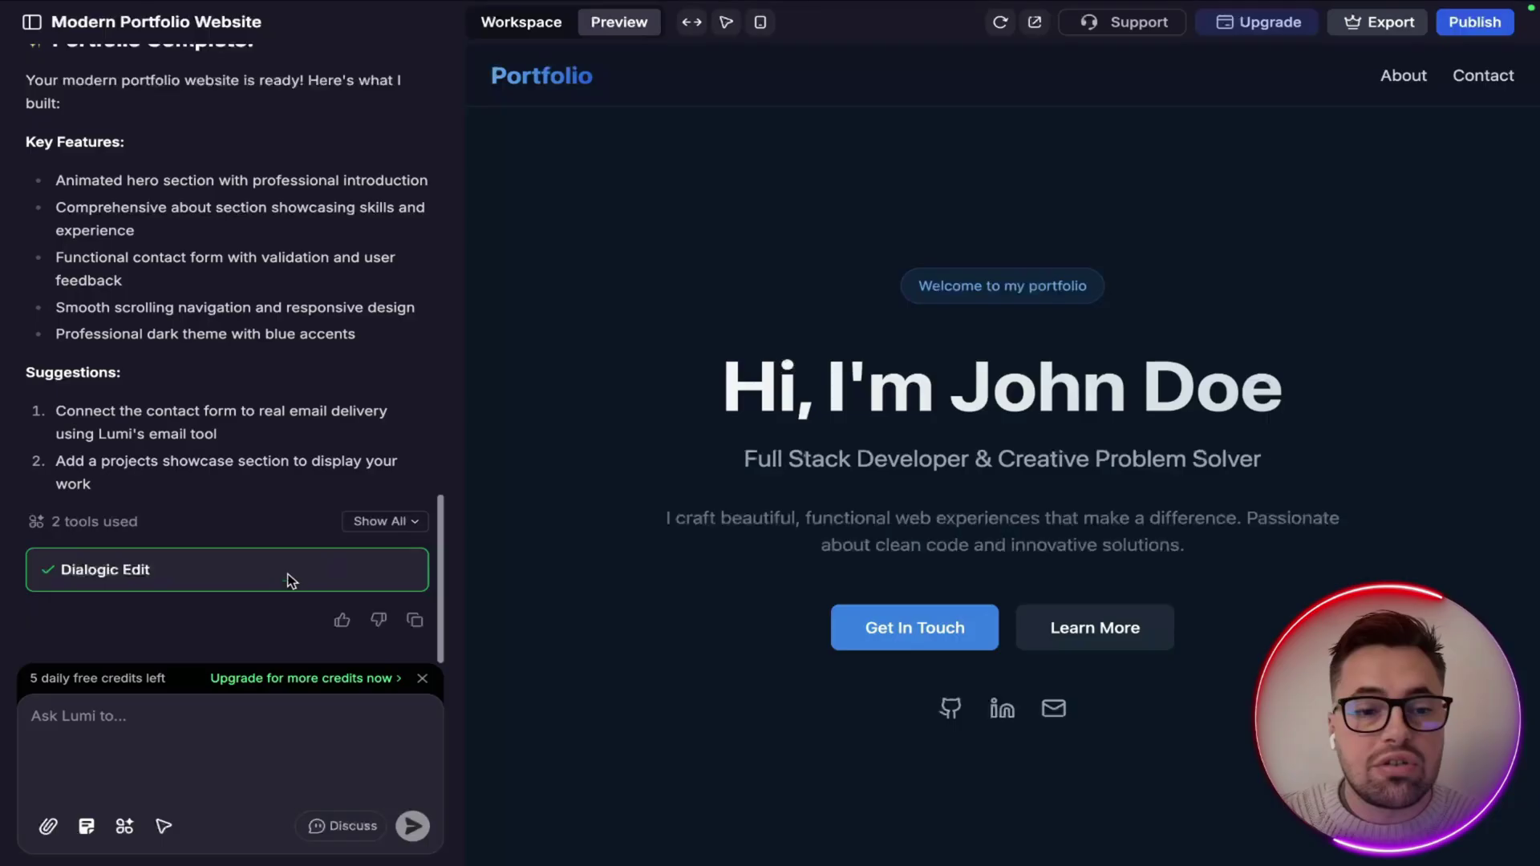
# Focus the Ask Lumi message box for a new request
pyautogui.click(106, 725)
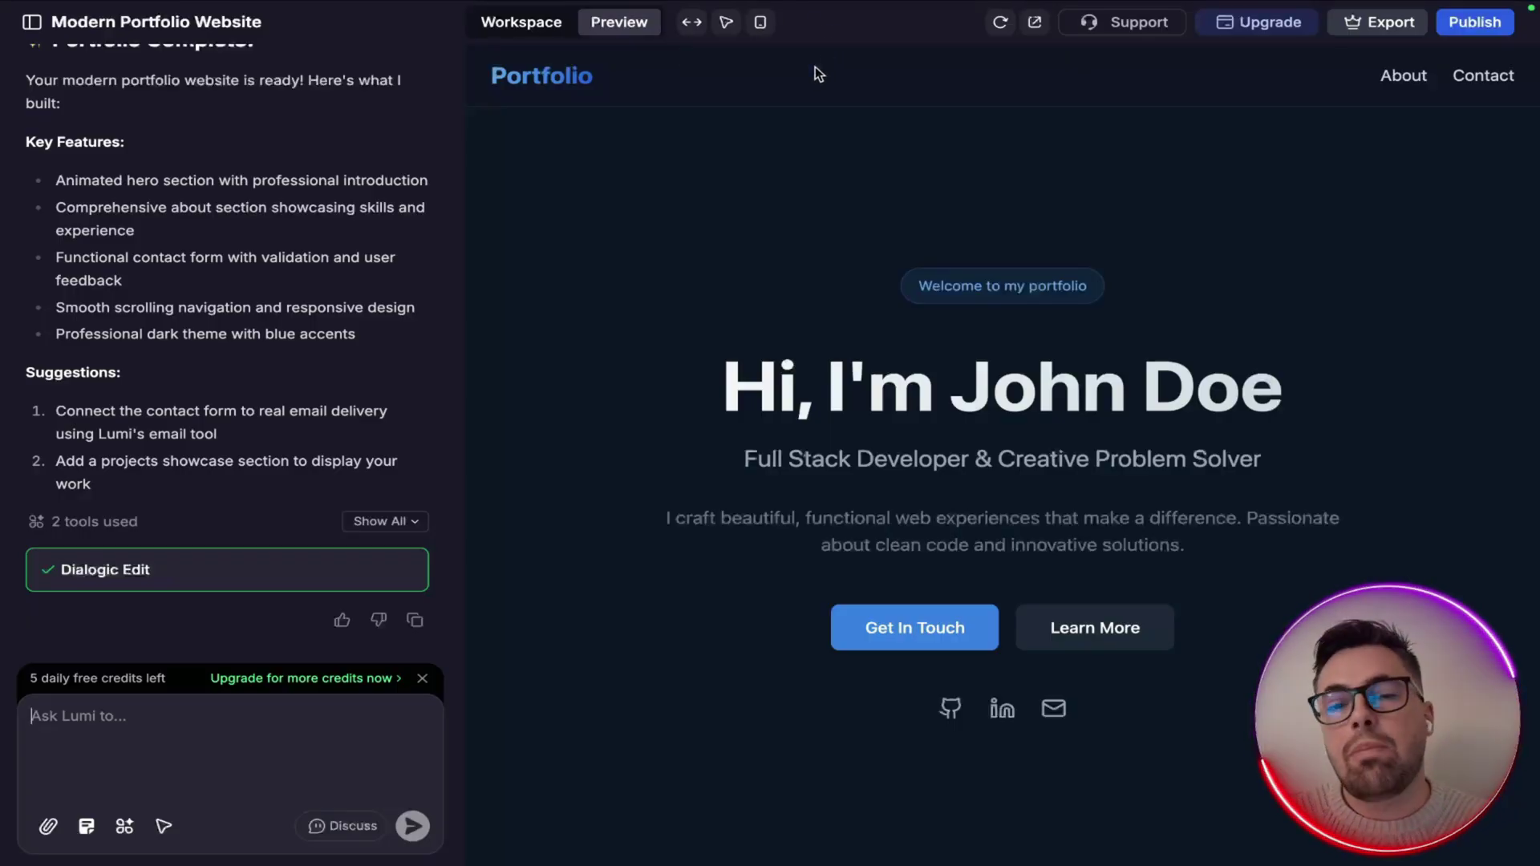
# Switch the preview to phone width and scroll through hero, About Me, skills and contact form
pyautogui.click(761, 22)
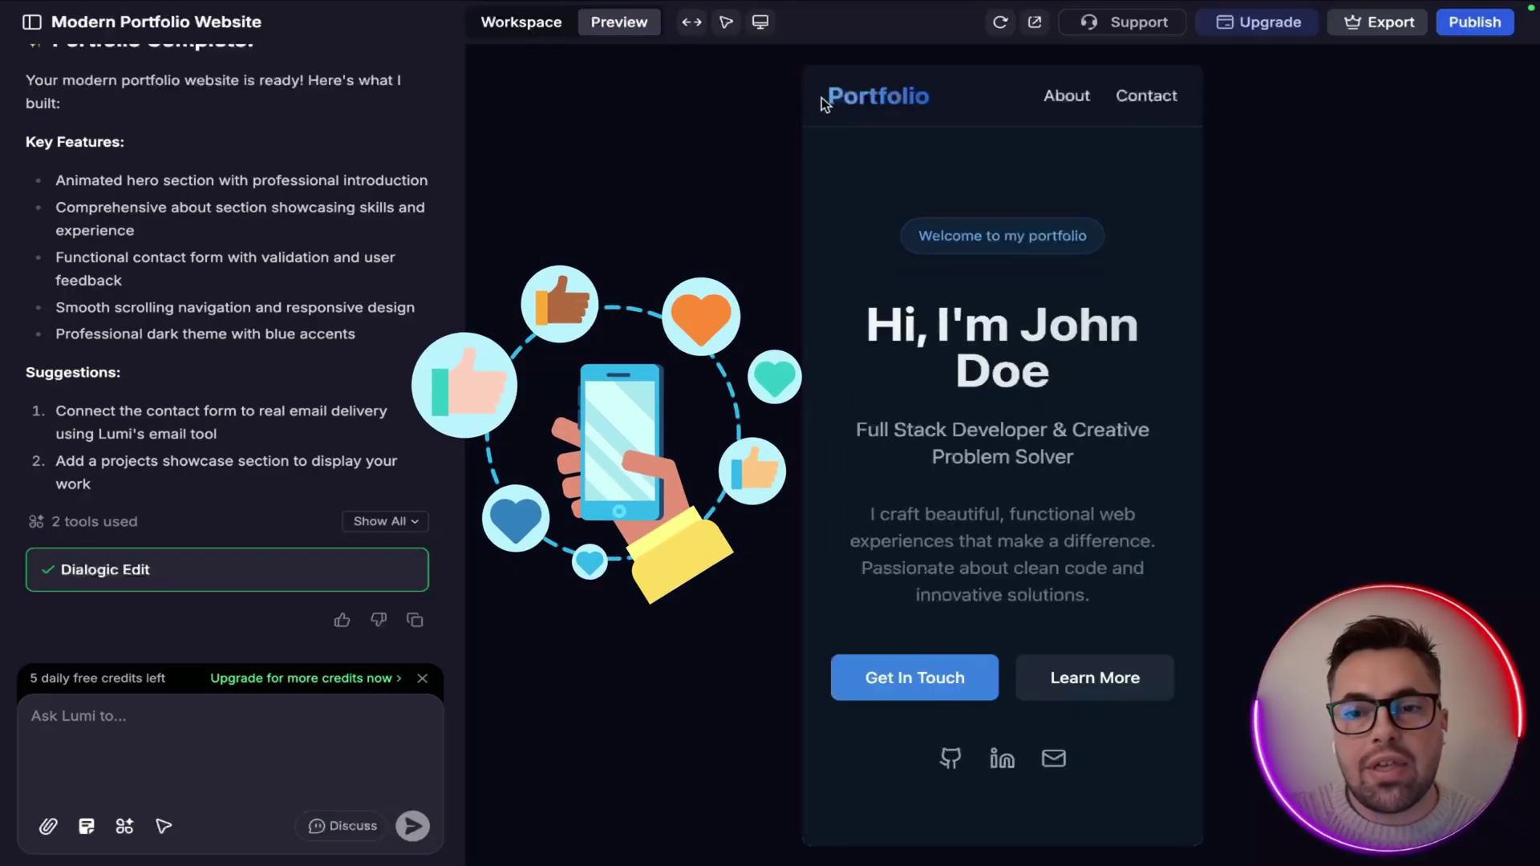
pyautogui.scroll(-2, 1019, 325)
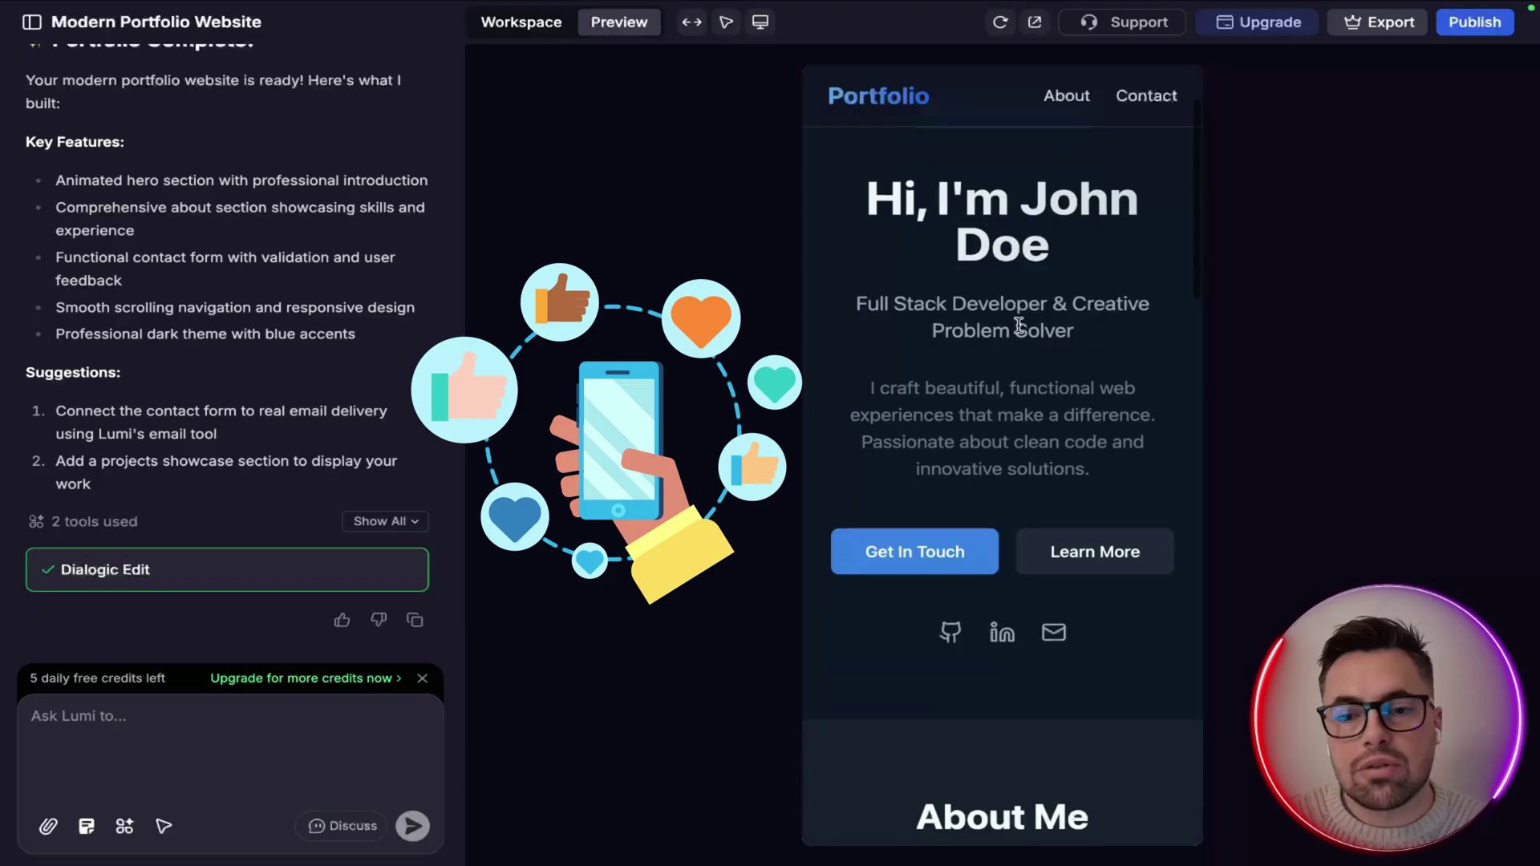
pyautogui.scroll(-7, 1019, 325)
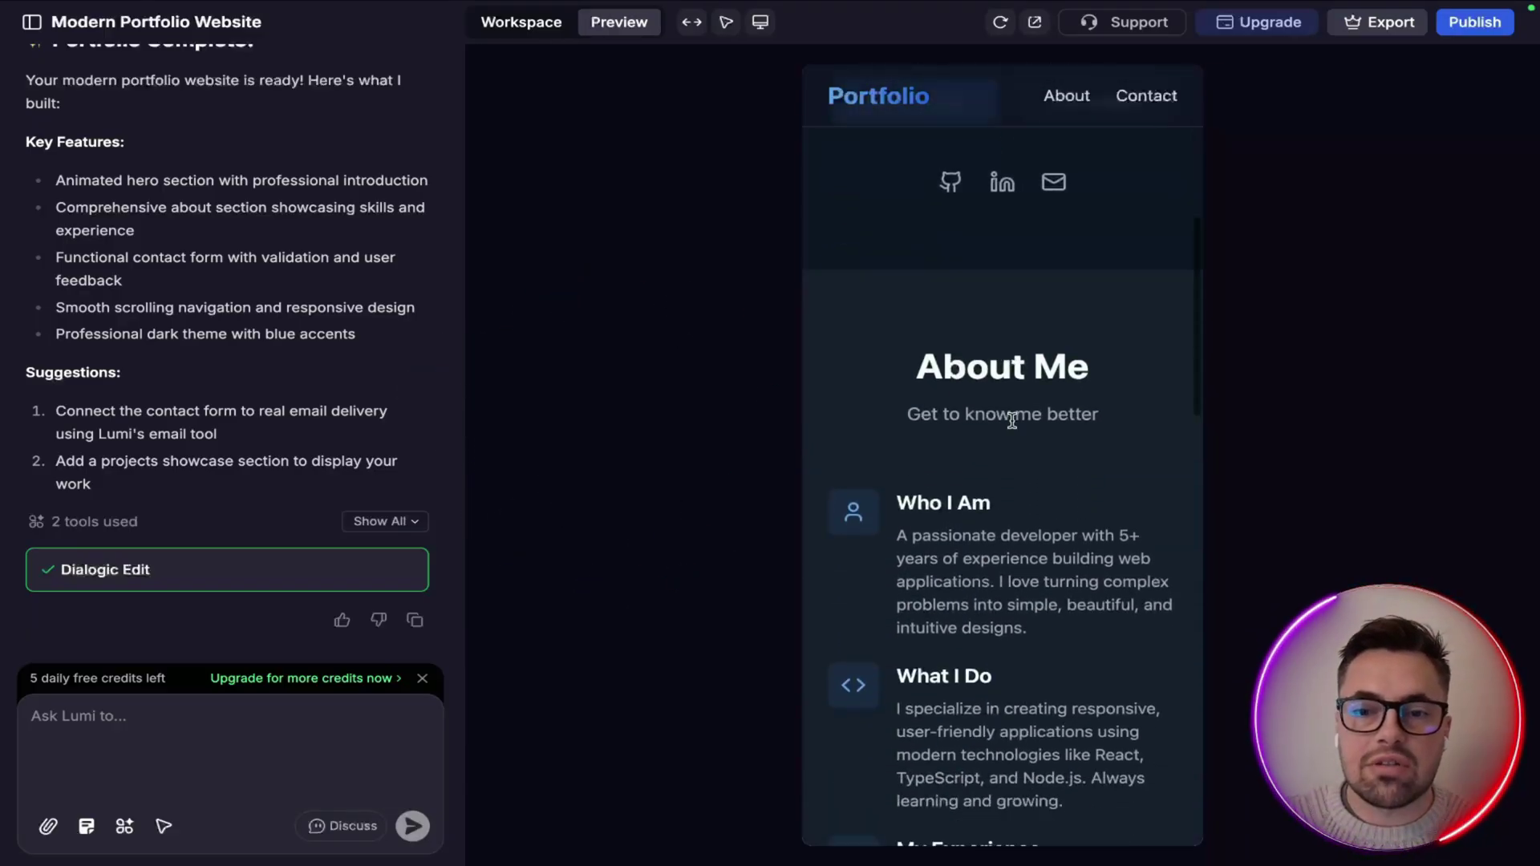
pyautogui.scroll(-3, 1012, 421)
pyautogui.scroll(-3, 1012, 420)
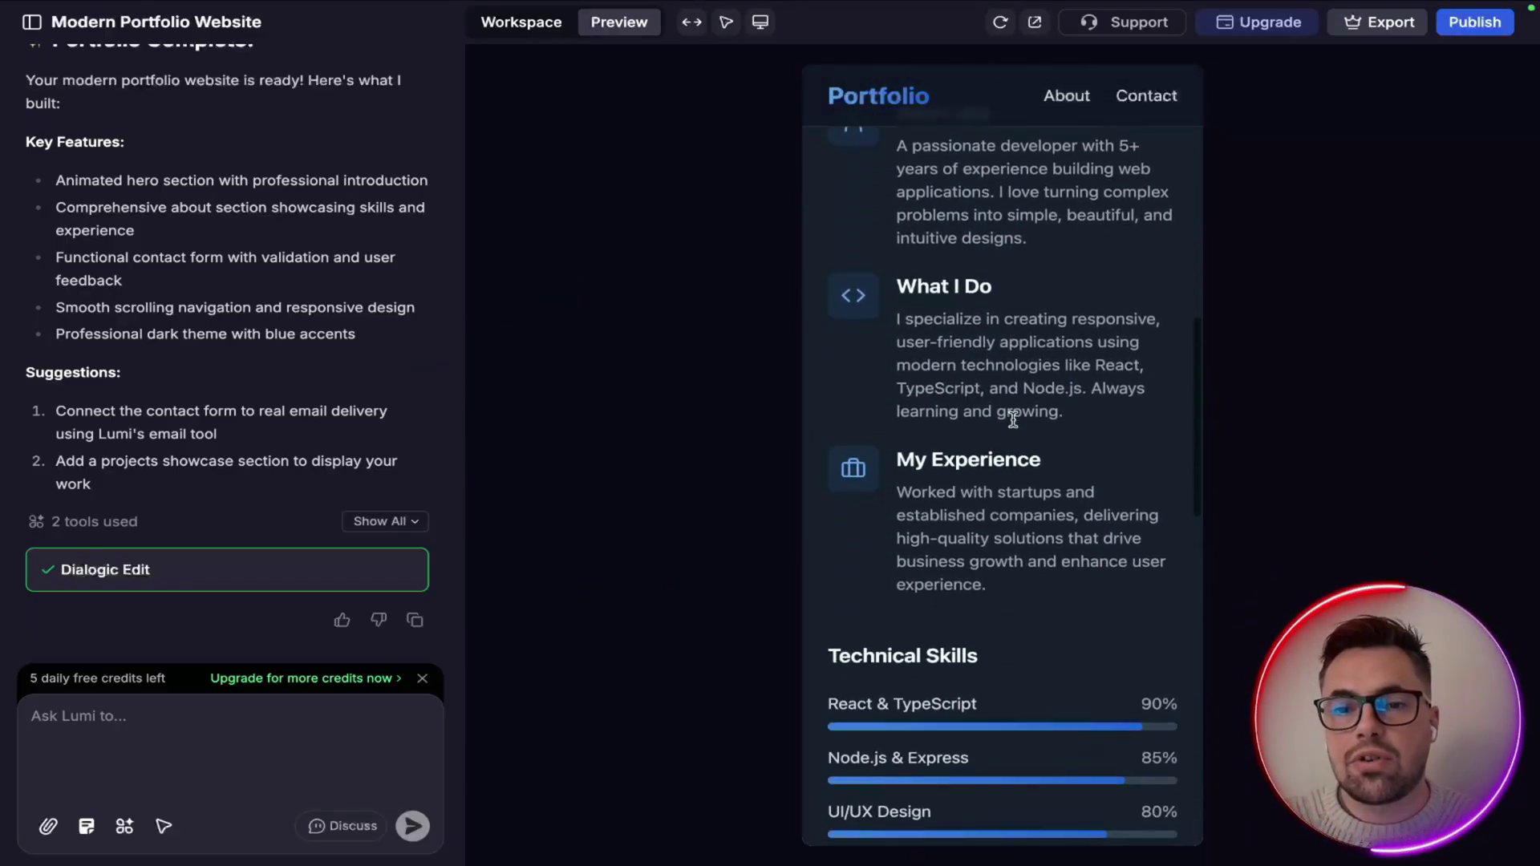
pyautogui.scroll(-5, 1013, 419)
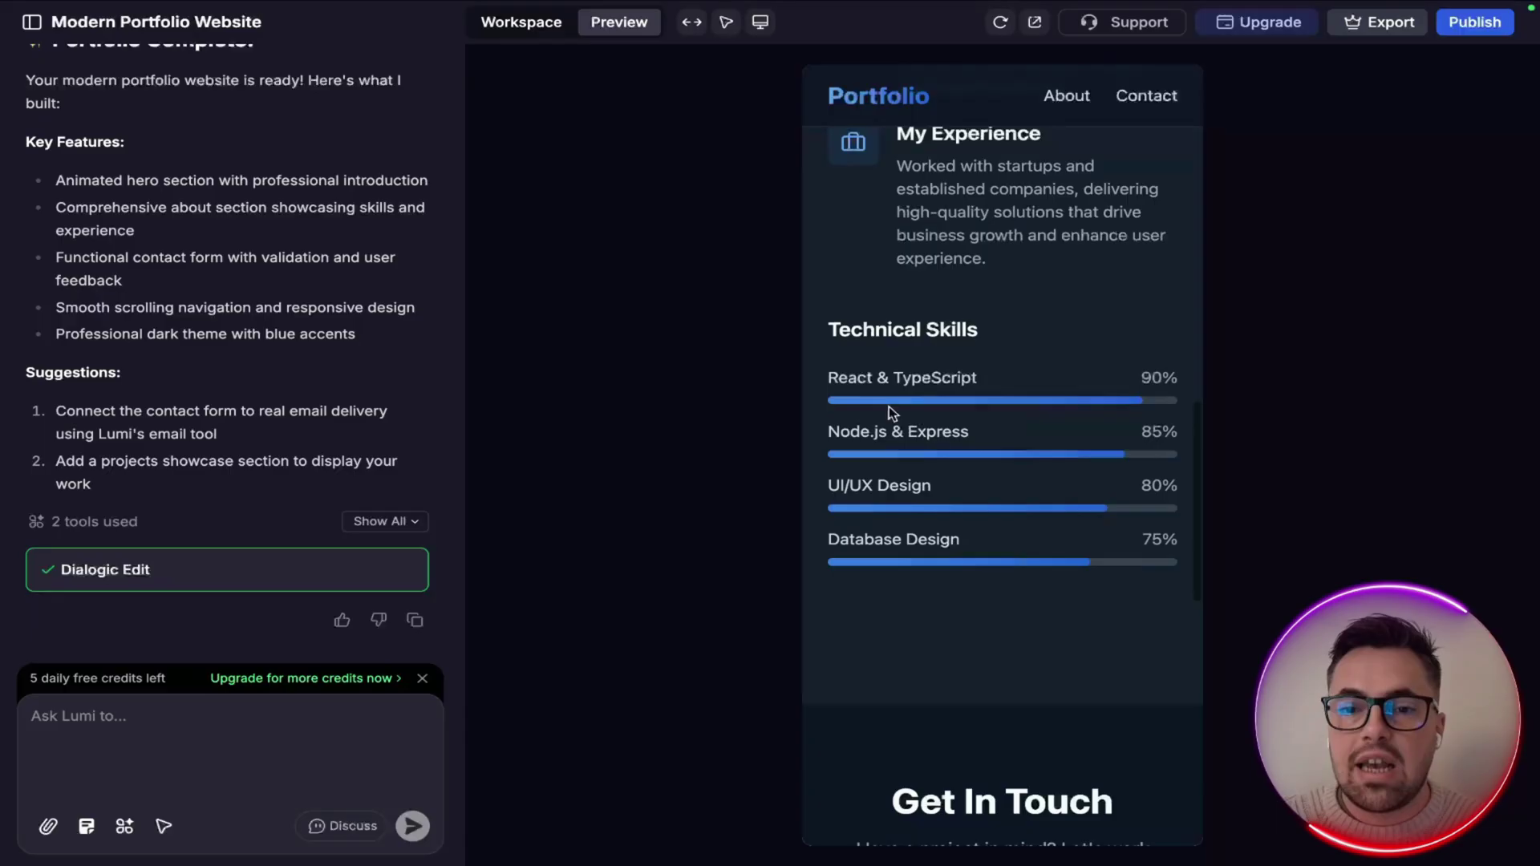
pyautogui.scroll(-5, 976, 415)
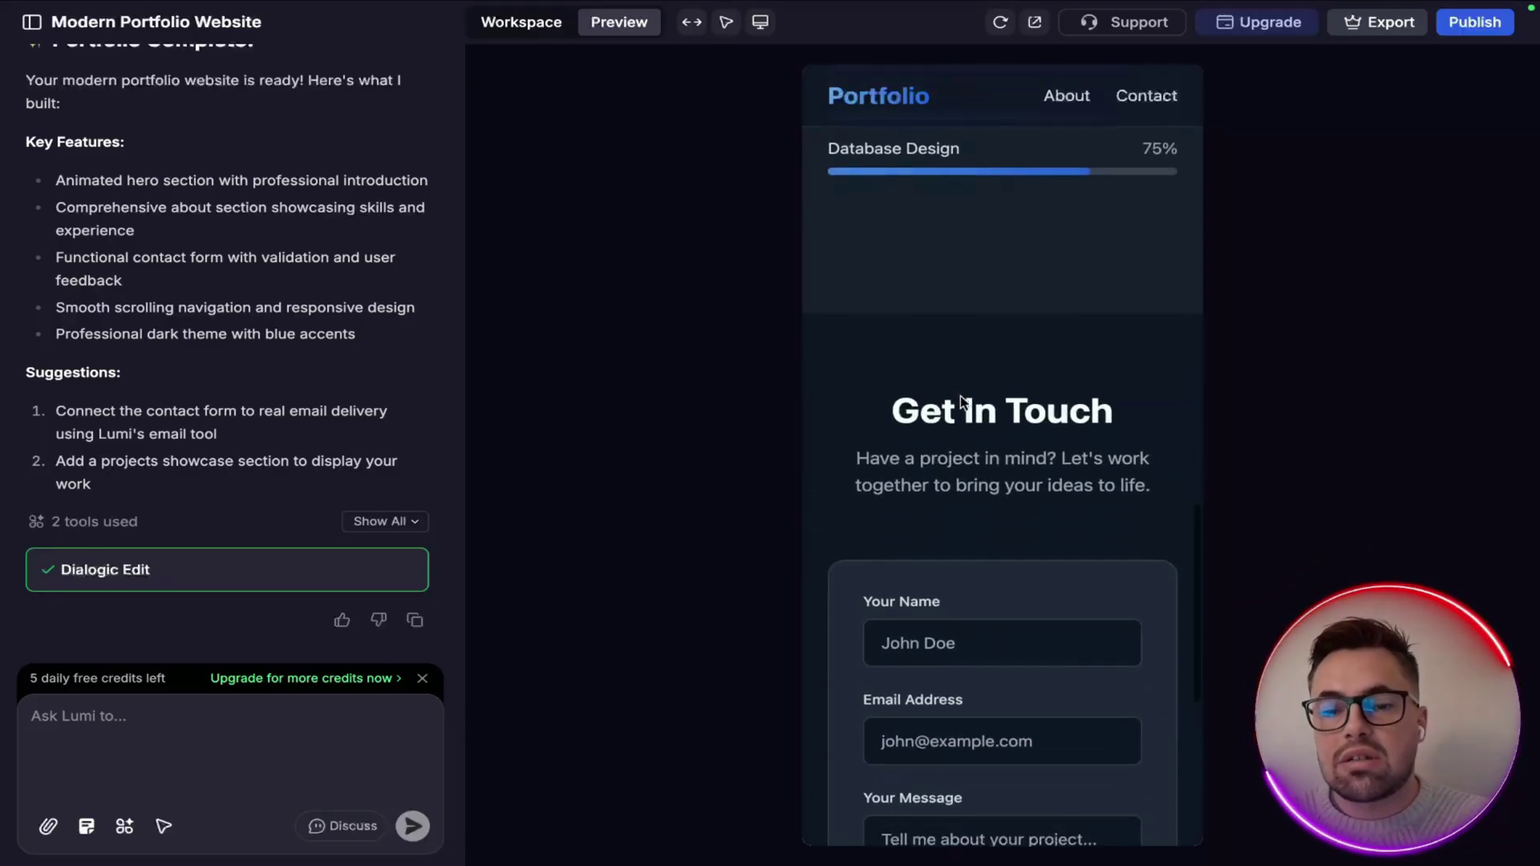
pyautogui.scroll(-4, 960, 396)
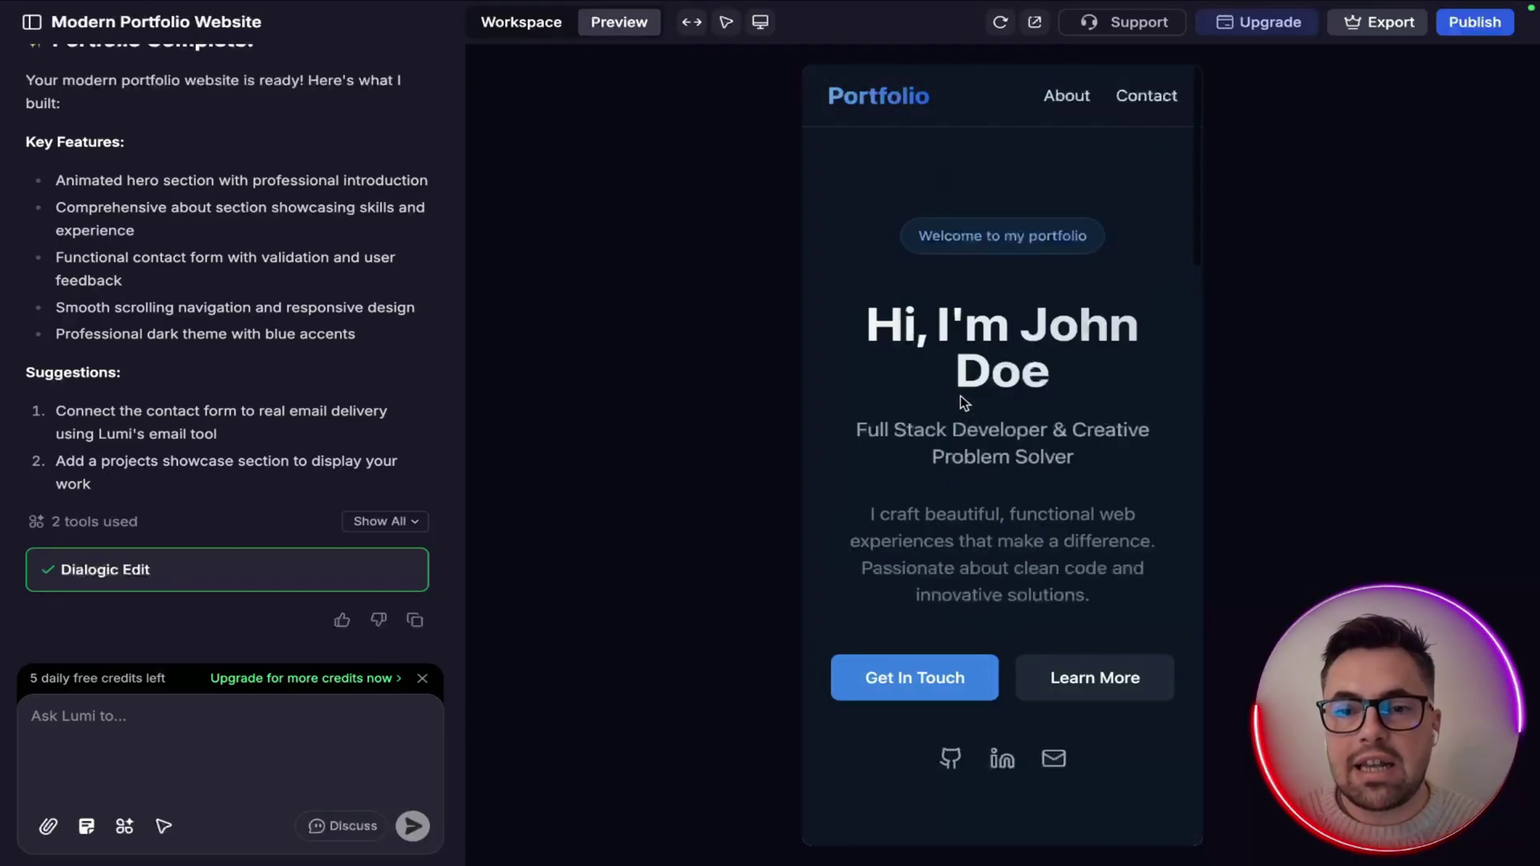
pyautogui.click(761, 23)
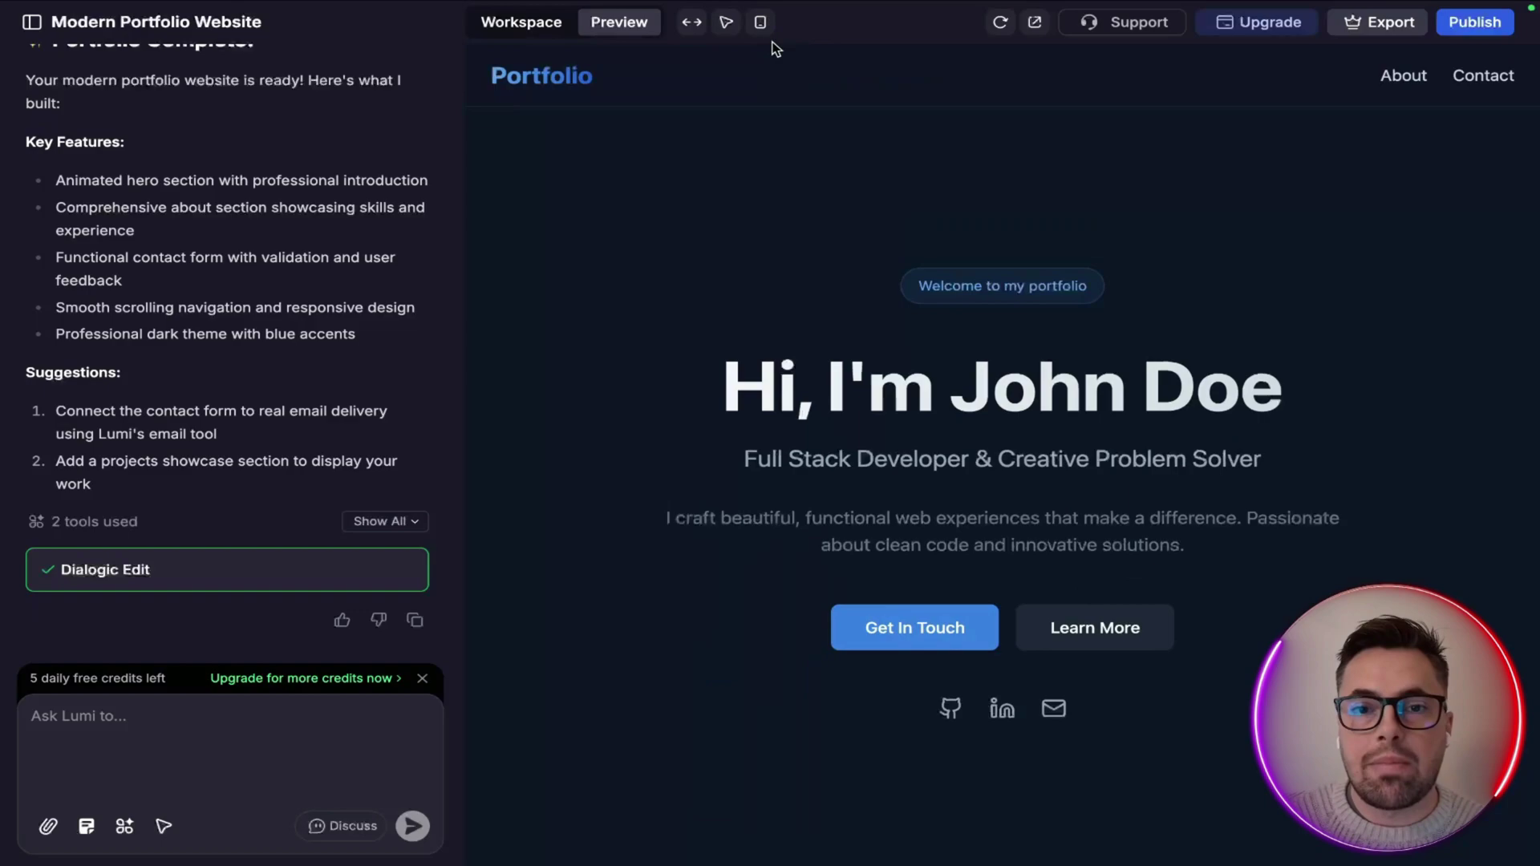
pyautogui.click(689, 26)
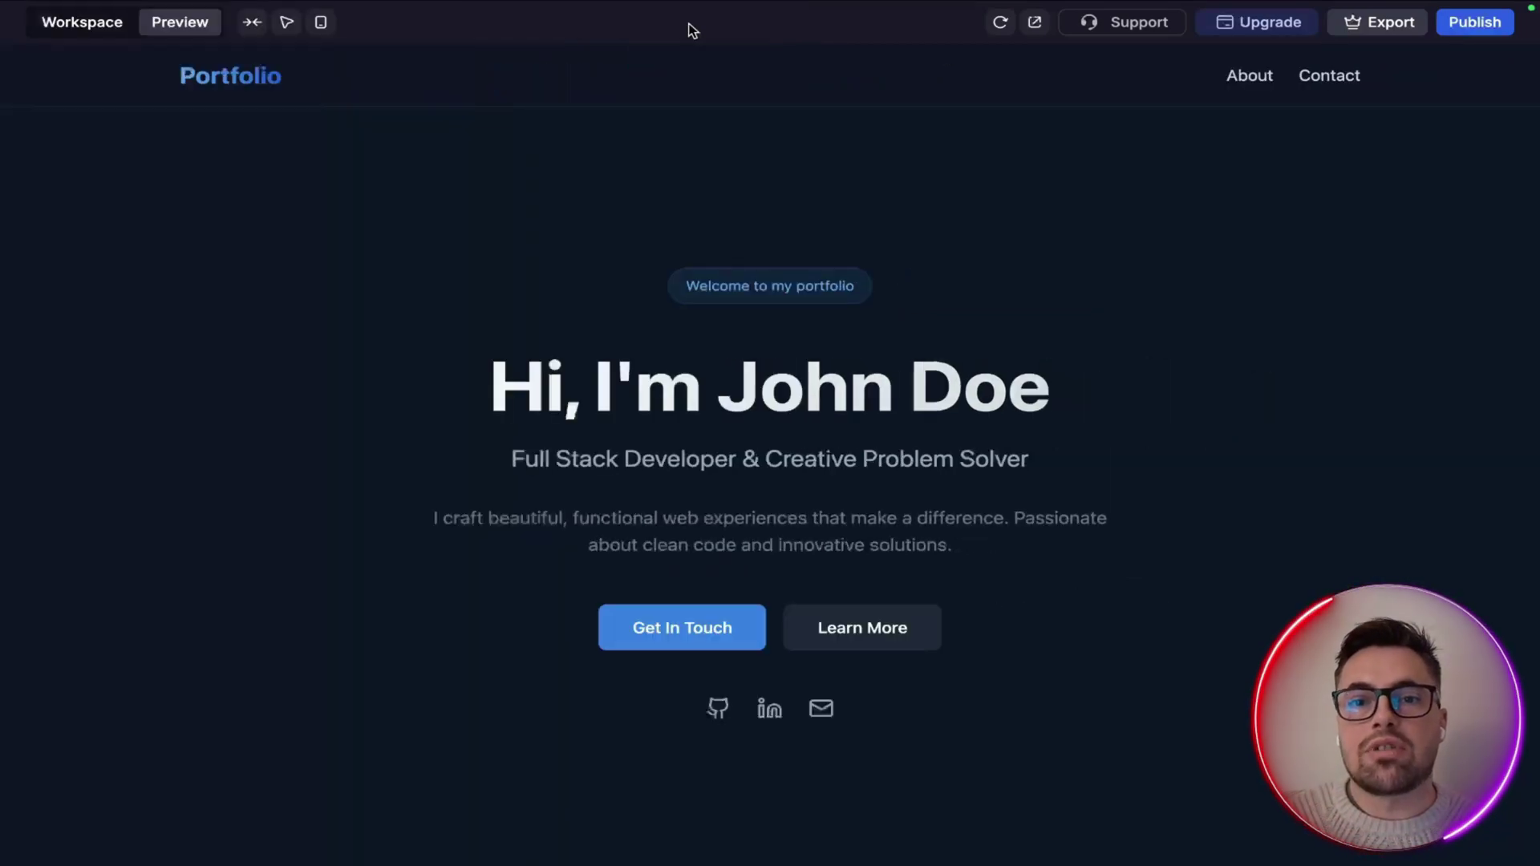
pyautogui.scroll(-5, 879, 388)
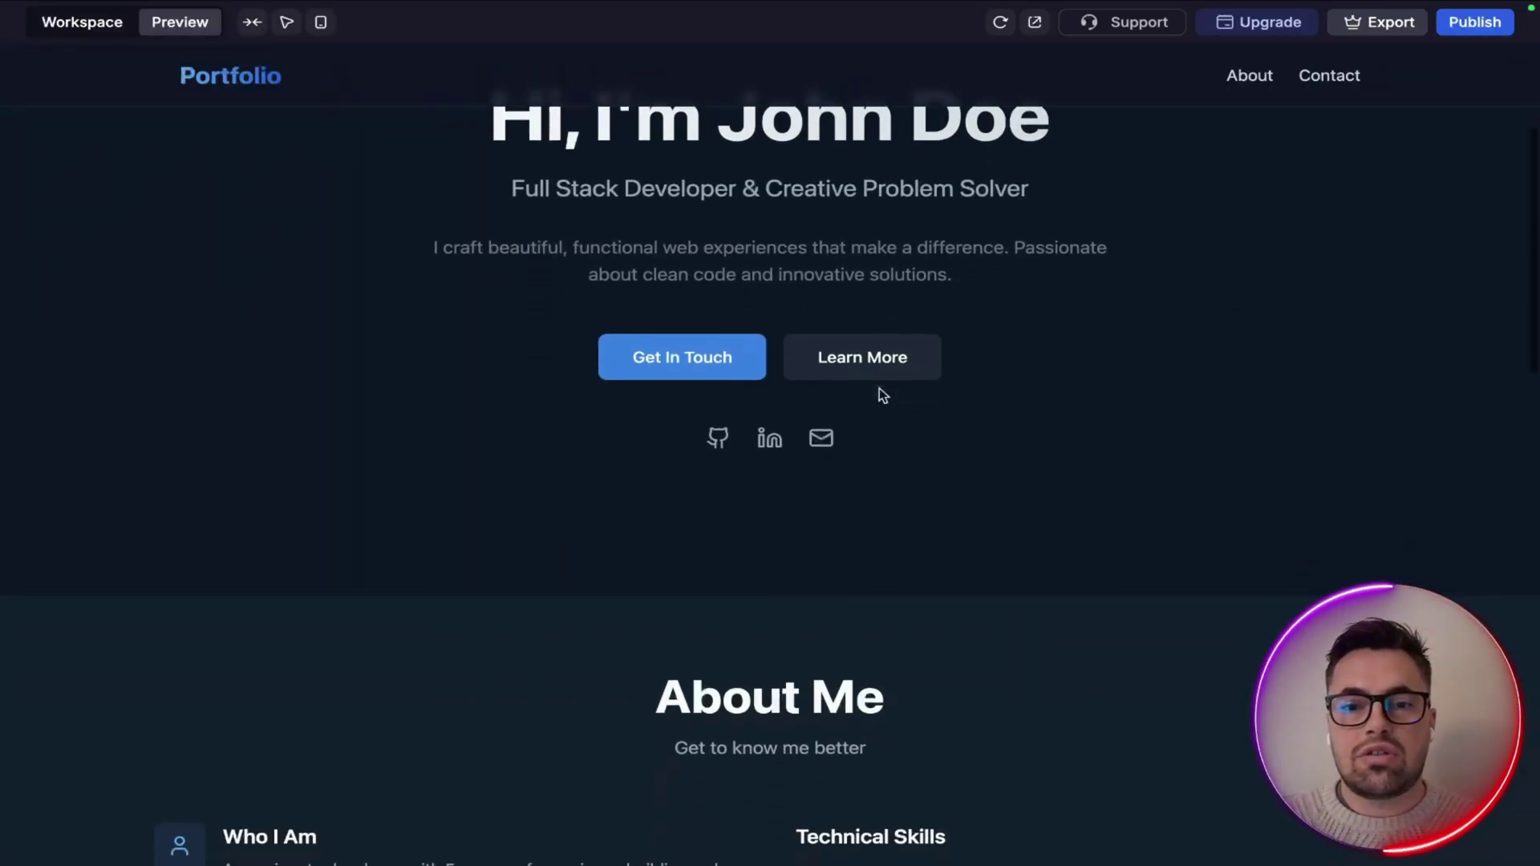
pyautogui.scroll(-5, 879, 388)
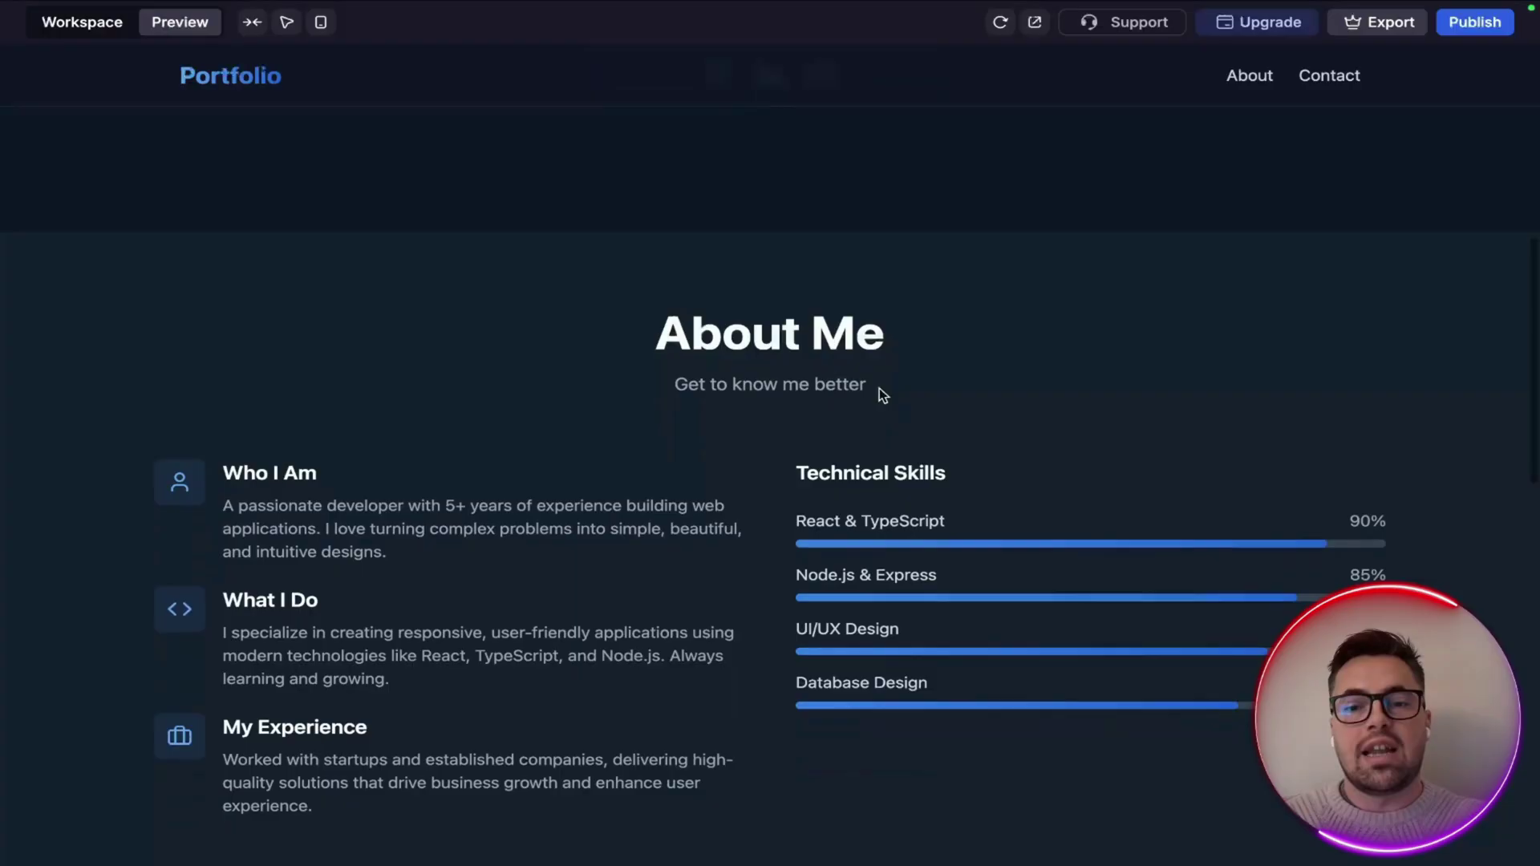
pyautogui.scroll(-8, 879, 388)
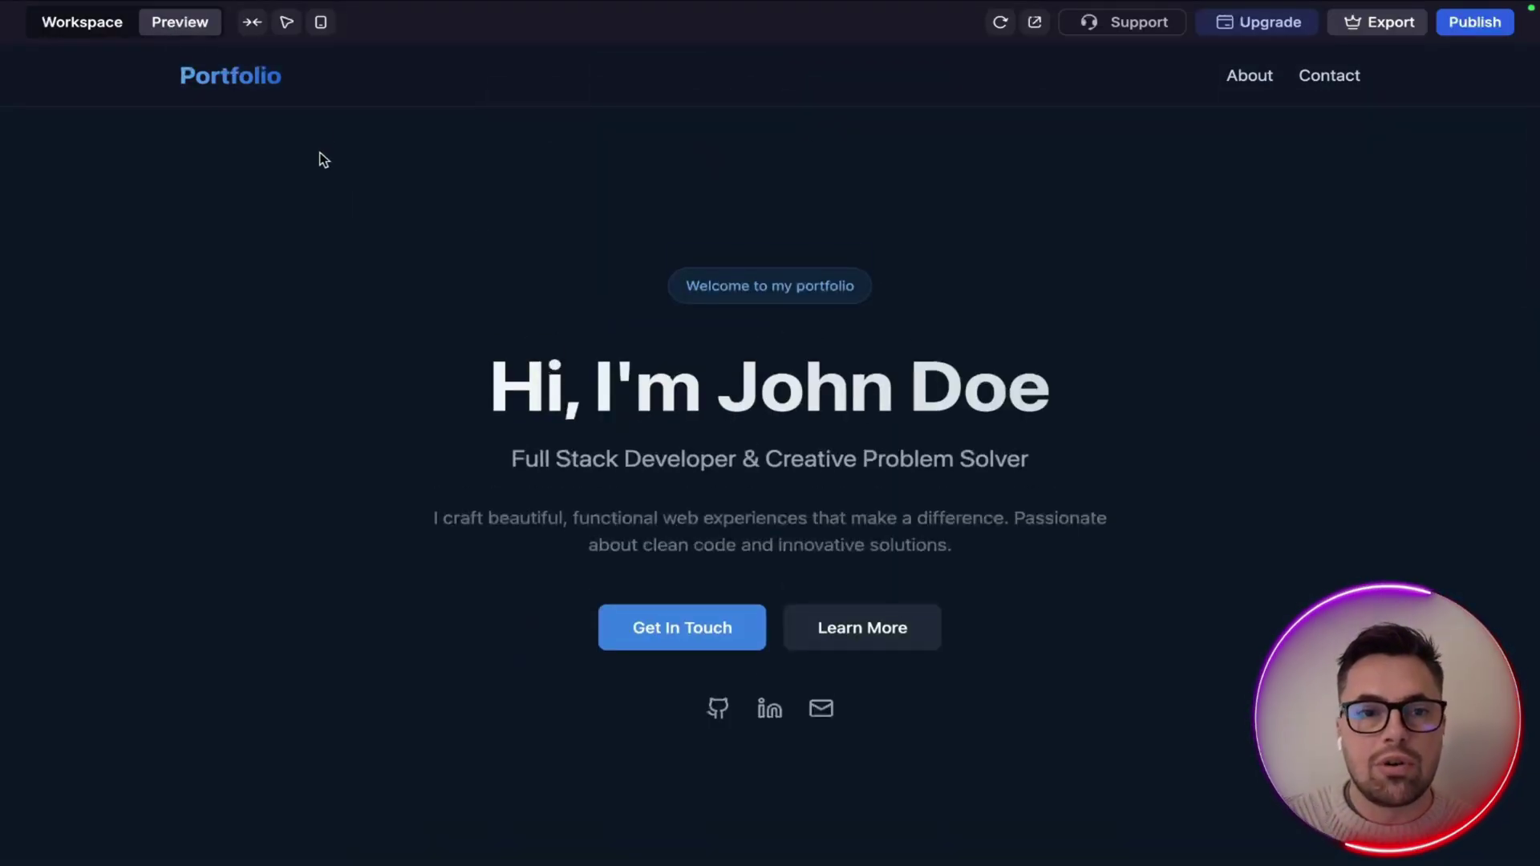
pyautogui.click(241, 23)
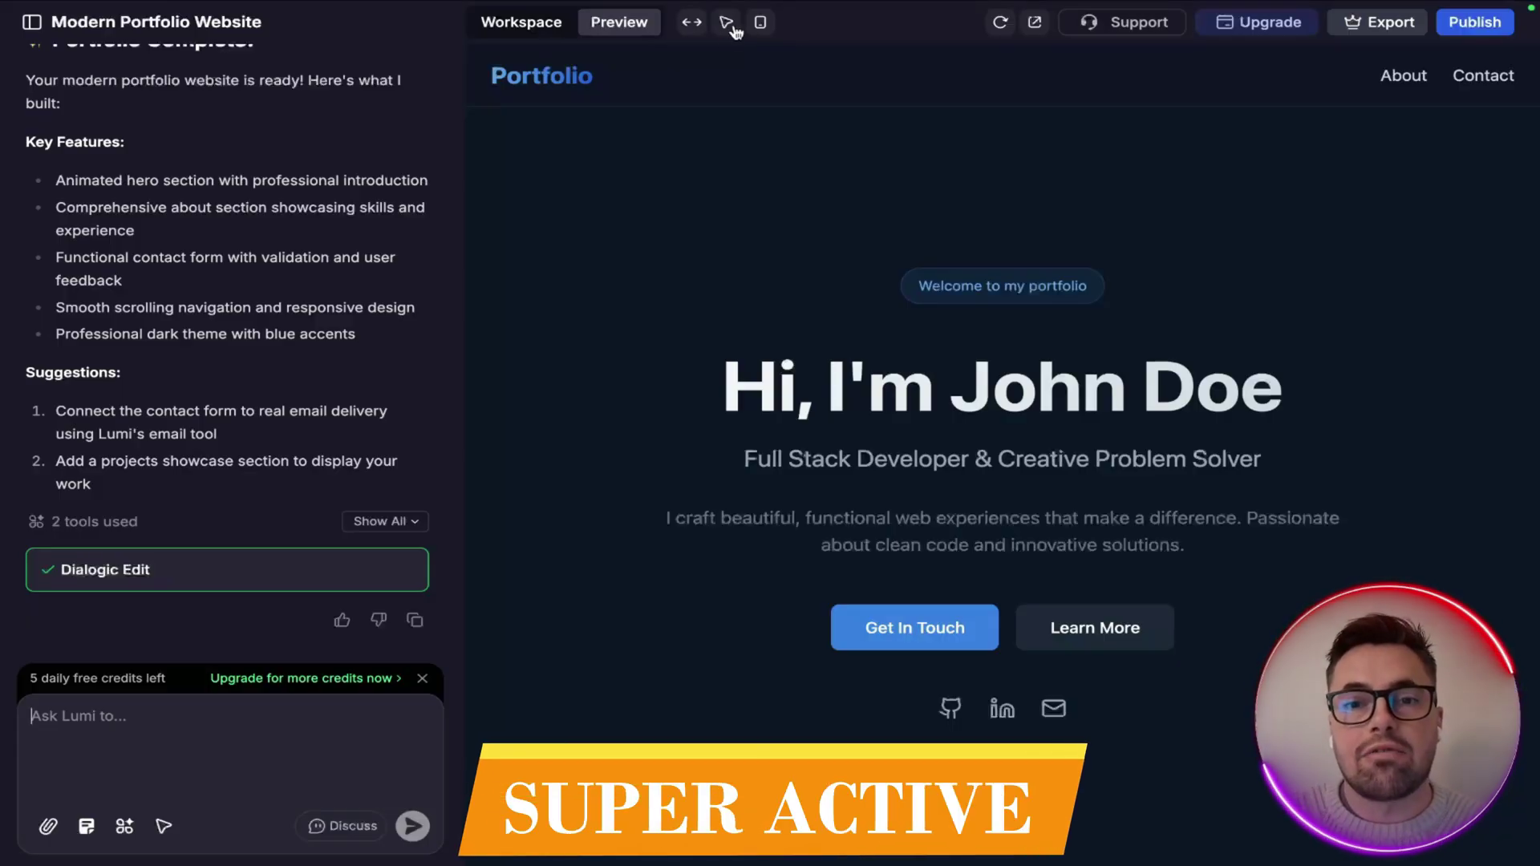
# Select the hero heading and ask Lumi to replace the placeholder with the owner's full name
pyautogui.click(726, 24)
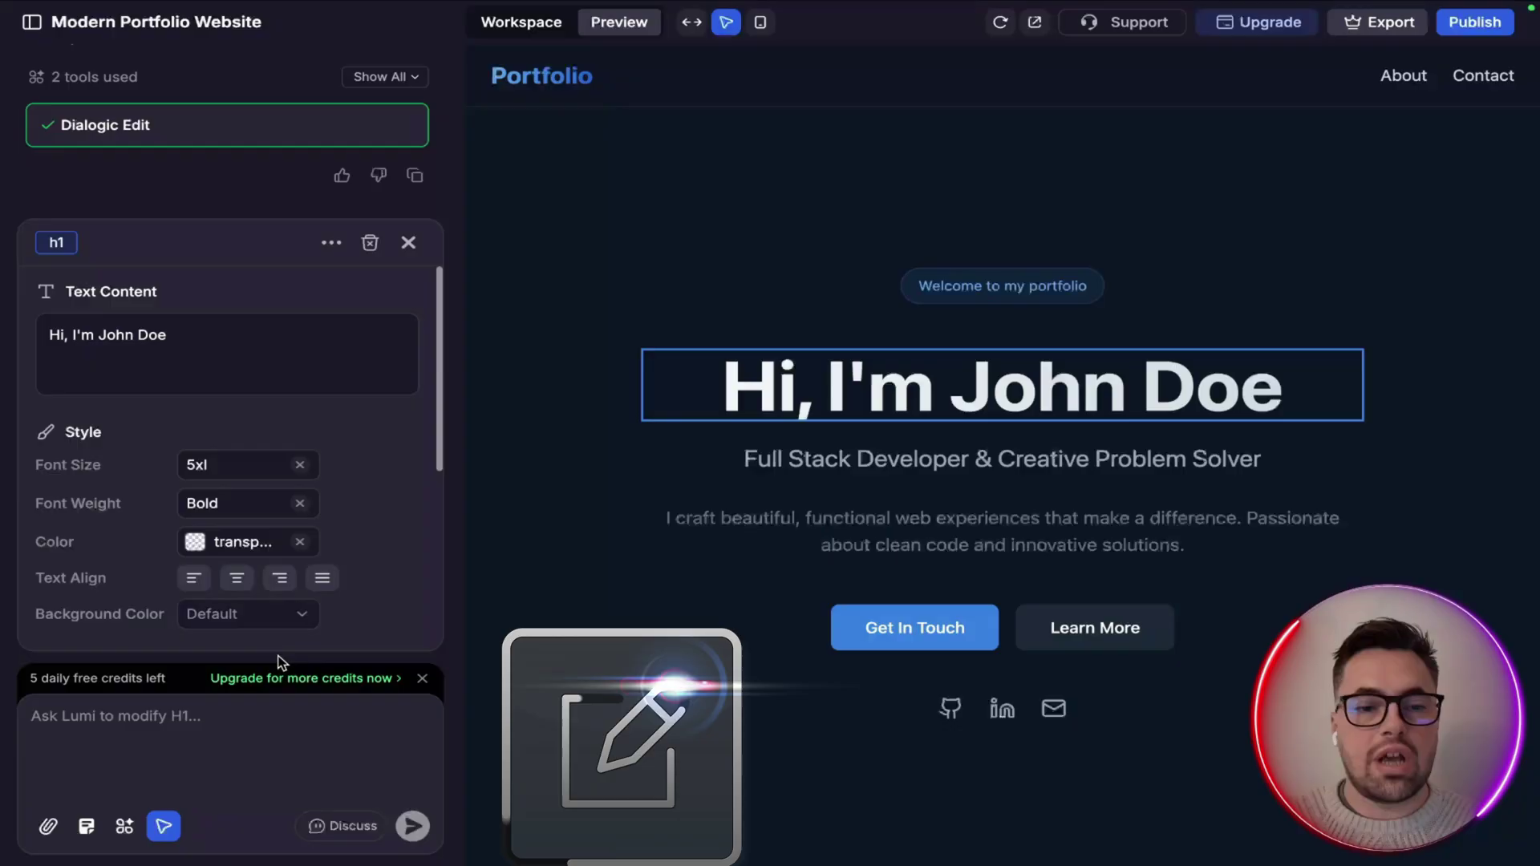
pyautogui.click(131, 714)
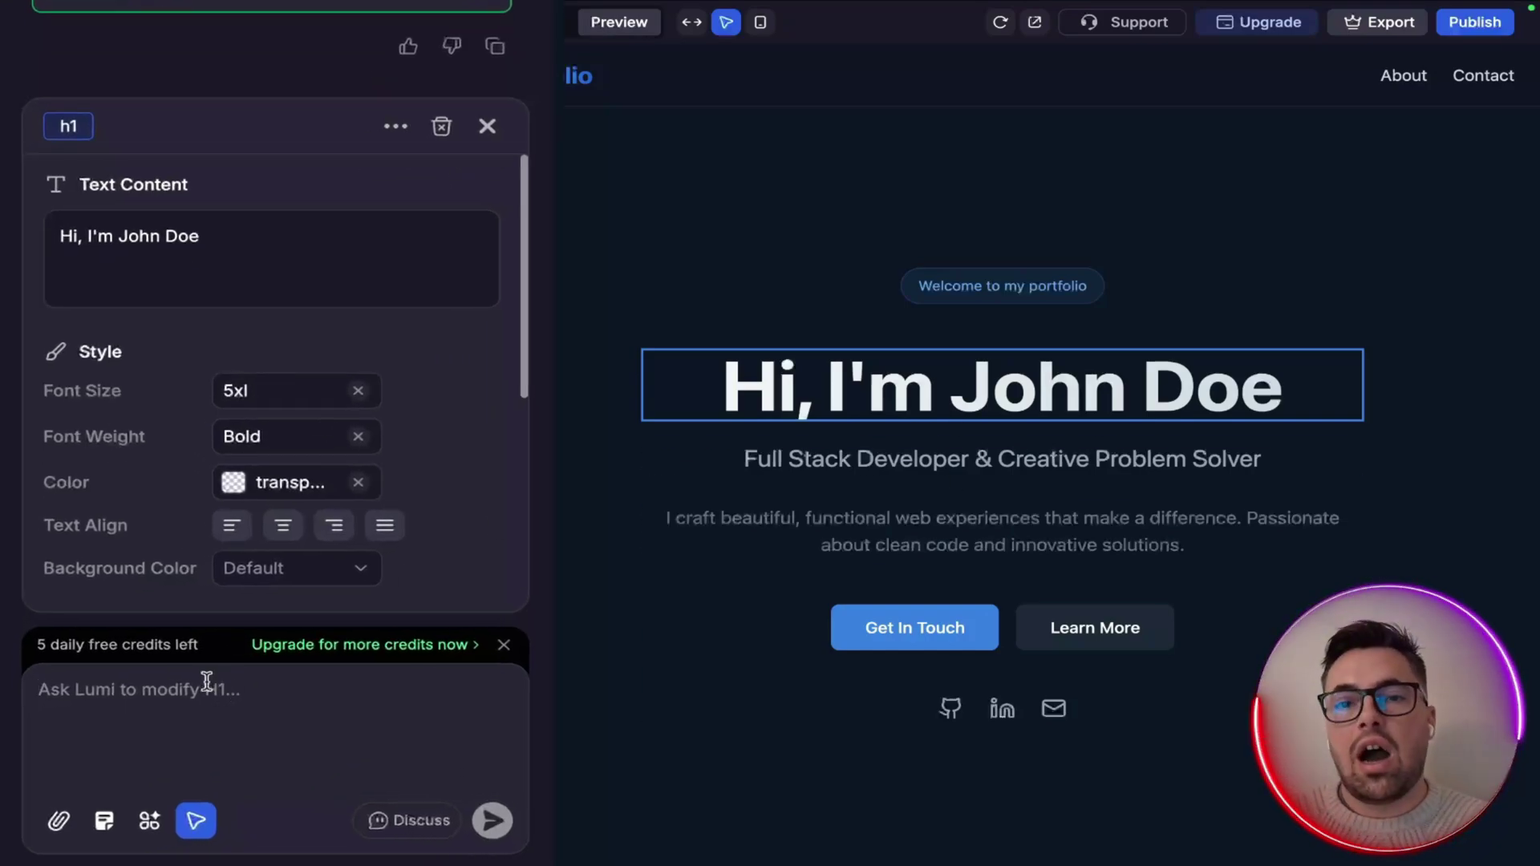
pyautogui.write('Hi lum')
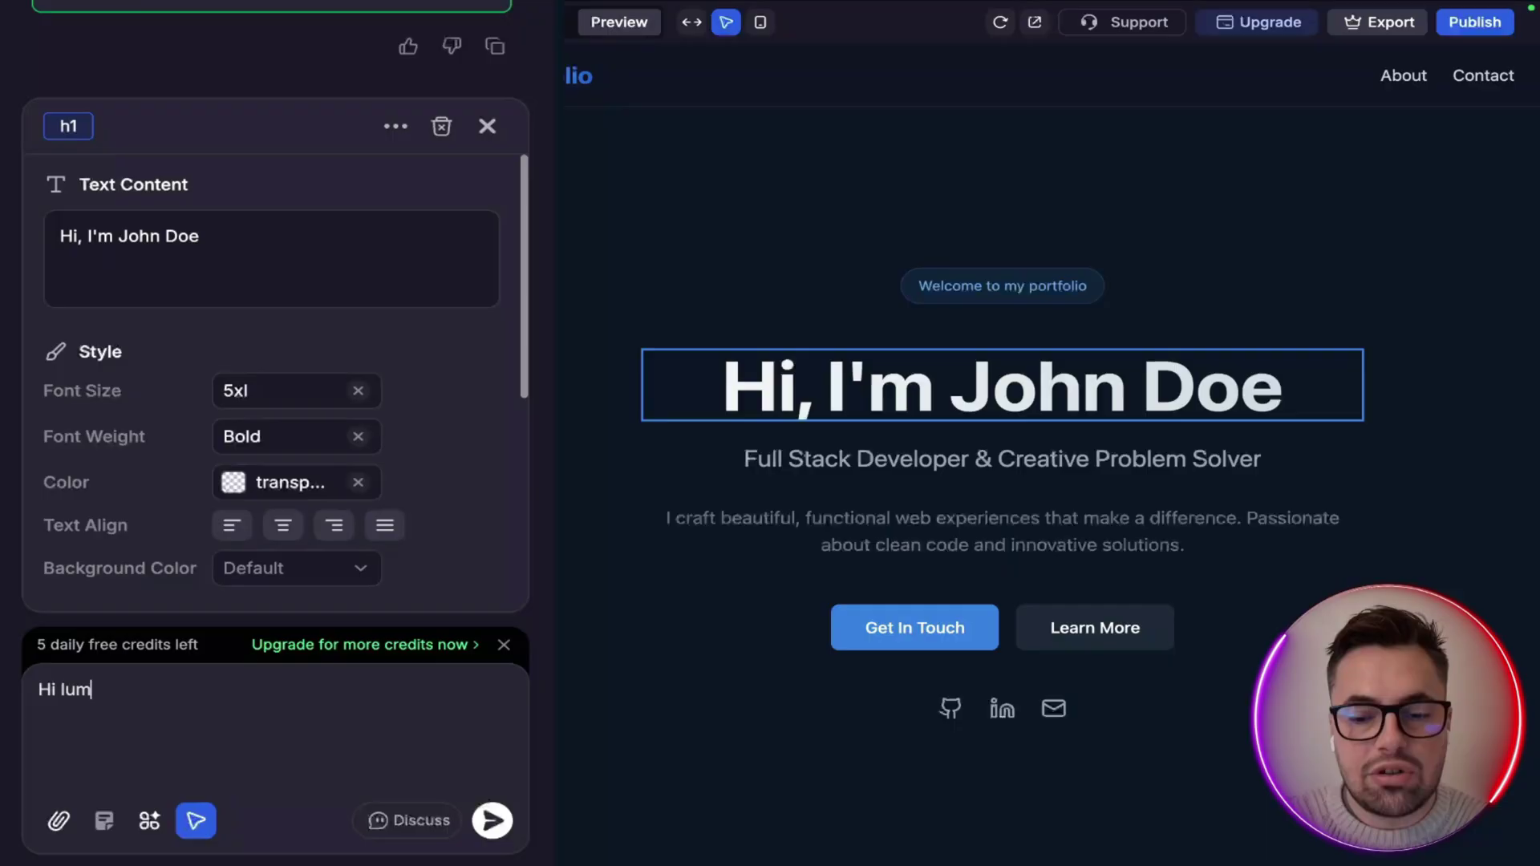
pyautogui.write('i can you chnage my na')
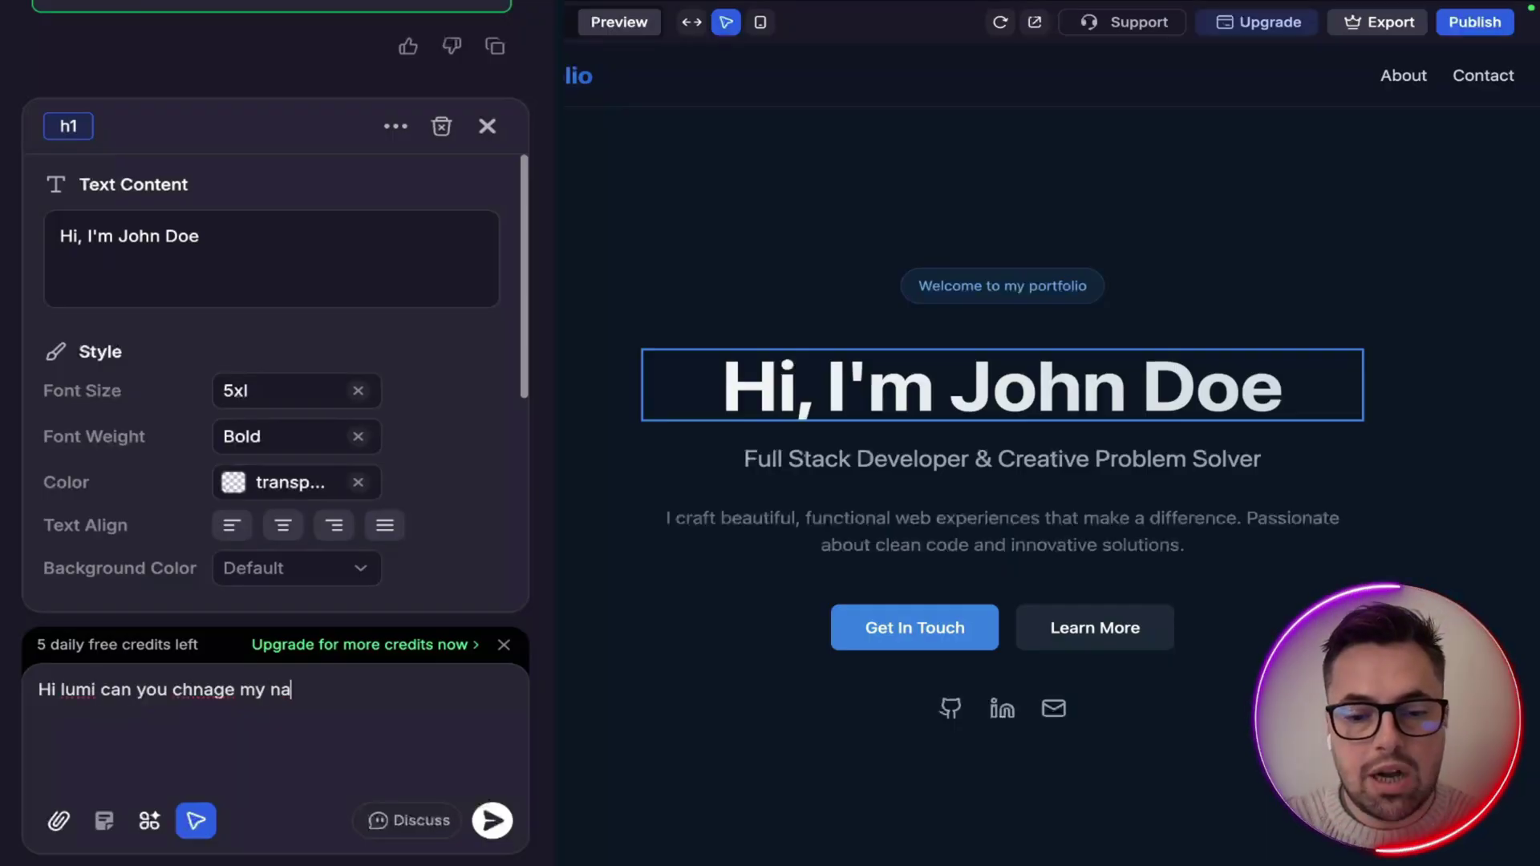
pyautogui.write('me to rory smith')
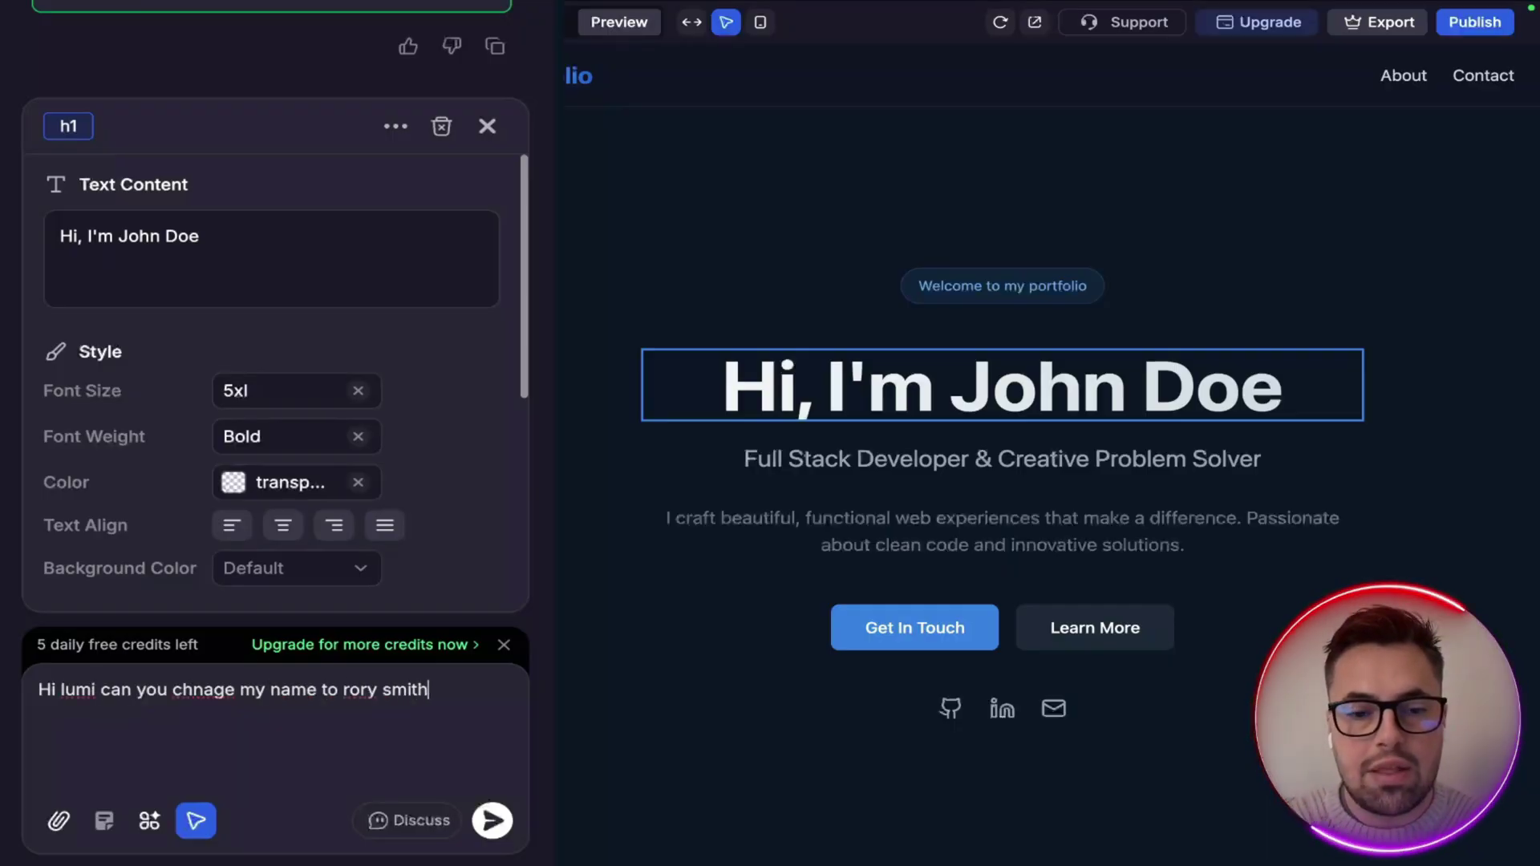
pyautogui.click(192, 690)
pyautogui.press('Delete')
pyautogui.press('Right')
pyautogui.write('n')
pyautogui.press('Return')
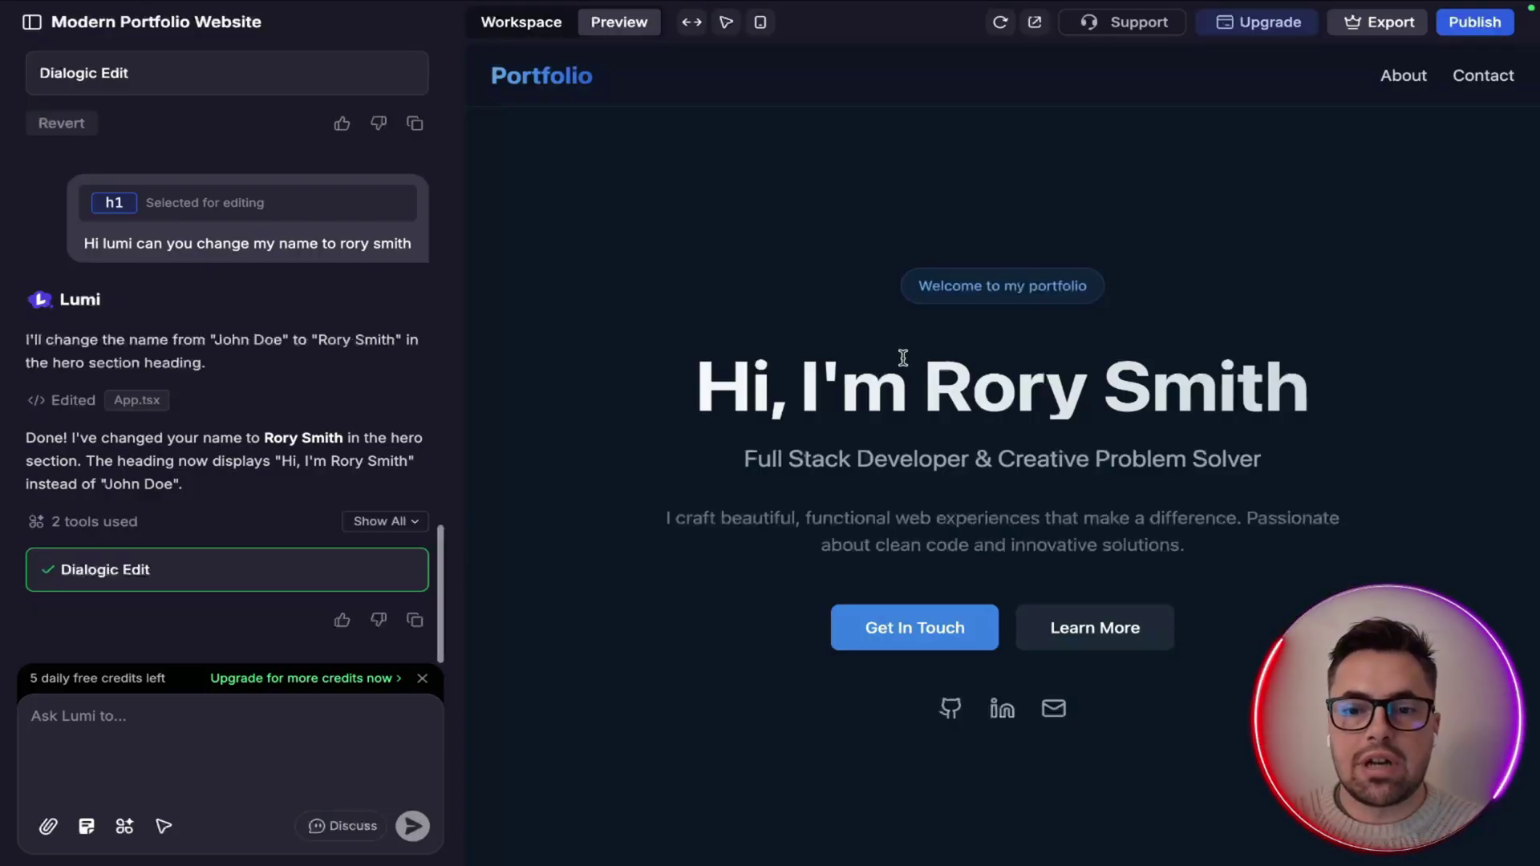
pyautogui.click(726, 21)
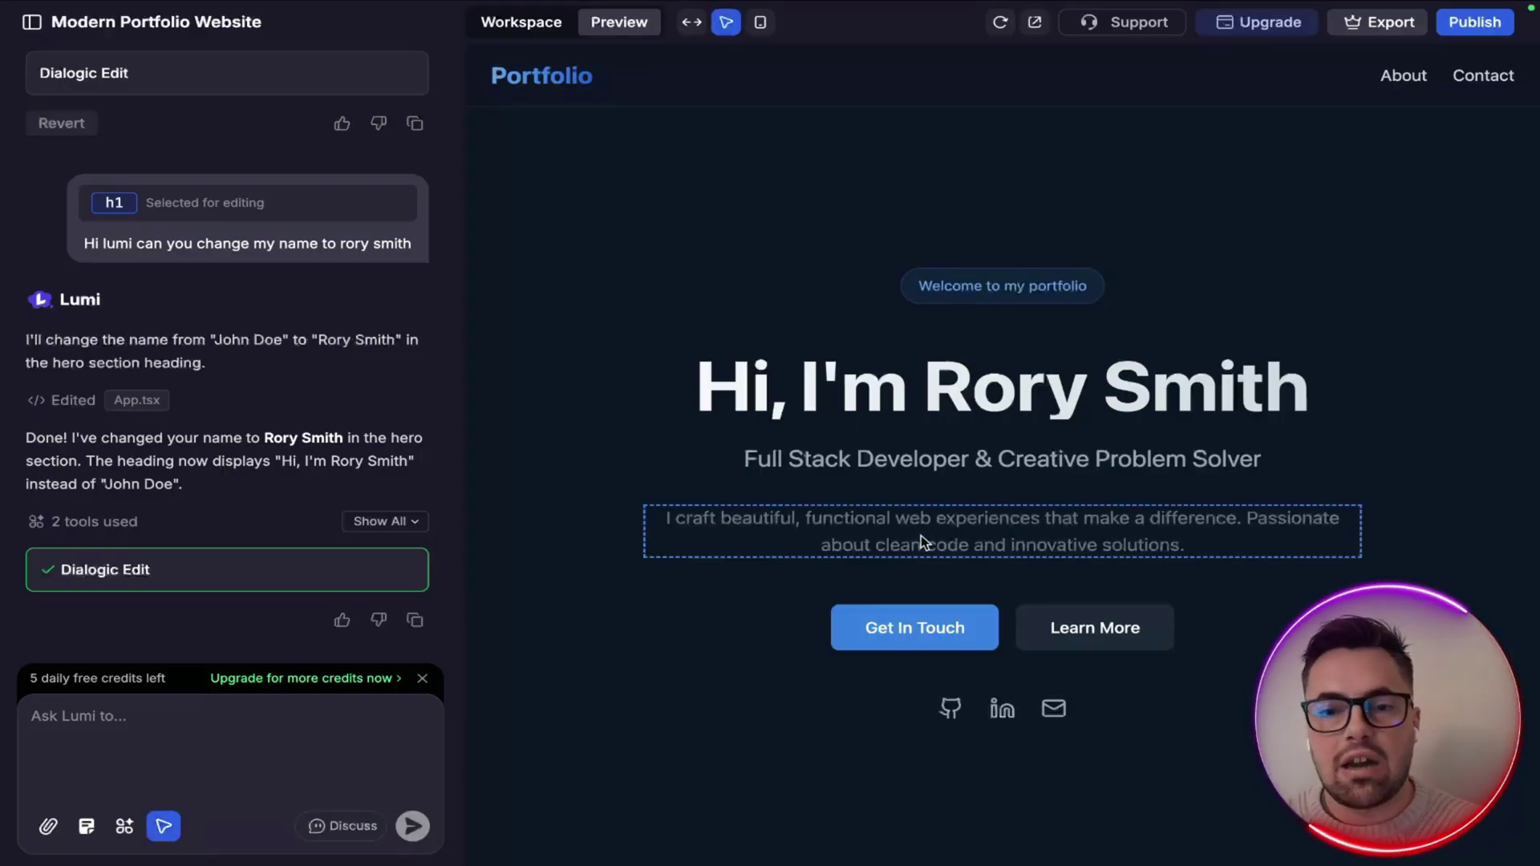
pyautogui.scroll(-8, 921, 536)
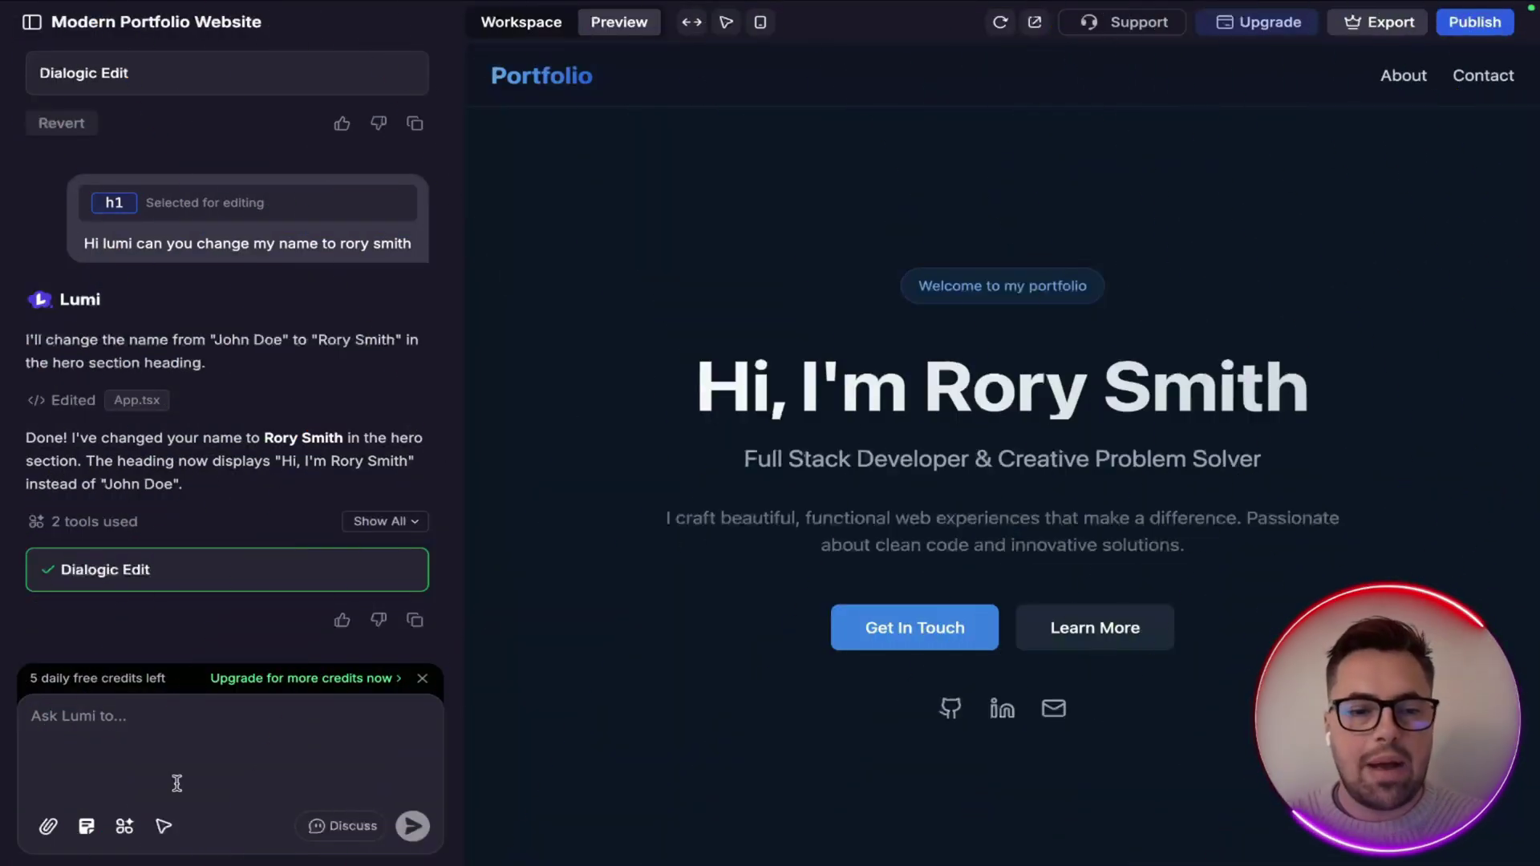
# Embed the multicolored abstract image from the Public Assets library into the chat draft
pyautogui.click(48, 826)
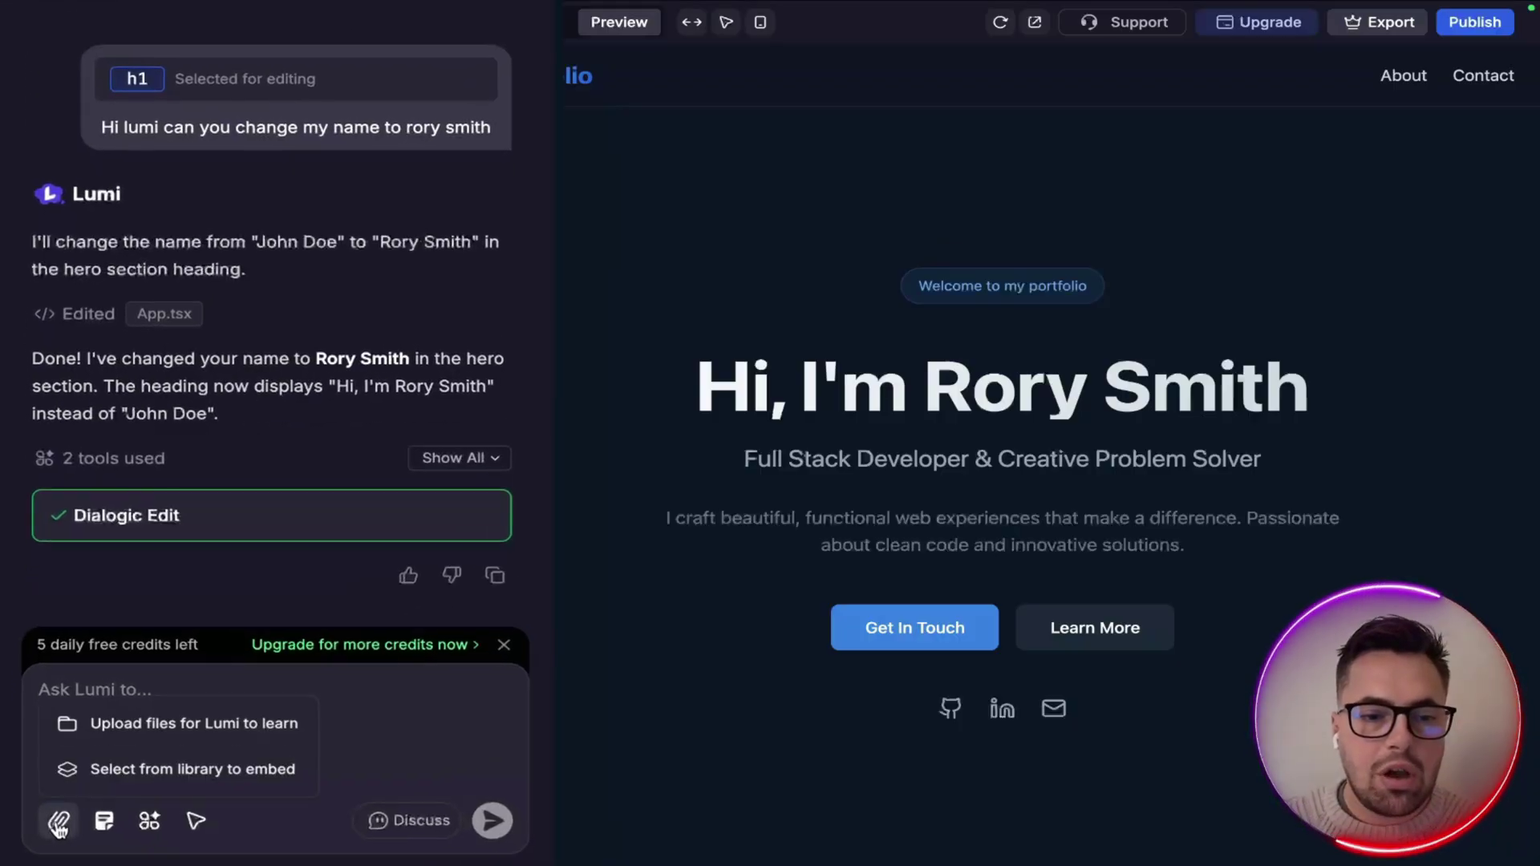
pyautogui.click(118, 769)
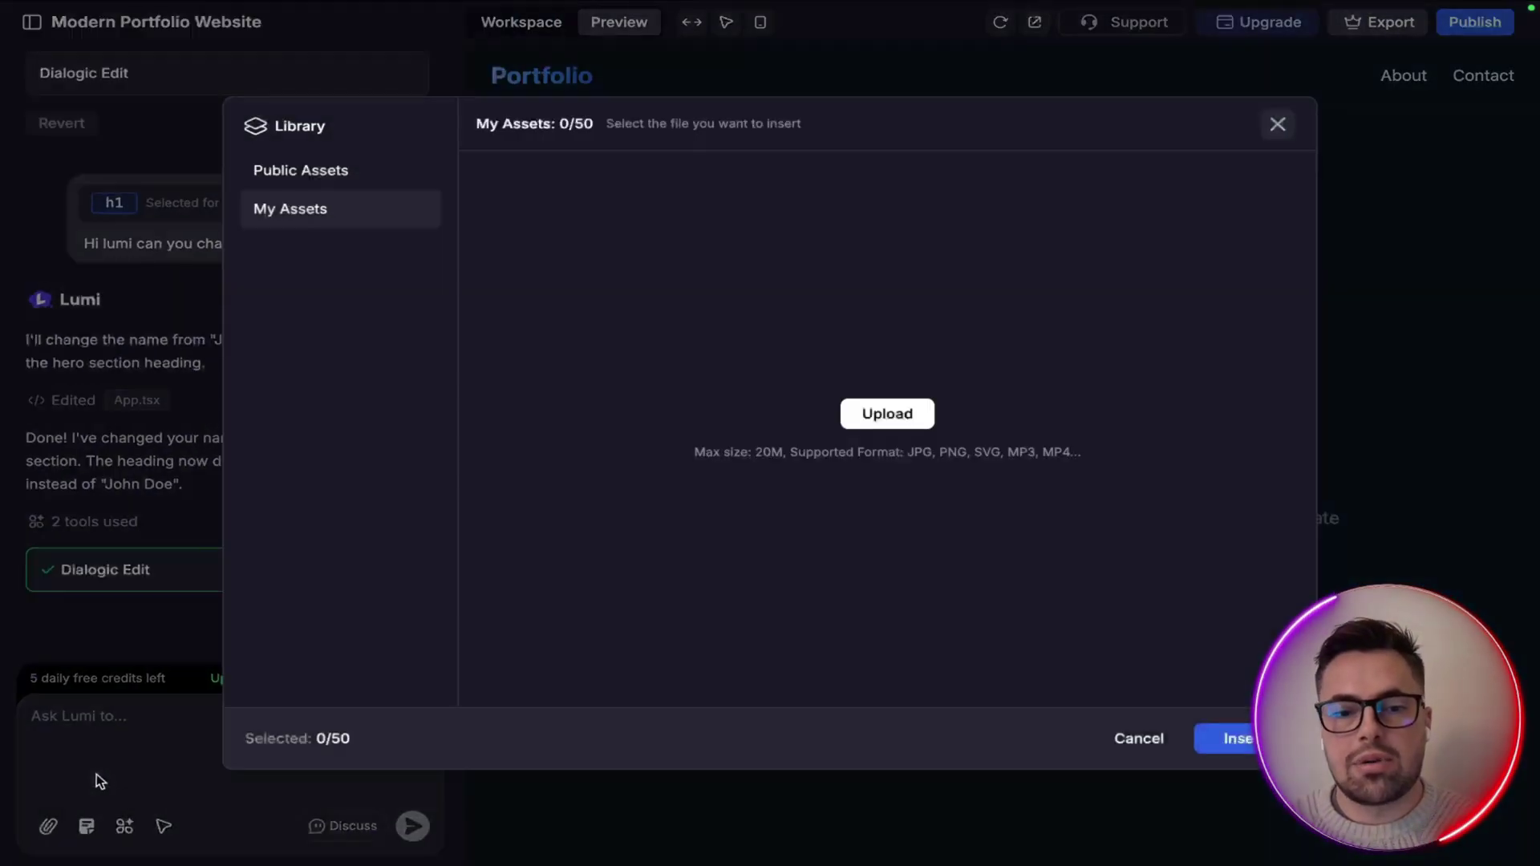
pyautogui.click(299, 168)
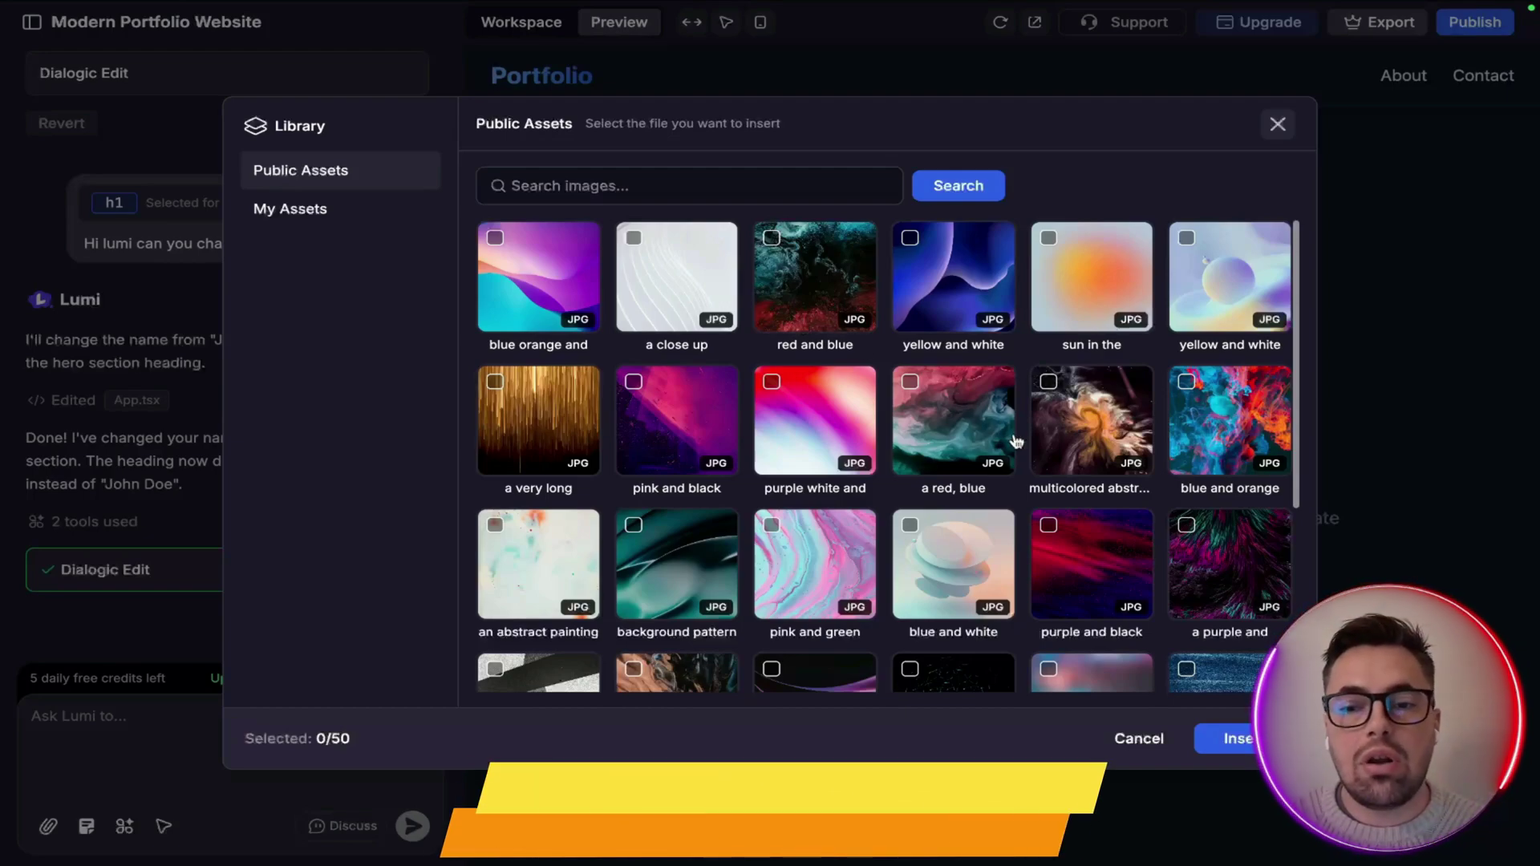
pyautogui.scroll(-3, 1124, 545)
pyautogui.scroll(-1, 1043, 538)
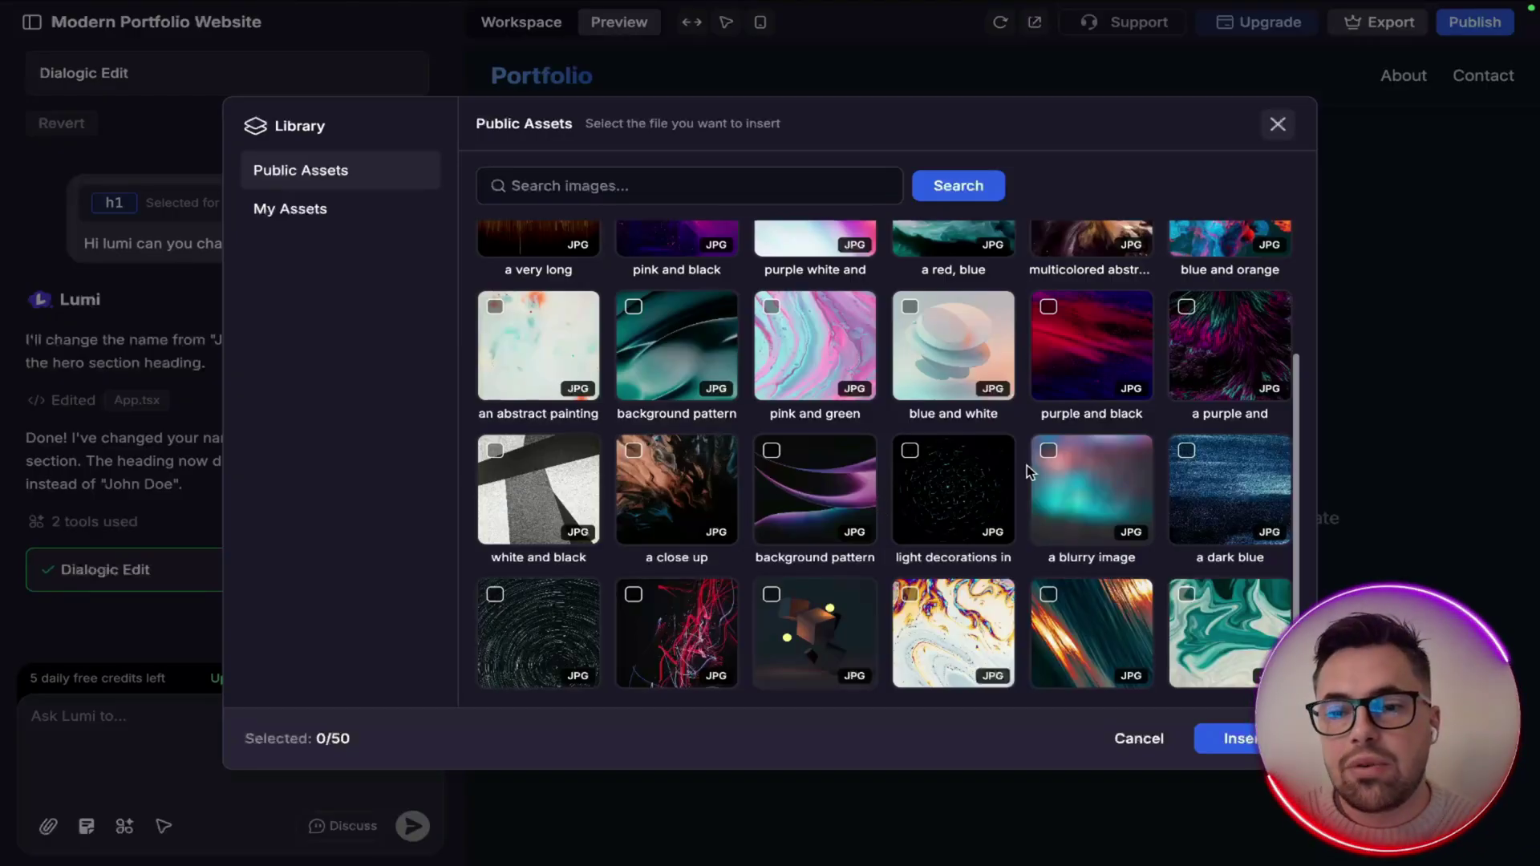
pyautogui.scroll(3, 826, 425)
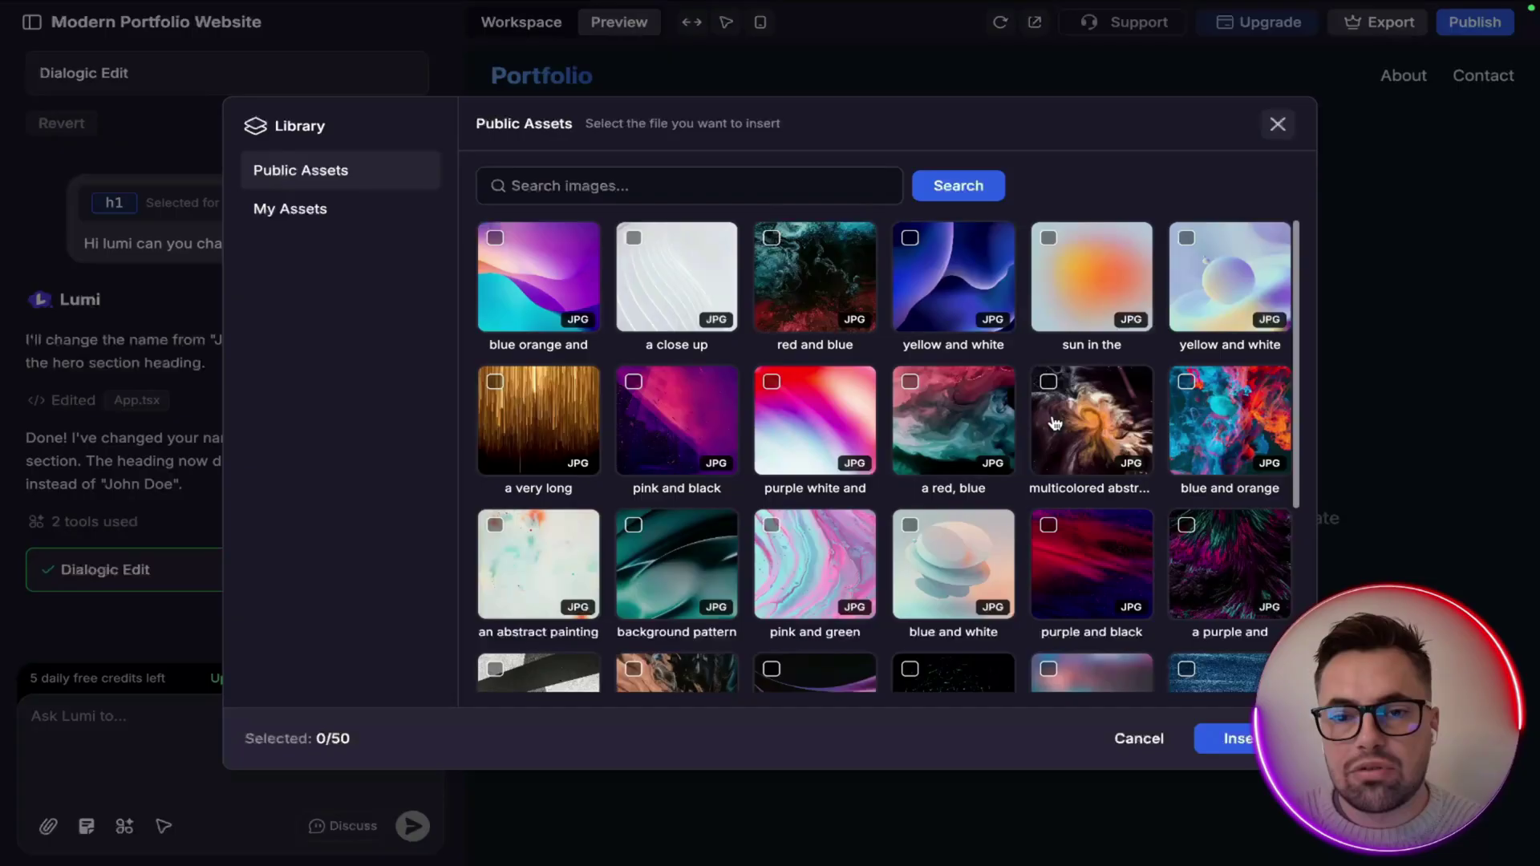
pyautogui.click(1095, 413)
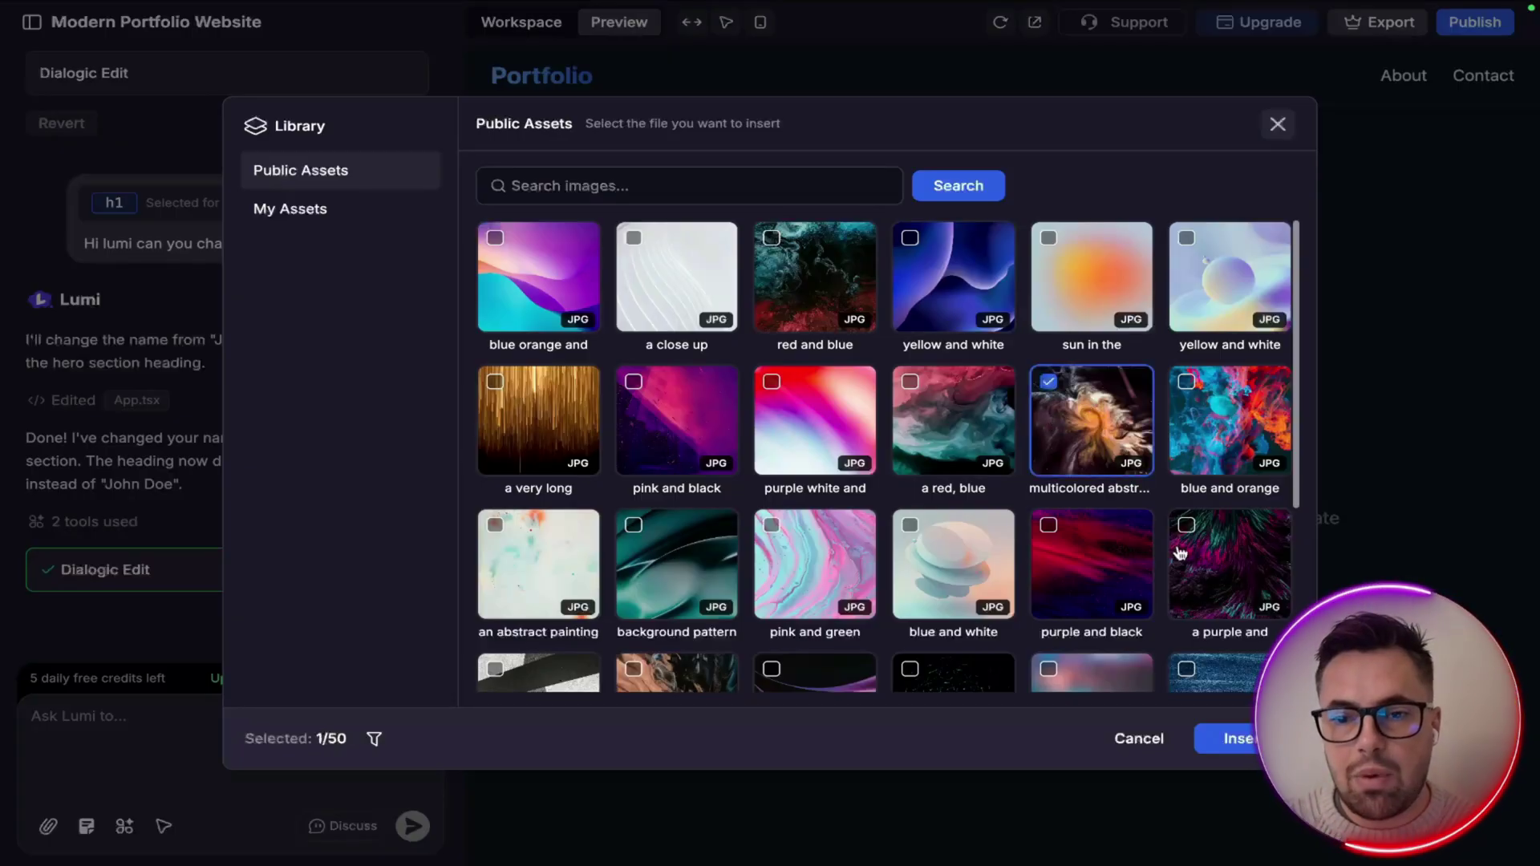
pyautogui.click(1235, 738)
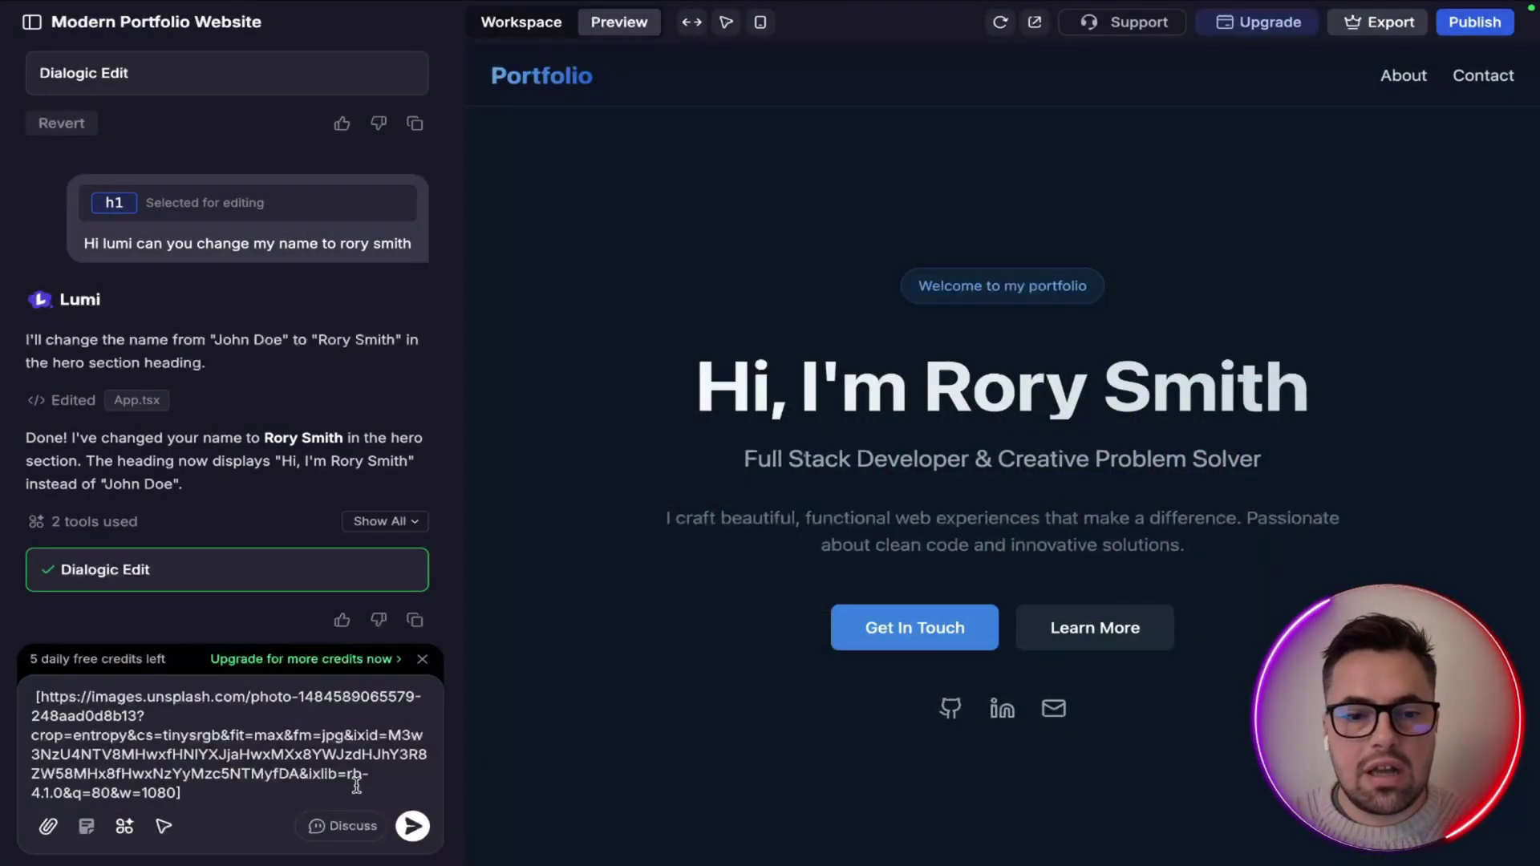
# Send the abstract image so Lumi sets it as the hero background, then check the preview
pyautogui.click(412, 826)
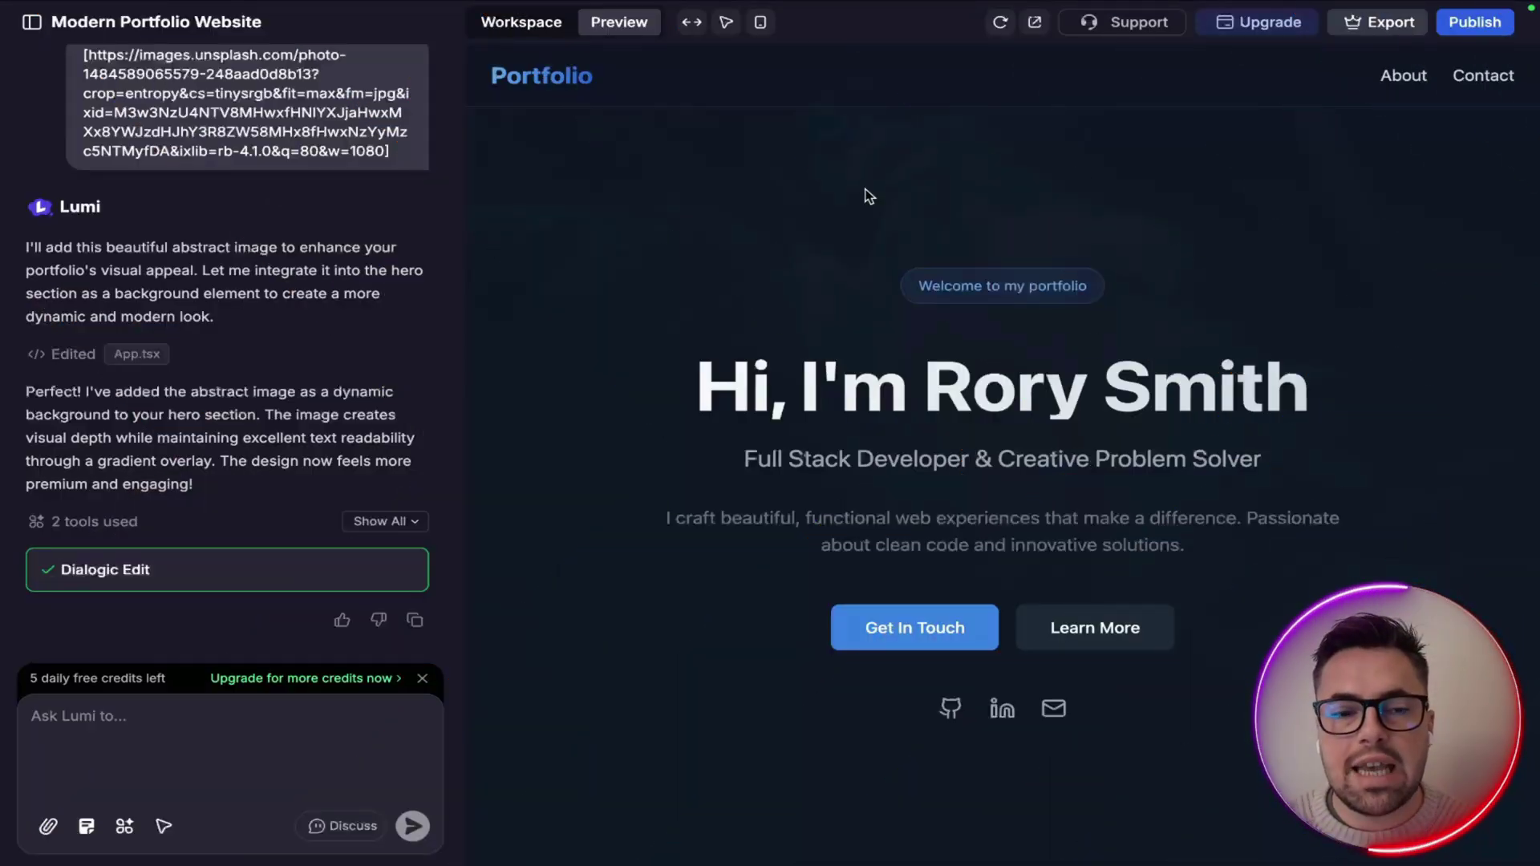
pyautogui.scroll(-3, 687, 273)
pyautogui.scroll(3, 687, 273)
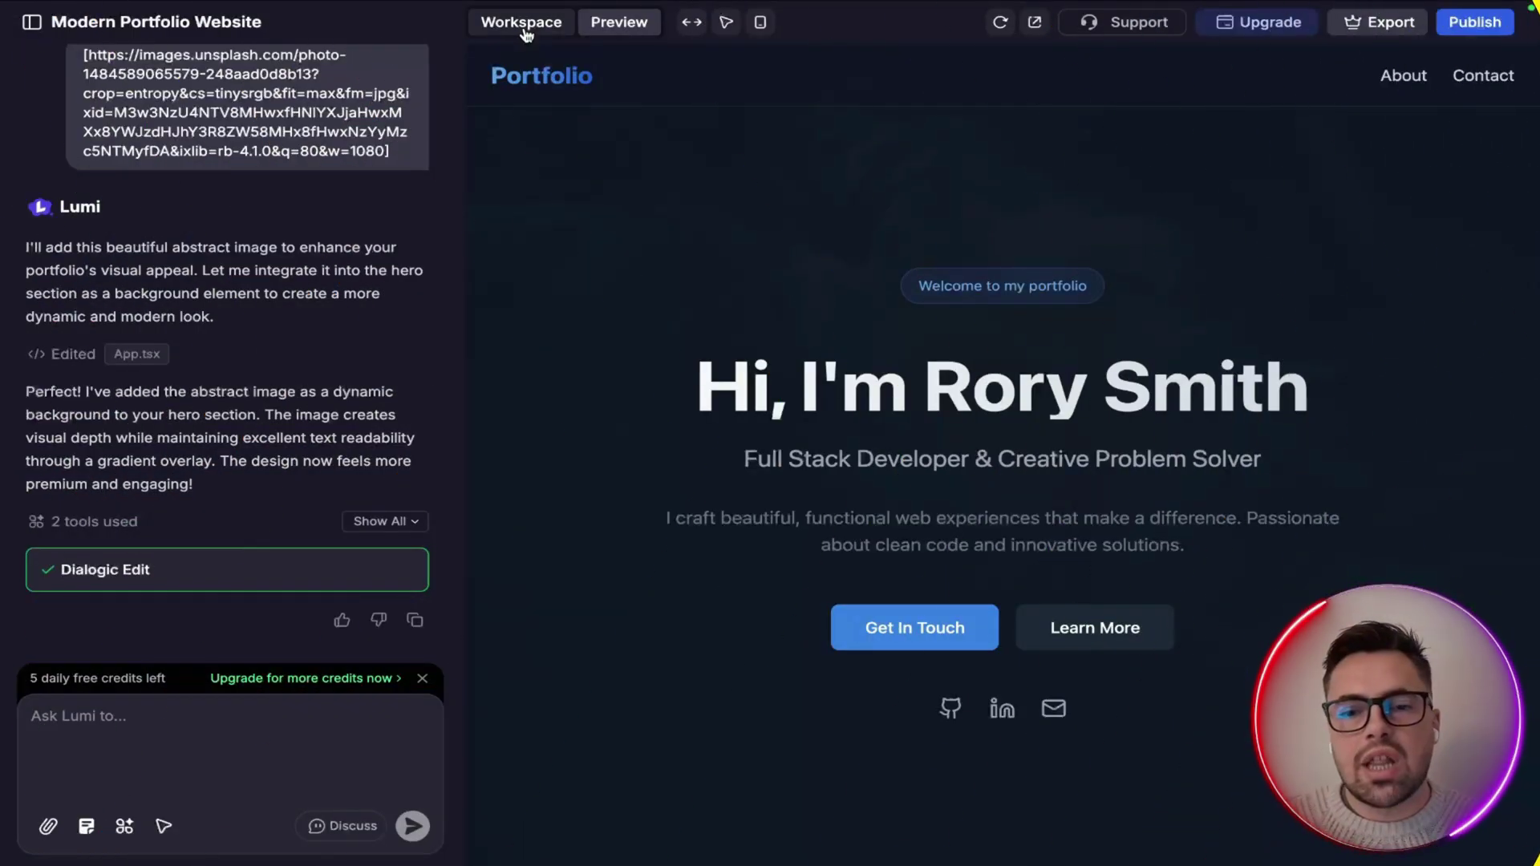
# Browse the project workspace's File Storage, Code and Domains pages
pyautogui.click(523, 30)
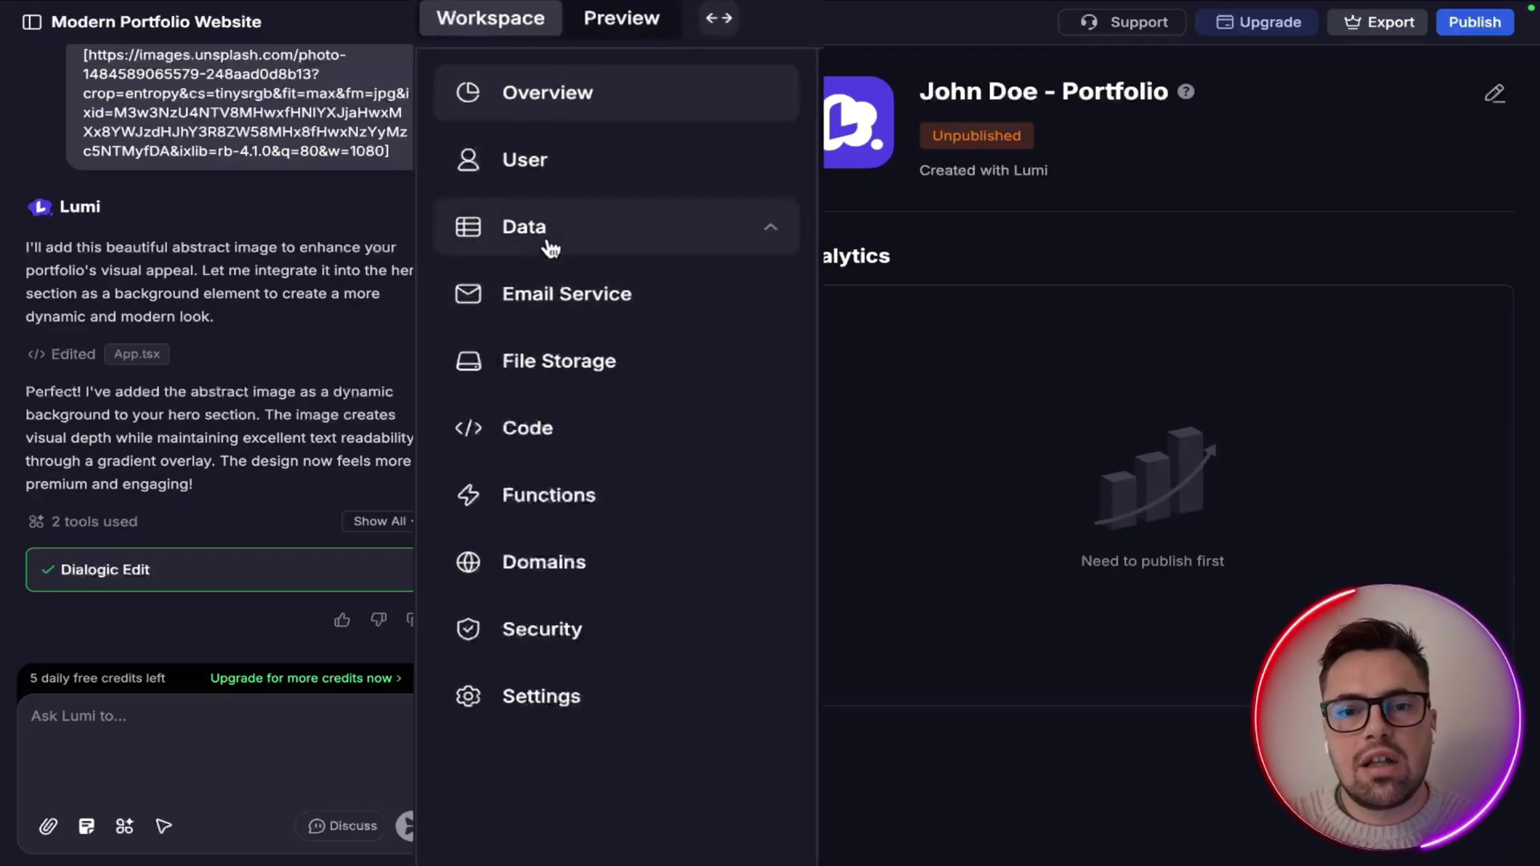
pyautogui.click(574, 362)
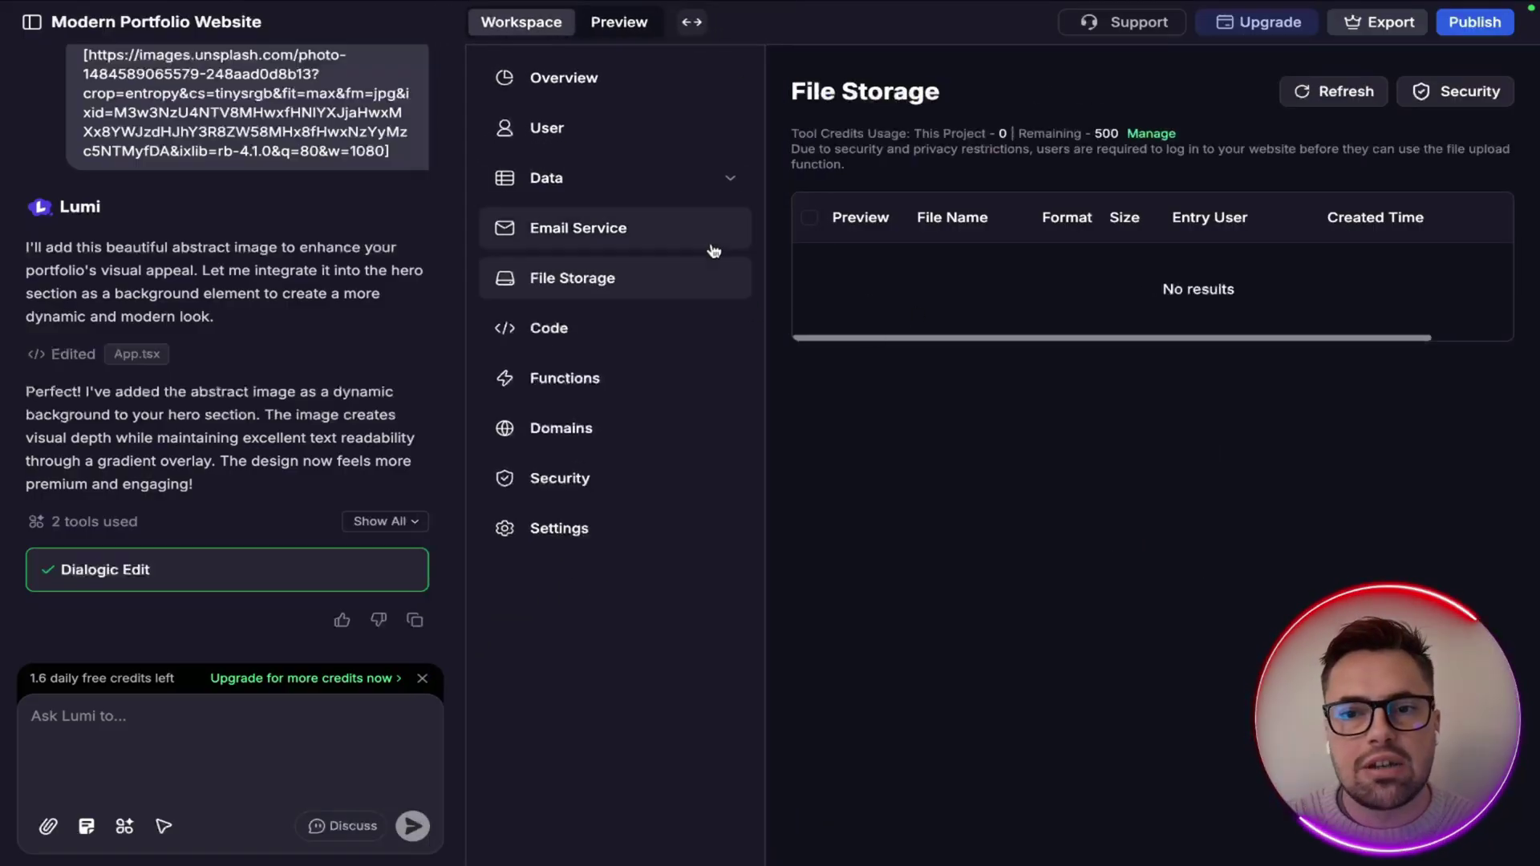
pyautogui.click(593, 328)
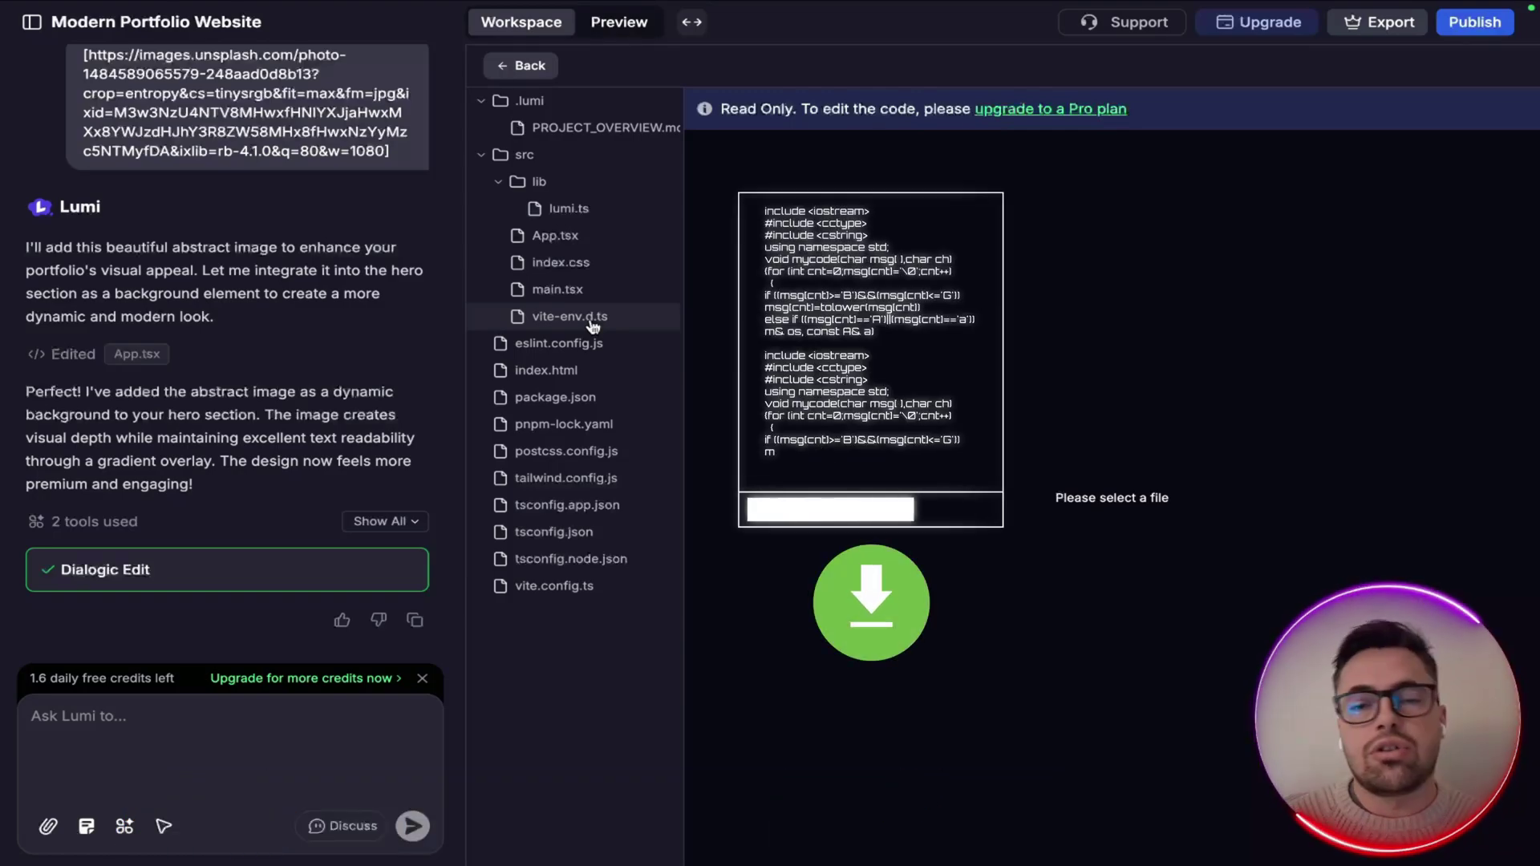
pyautogui.click(541, 73)
pyautogui.click(571, 431)
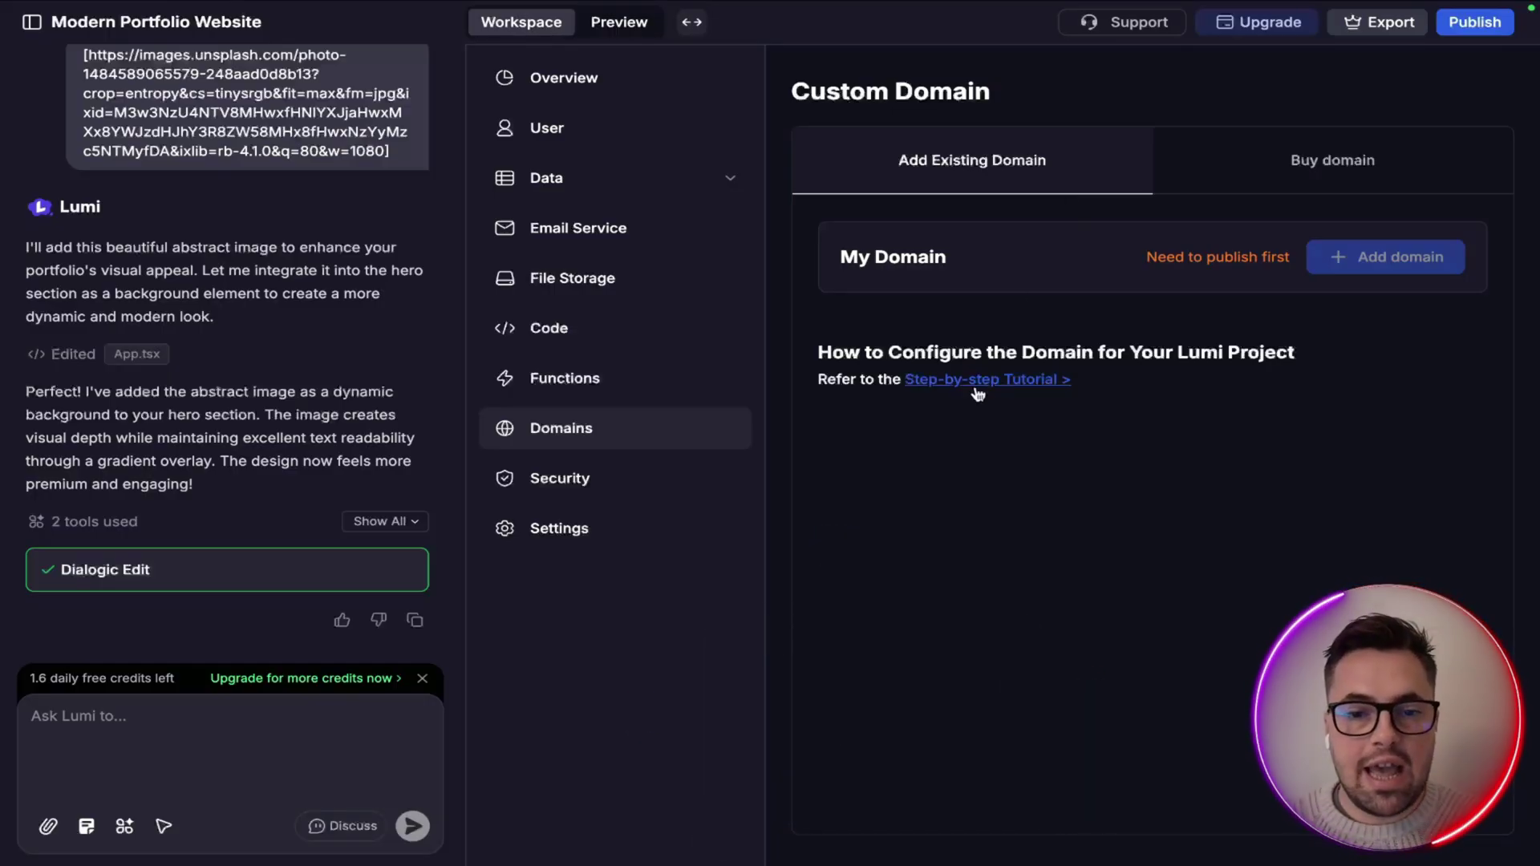
# Check the Security rules, return to the preview, and bring up Plan & Billing via Export
pyautogui.click(591, 482)
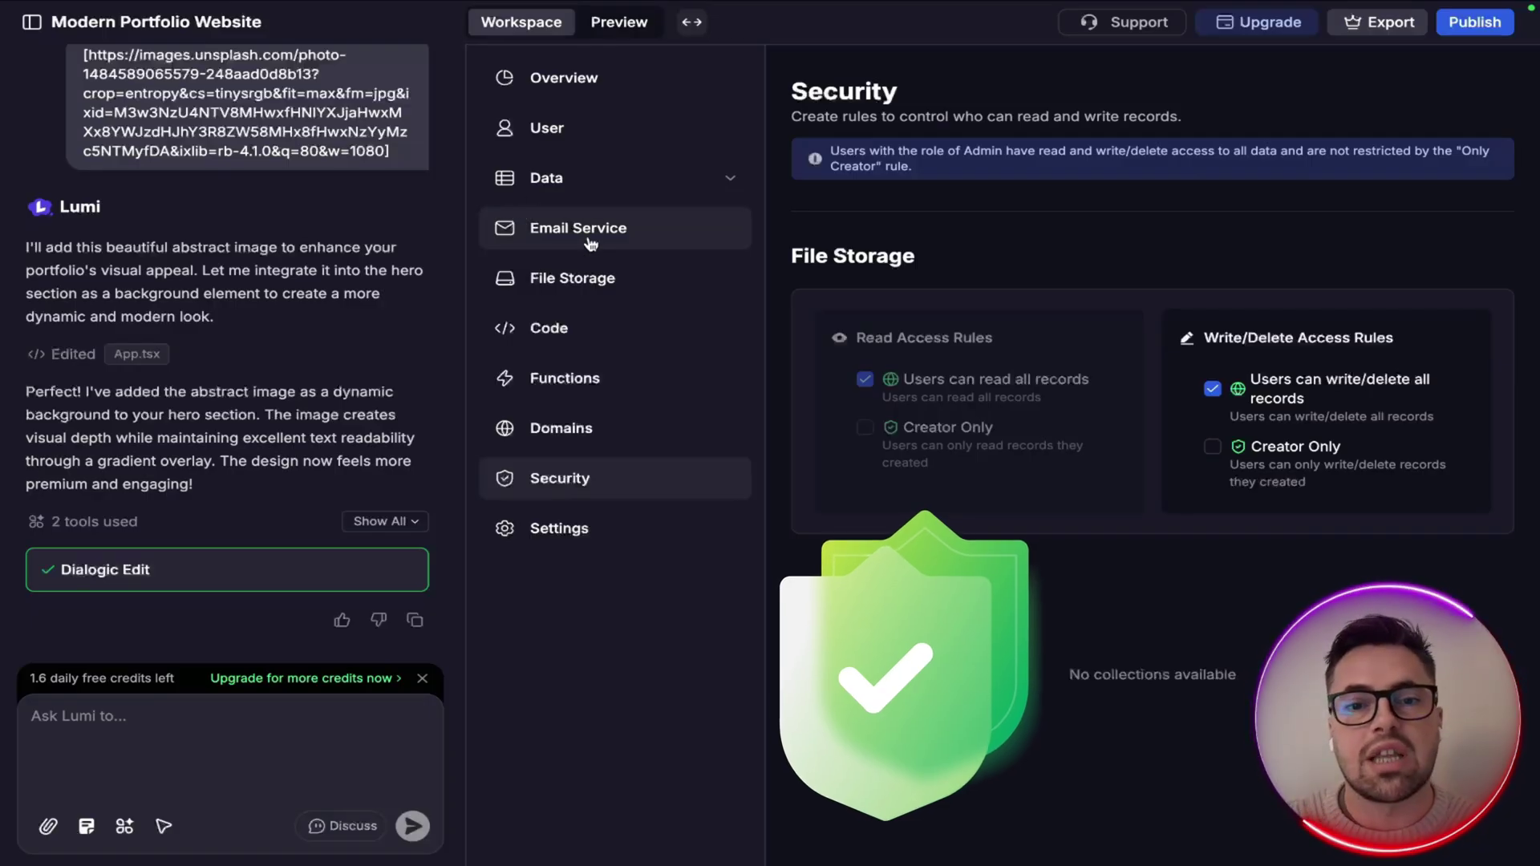
pyautogui.click(618, 21)
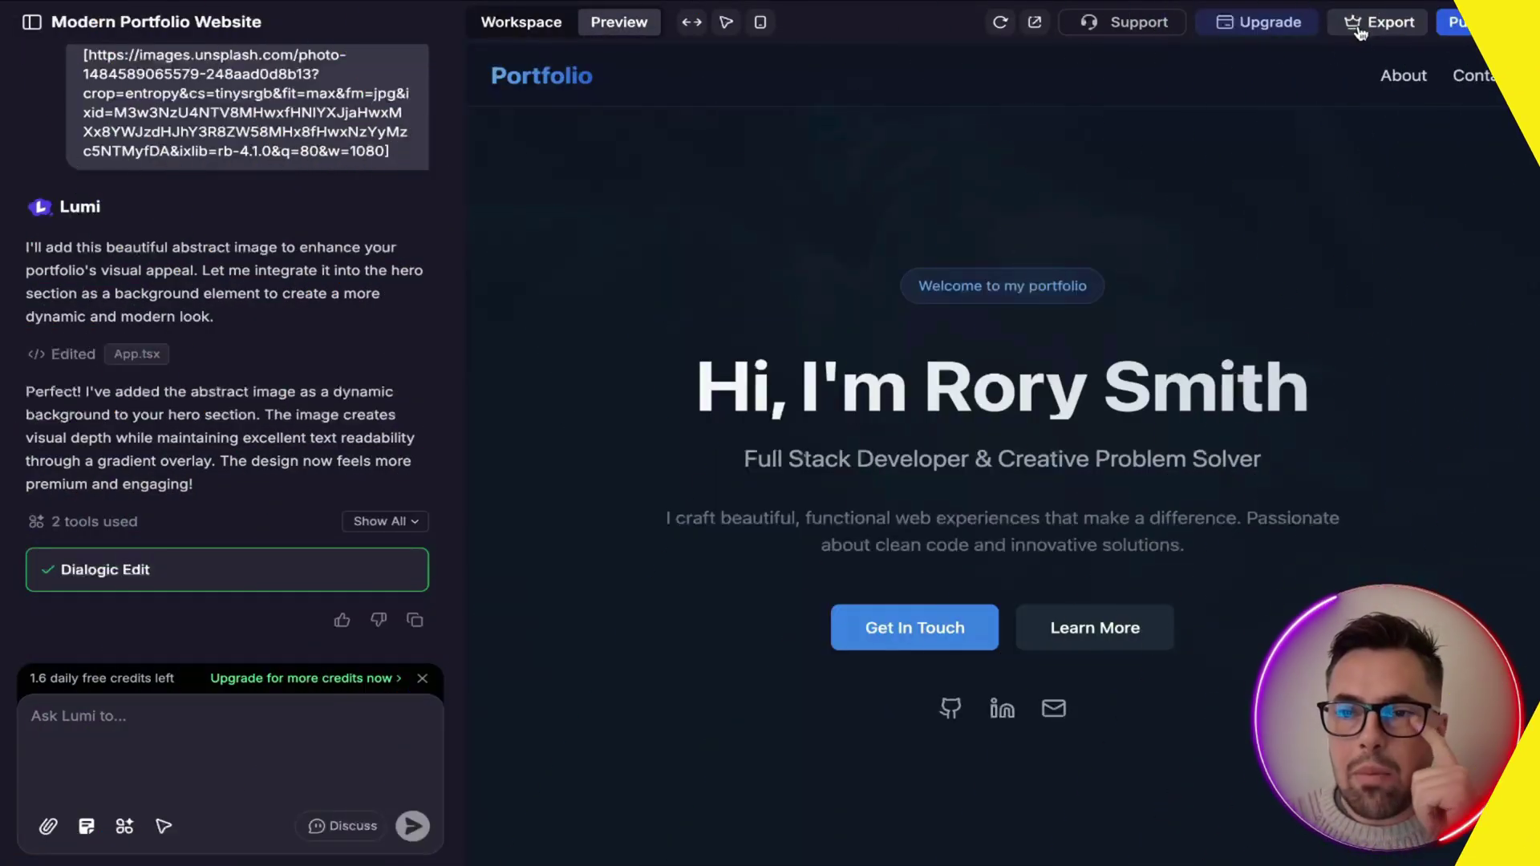
pyautogui.click(1367, 24)
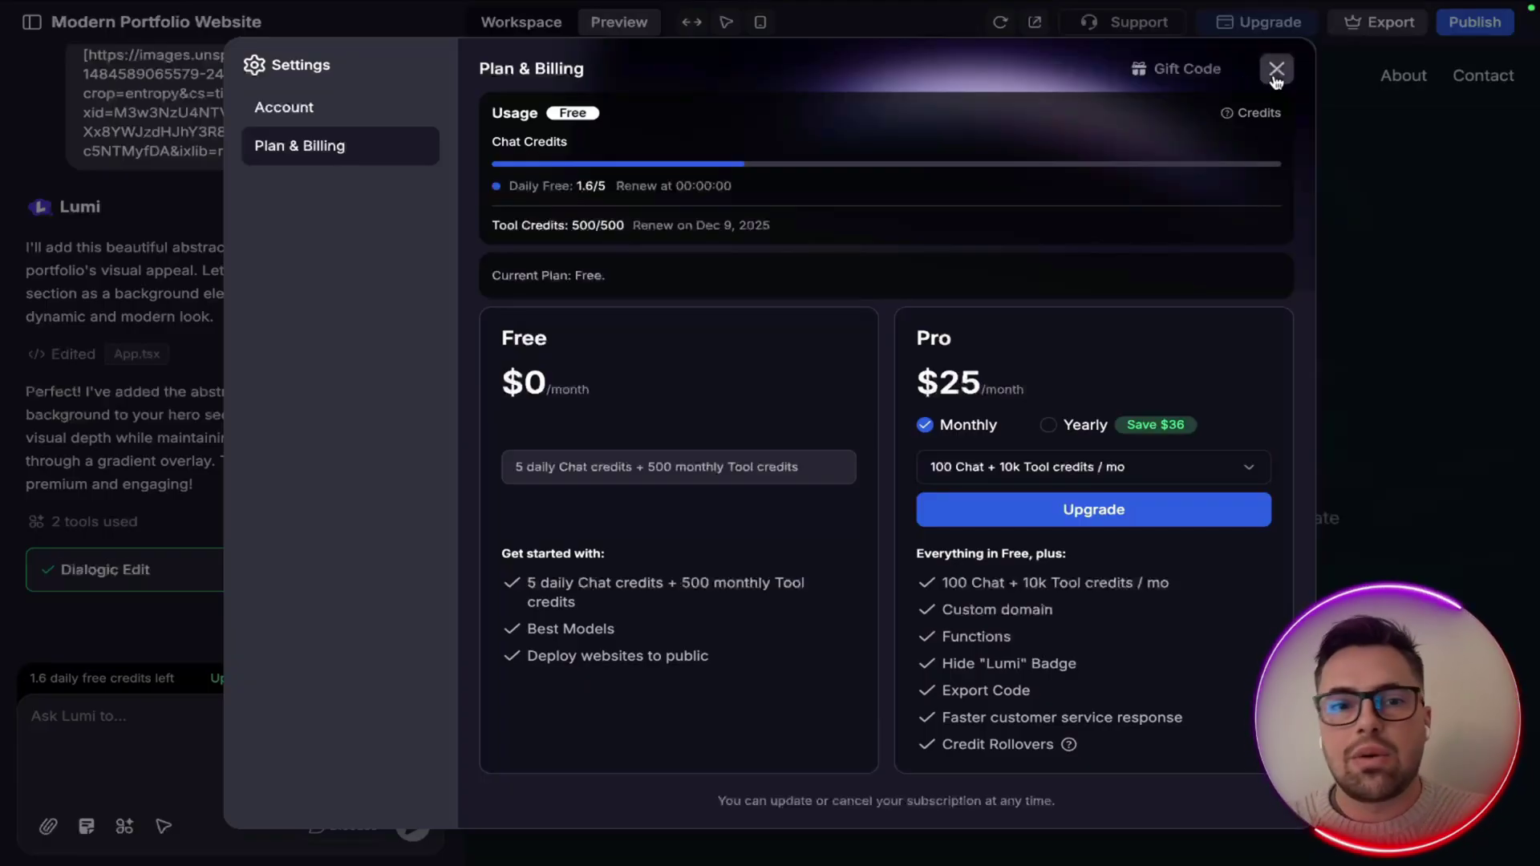
# Close Plan & Billing, review the Publish dropdown, then dismiss it back to the preview
pyautogui.click(1276, 74)
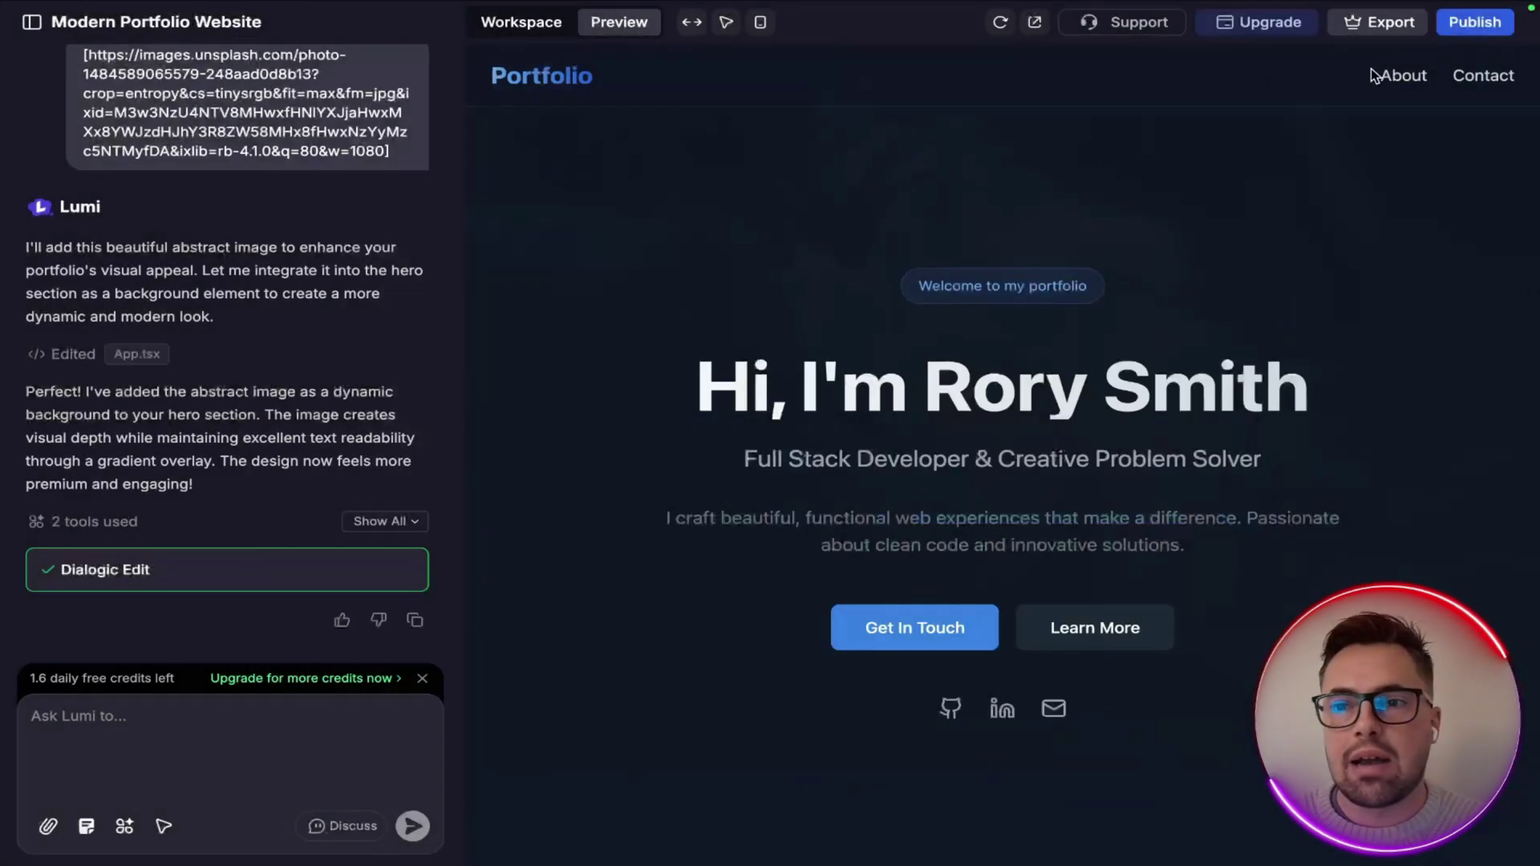
pyautogui.click(1450, 32)
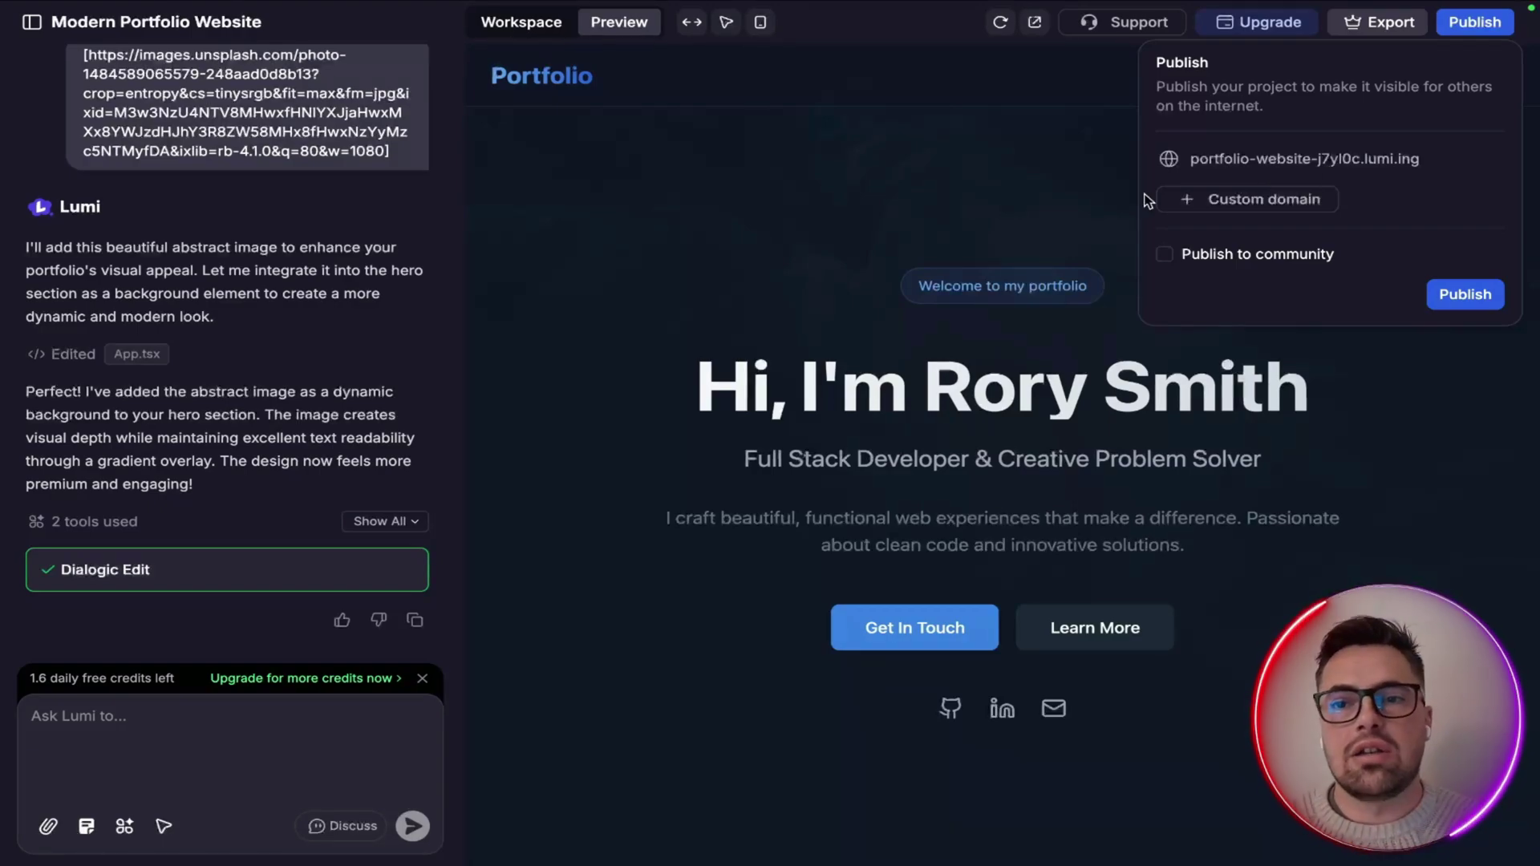
pyautogui.click(866, 185)
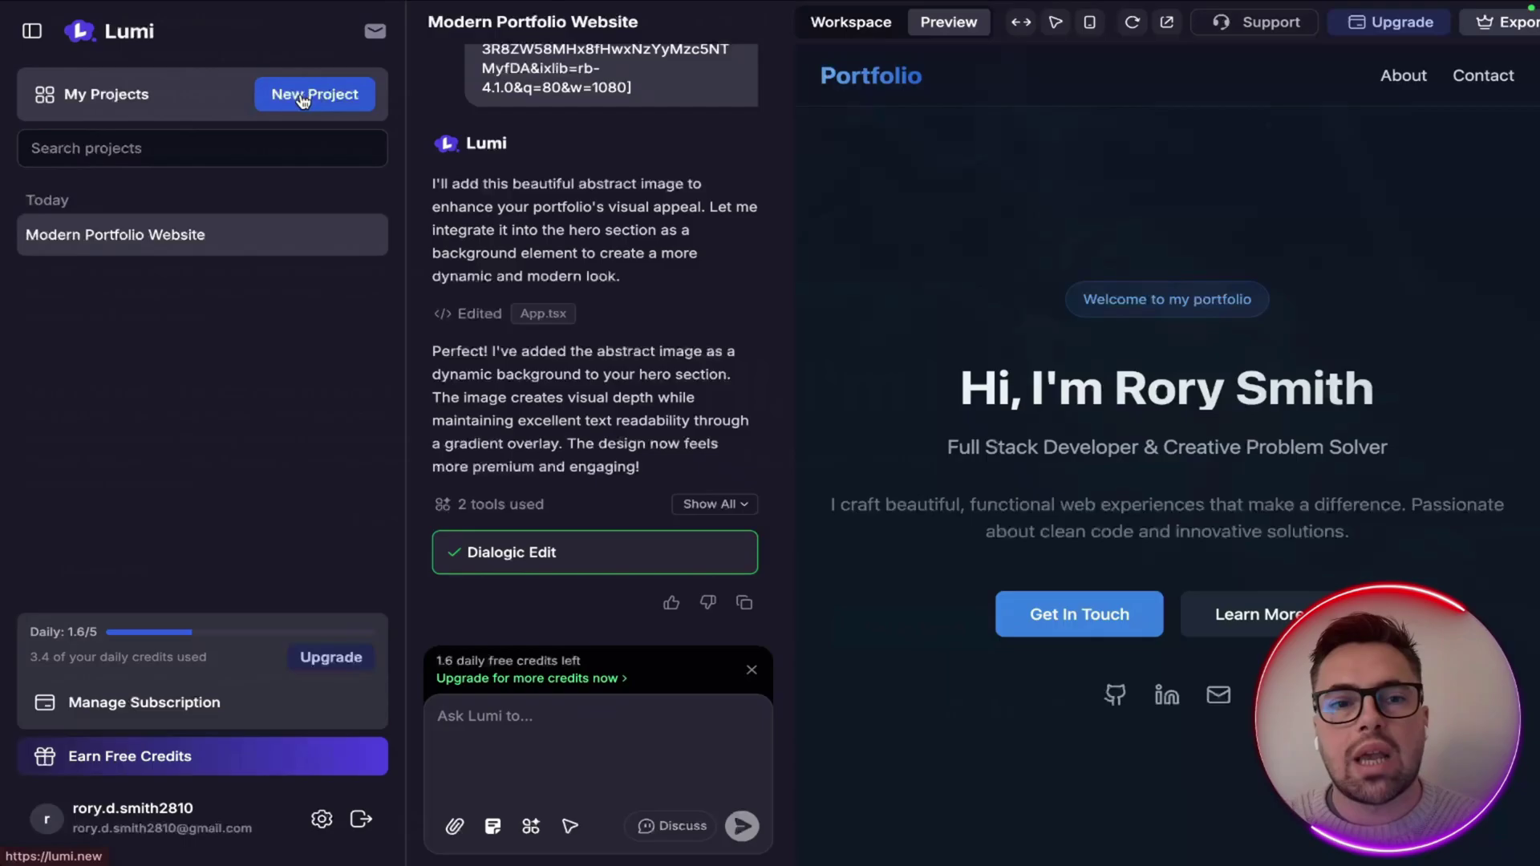
# Start a new project requesting a graphic design portfolio showcasing past work and client services
pyautogui.click(303, 97)
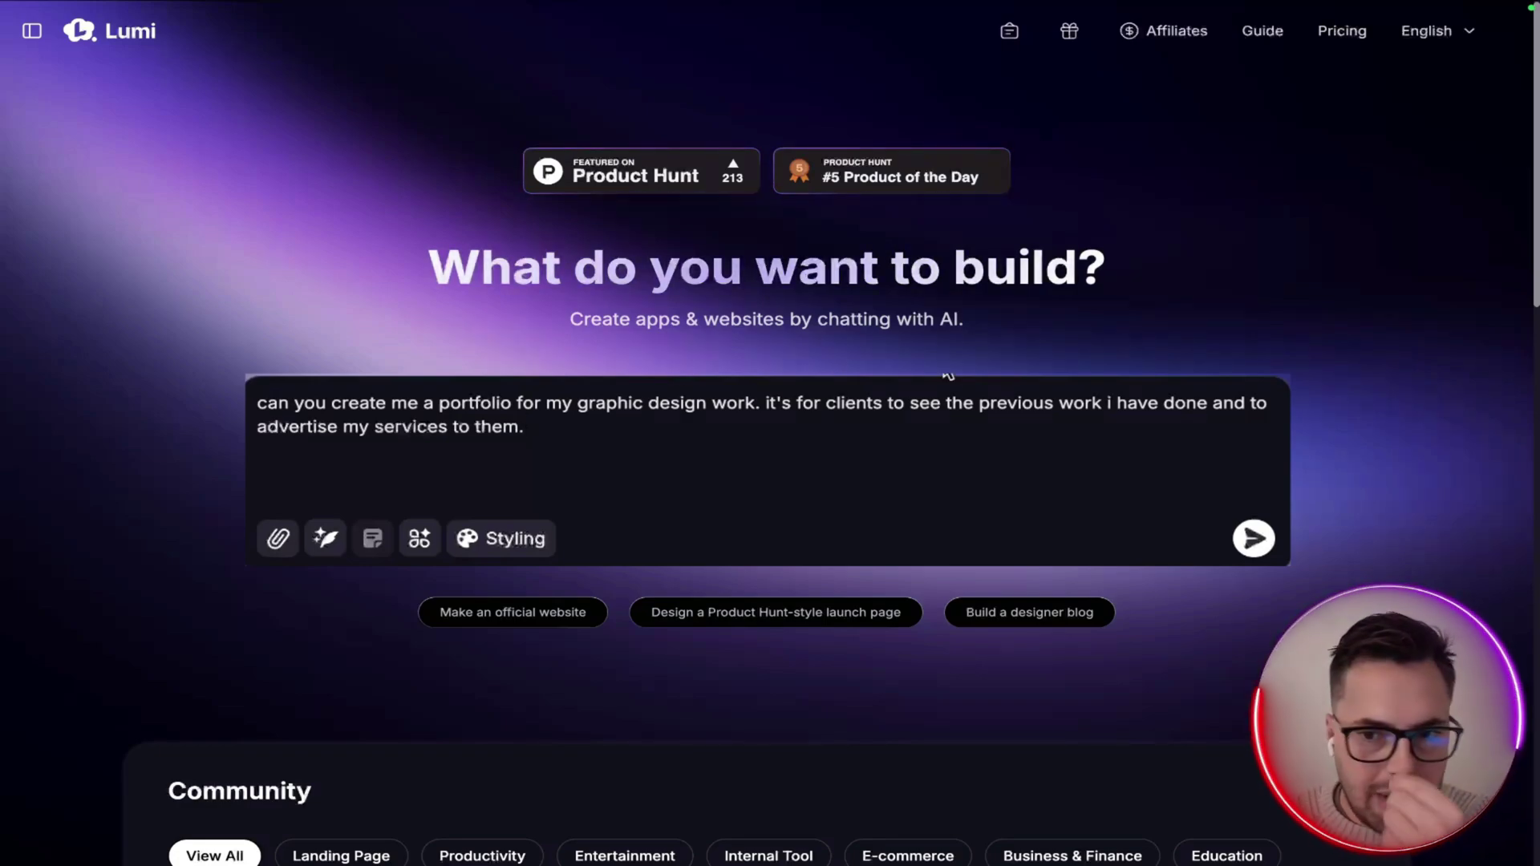
pyautogui.click(1256, 546)
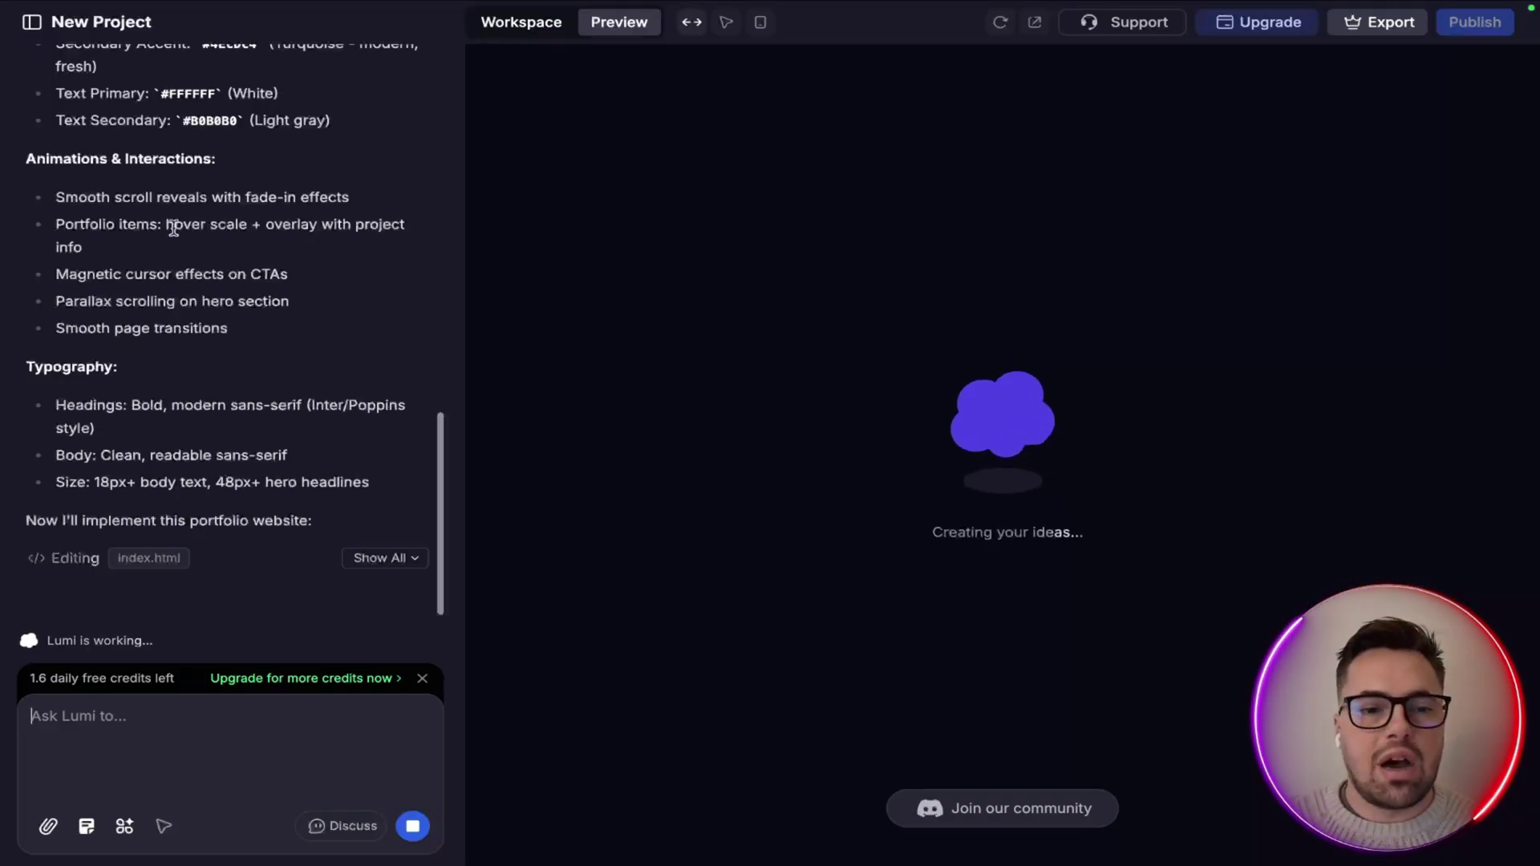
# Scroll the chat to read Lumi's feature summary of the finished DesignStudio portfolio
pyautogui.scroll(8, 231, 297)
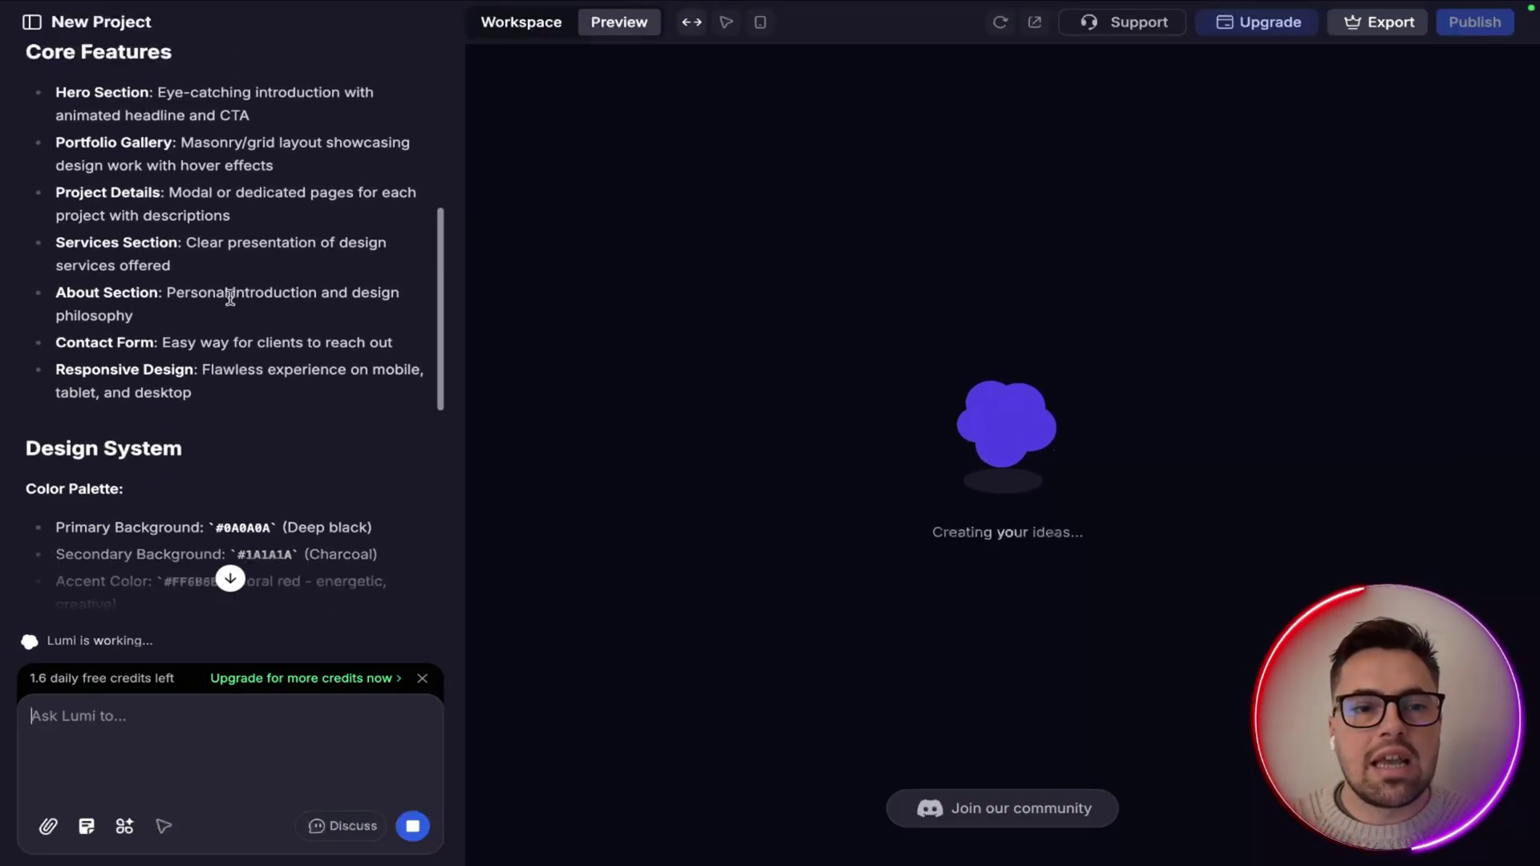
pyautogui.scroll(3, 230, 297)
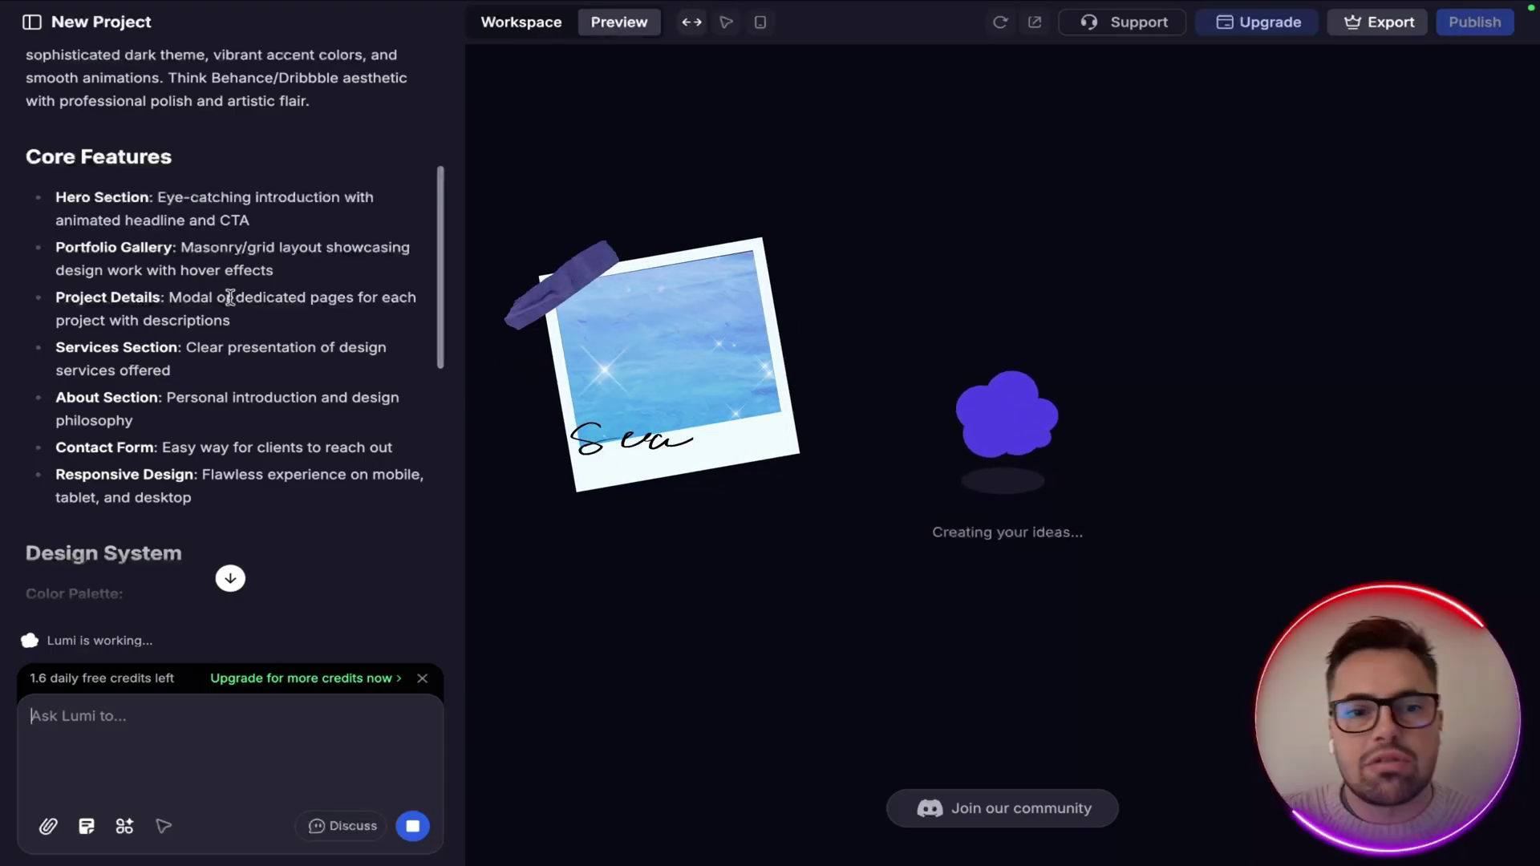
pyautogui.scroll(-10, 230, 297)
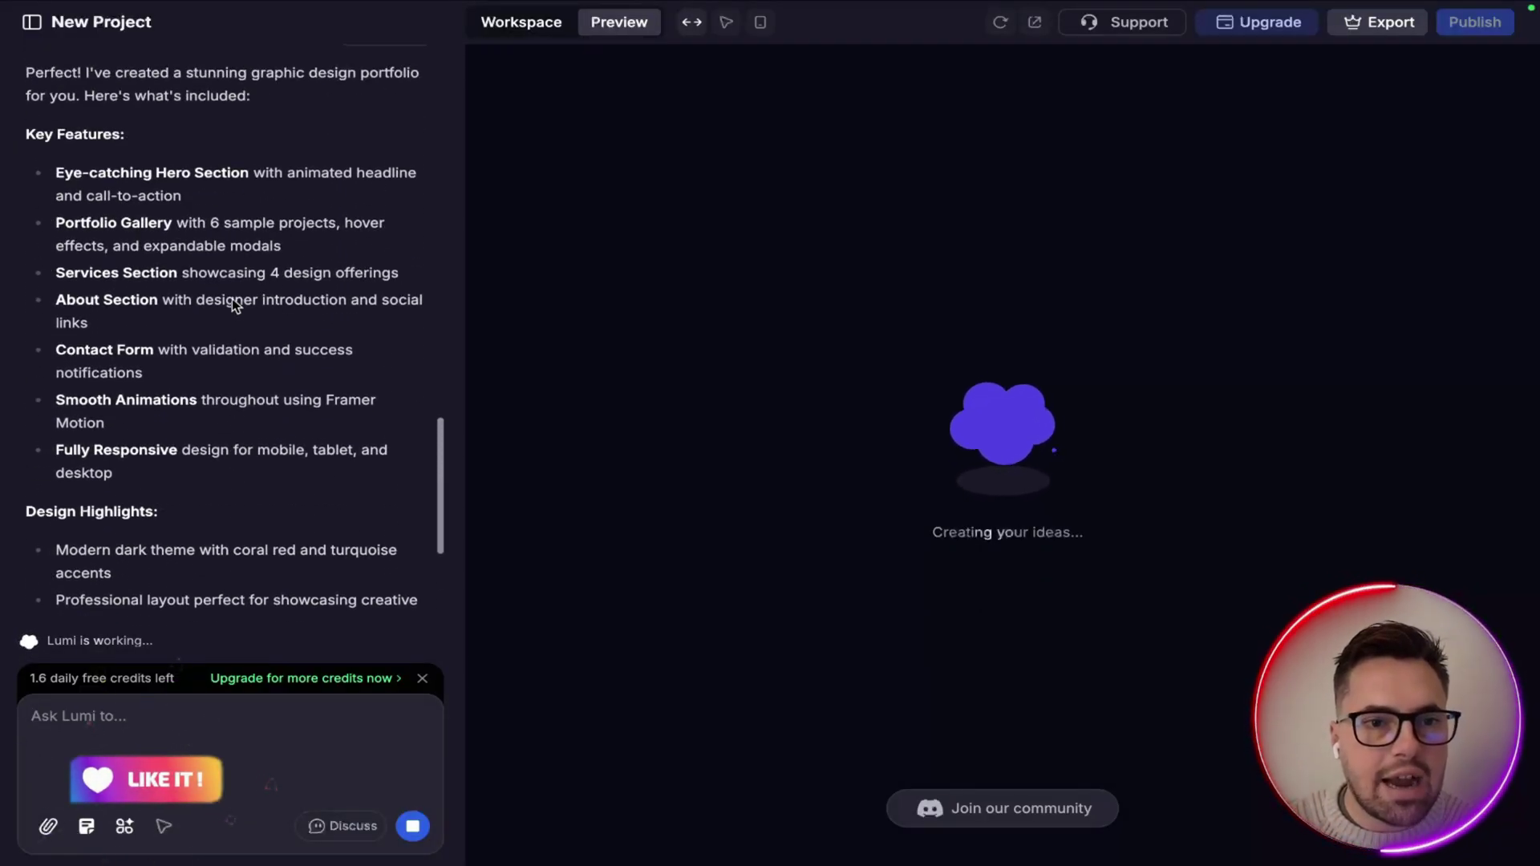
pyautogui.scroll(2, 234, 305)
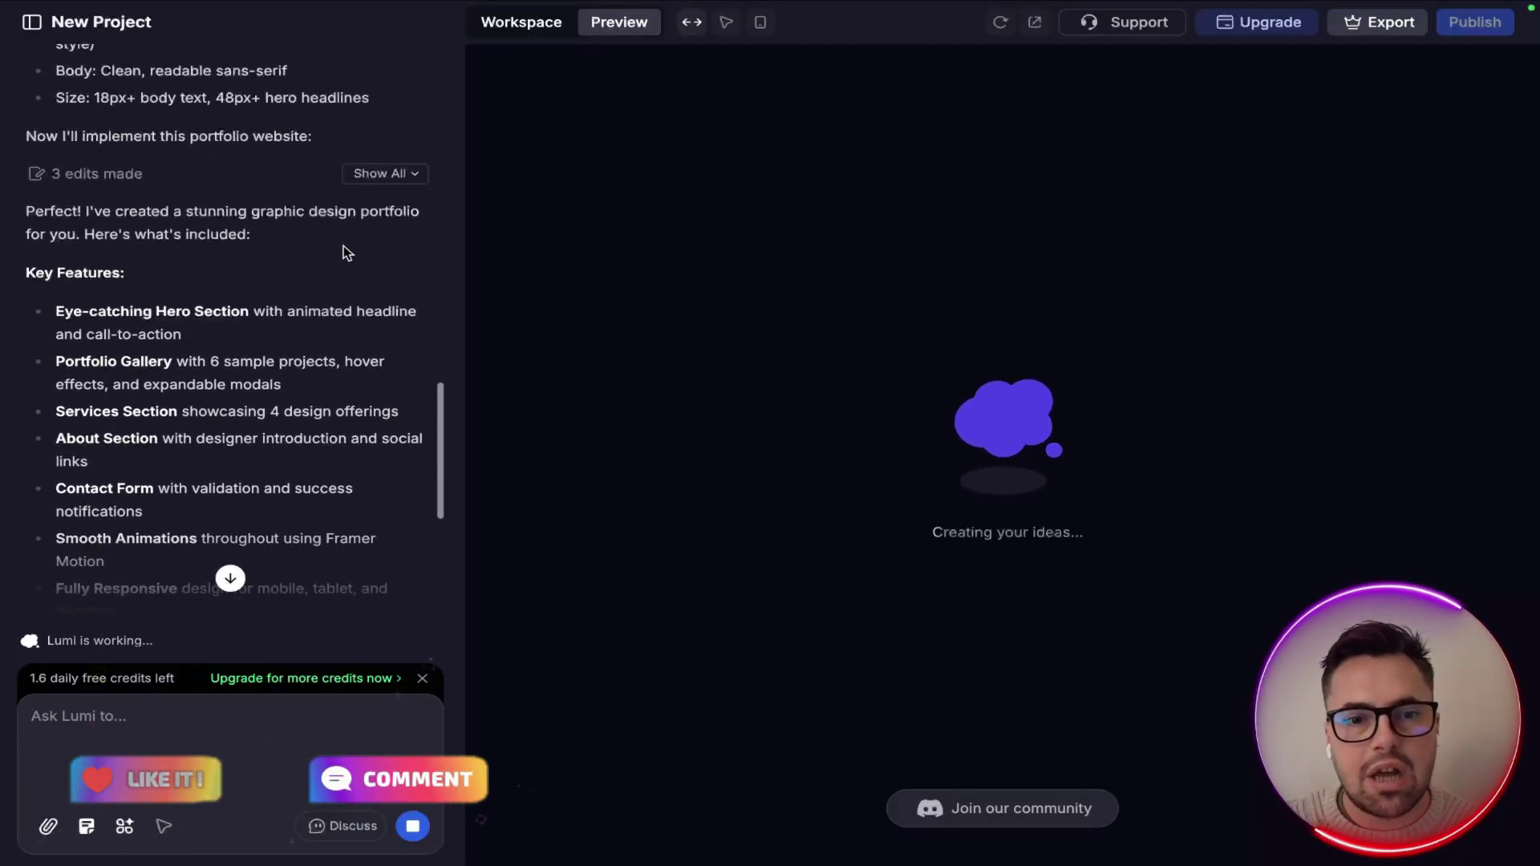
pyautogui.scroll(-1, 185, 331)
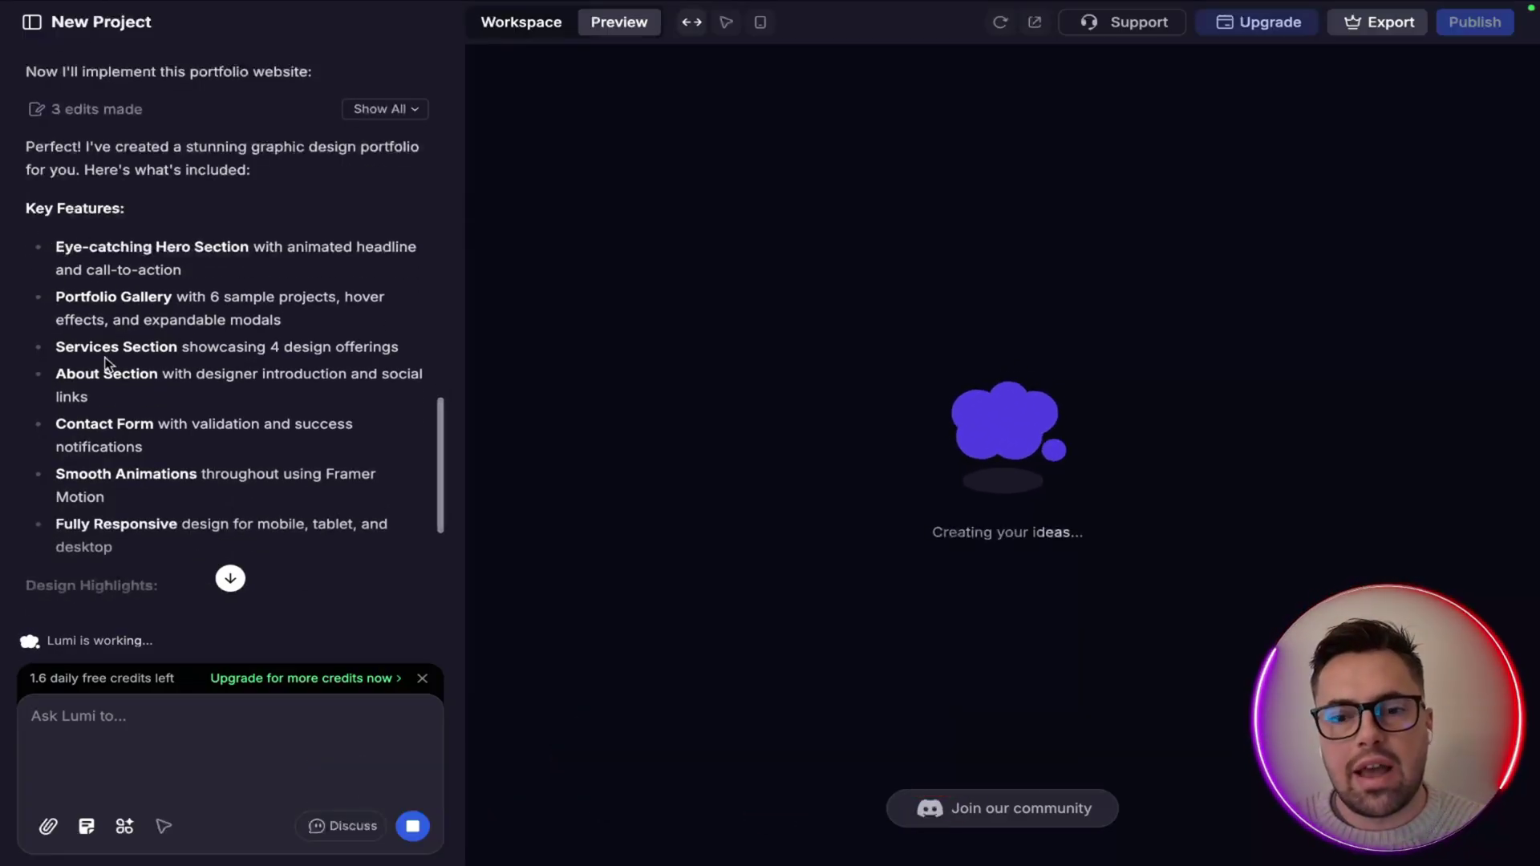
pyautogui.scroll(-1, 106, 353)
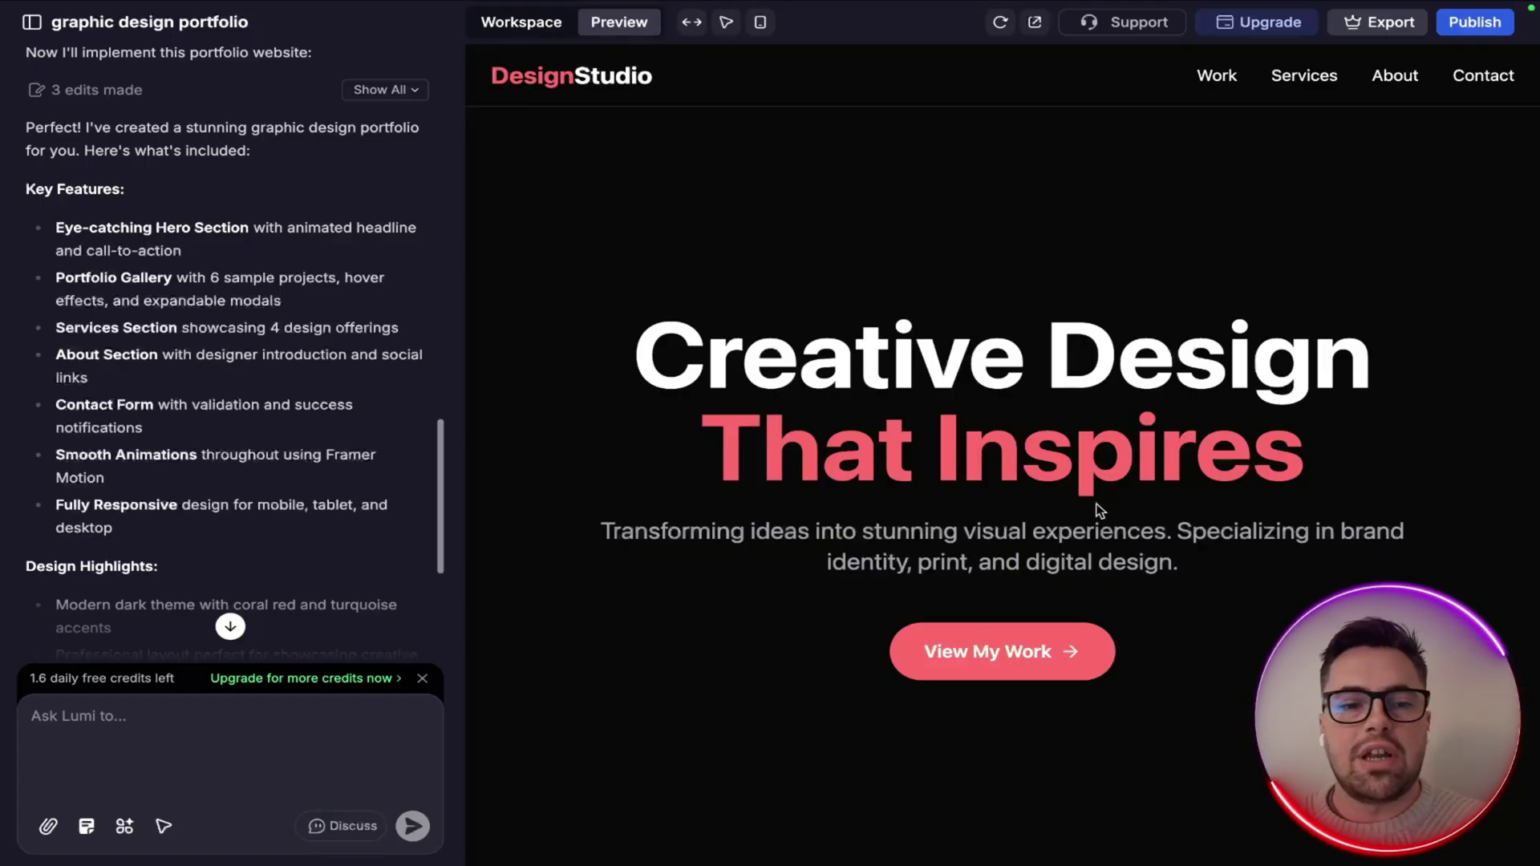
pyautogui.scroll(-5, 179, 481)
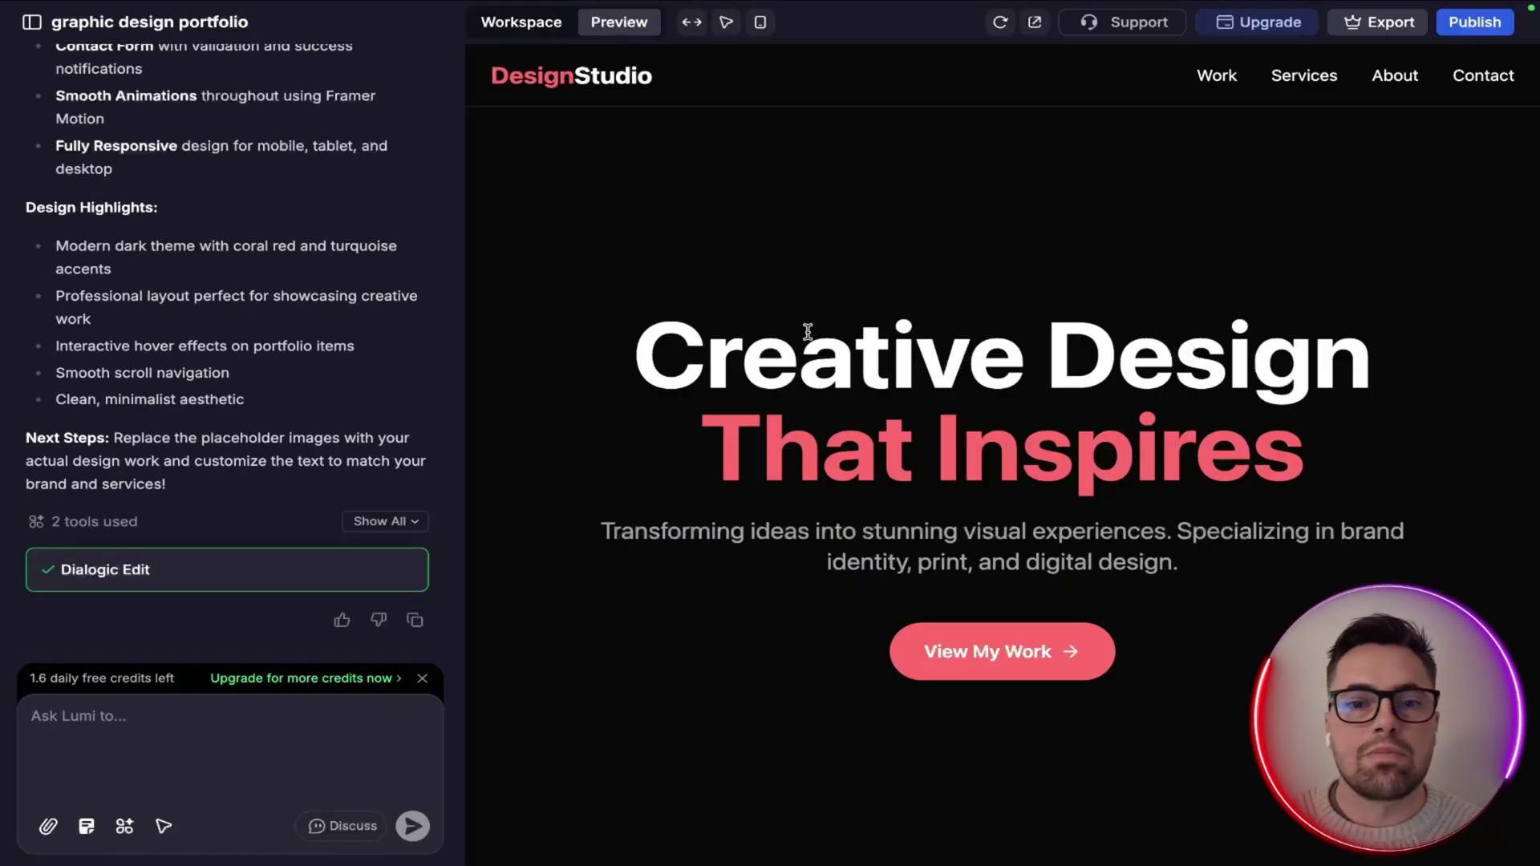
pyautogui.scroll(-2, 882, 525)
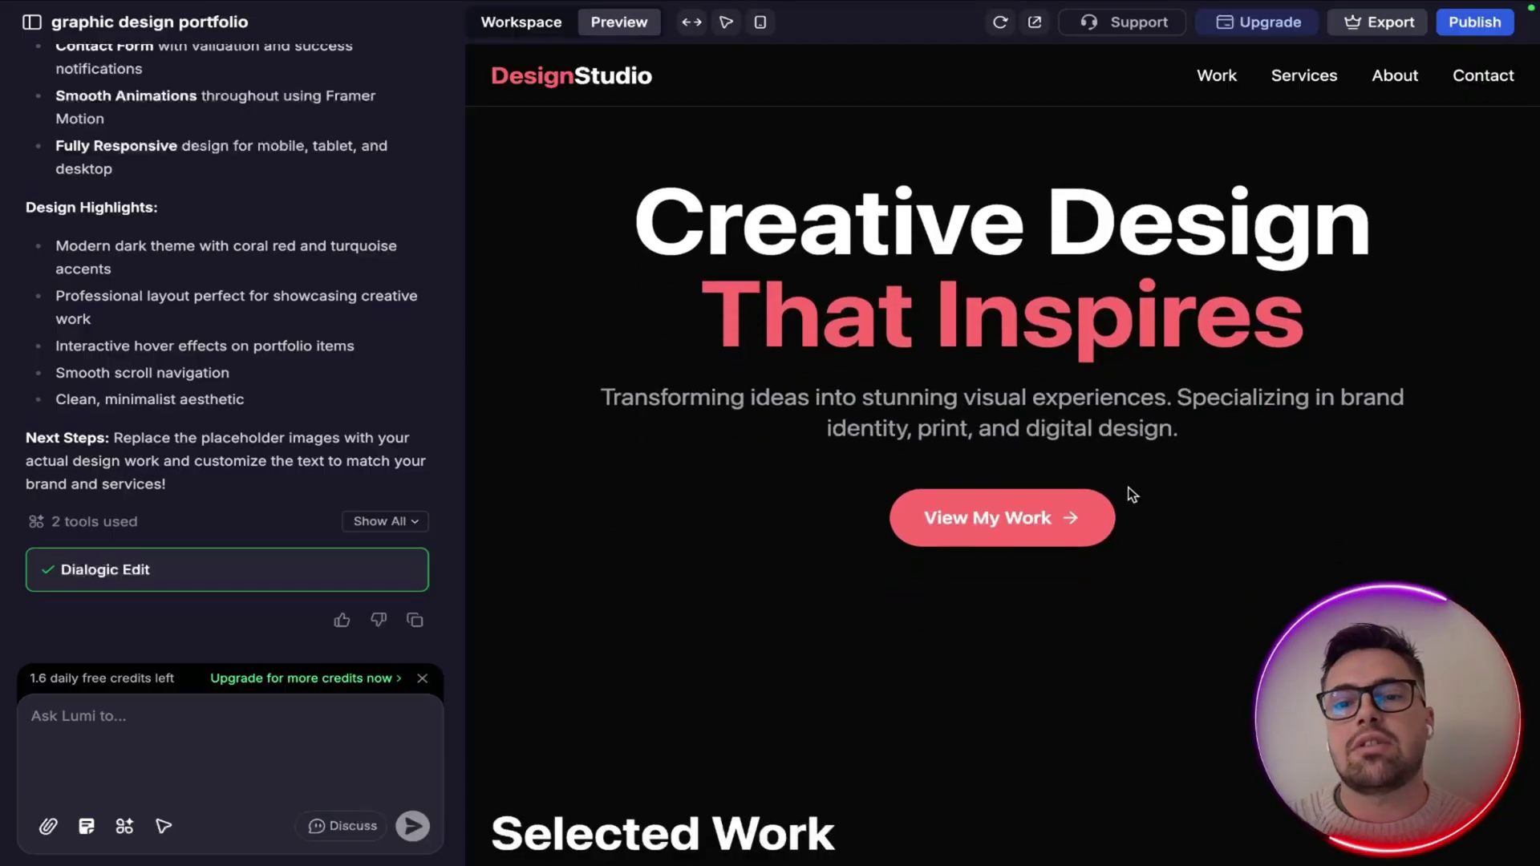
pyautogui.scroll(-1, 1122, 507)
pyautogui.scroll(-10, 1118, 510)
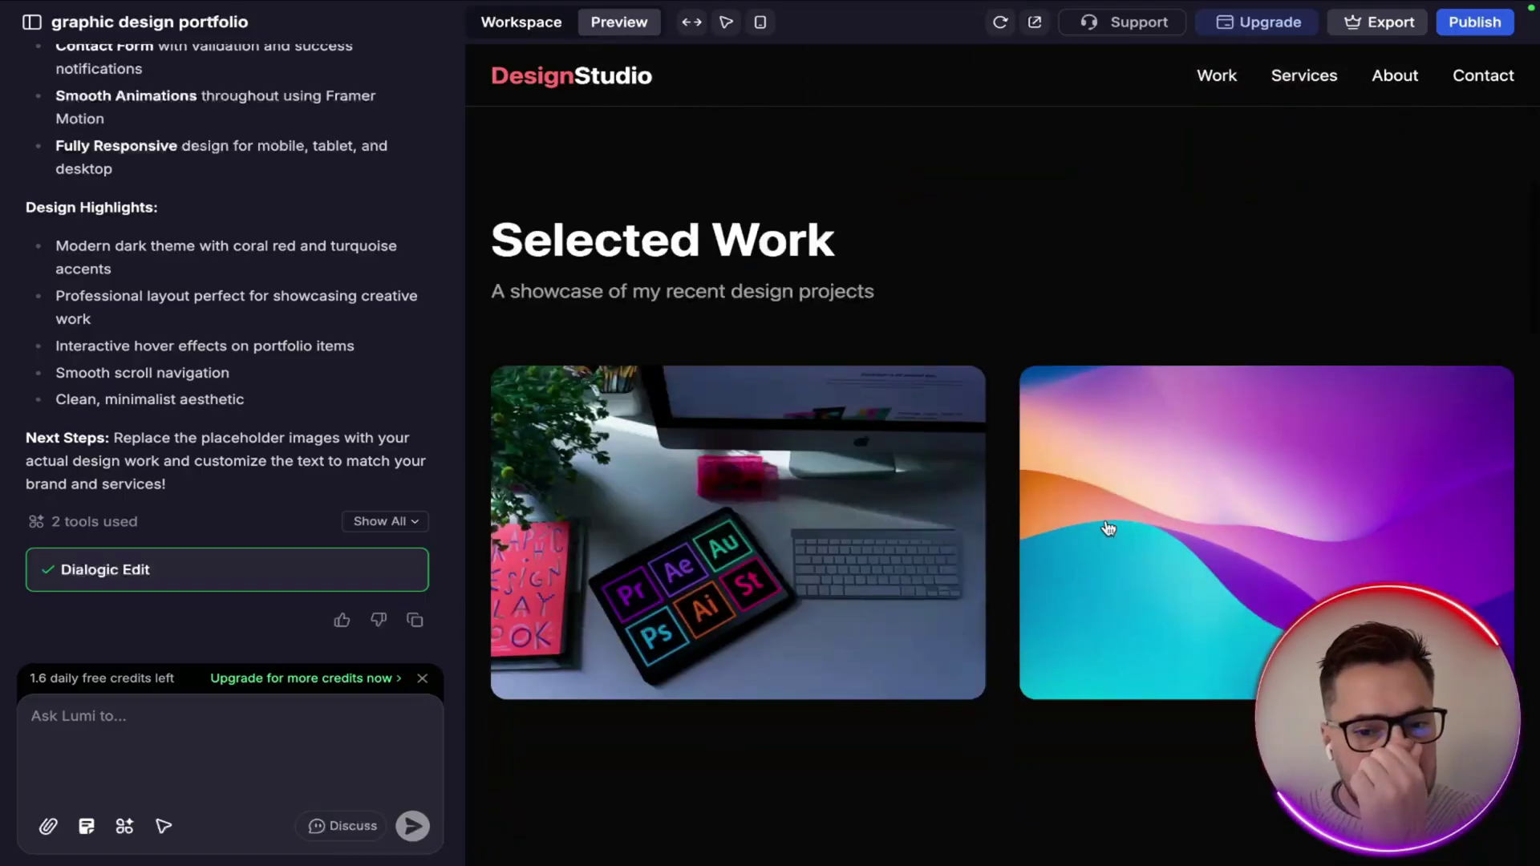
pyautogui.scroll(2, 1031, 337)
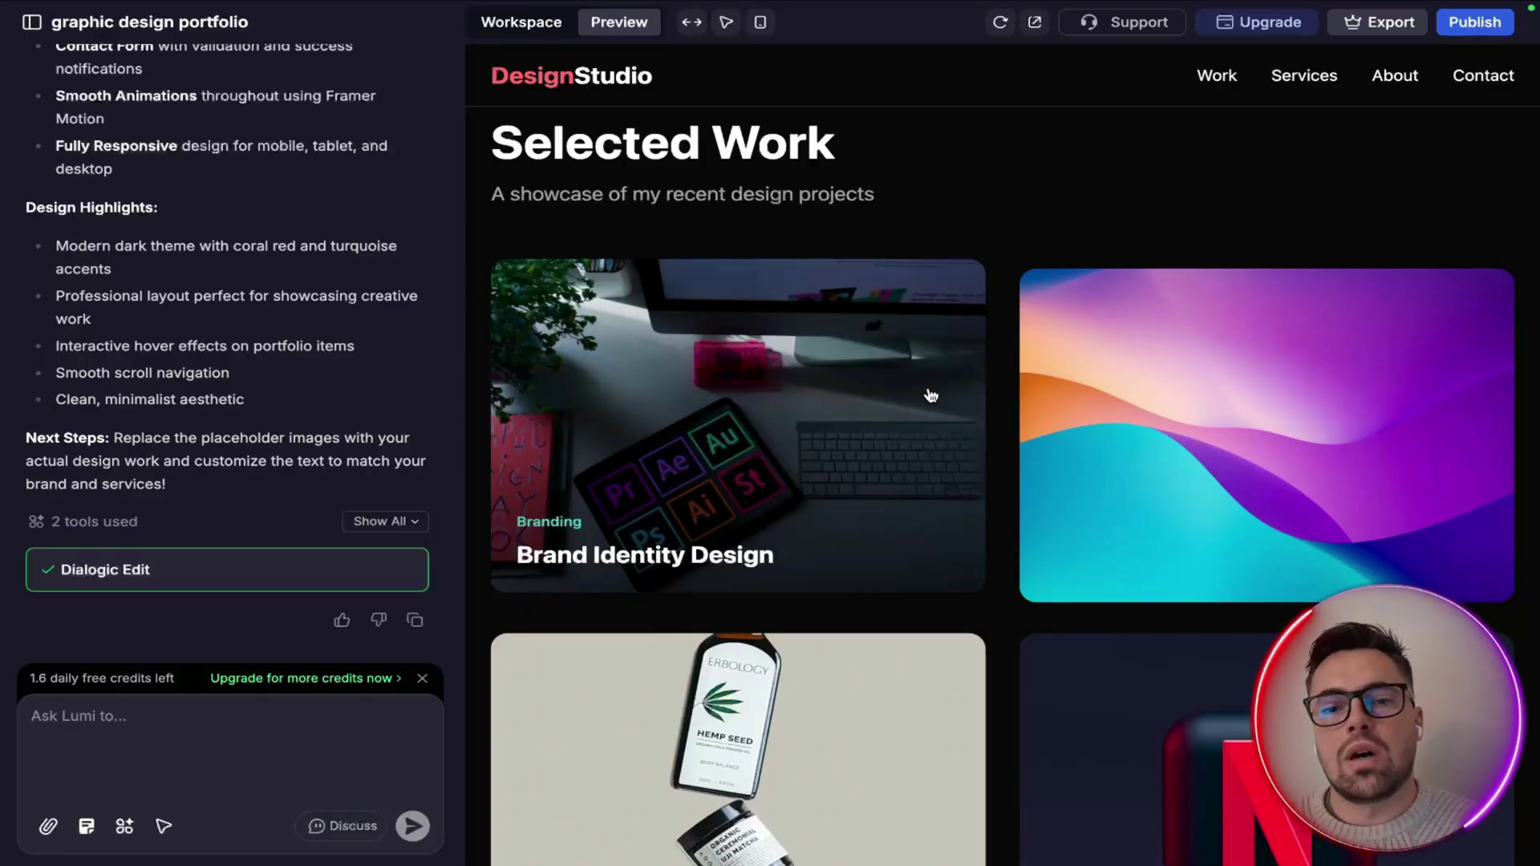
pyautogui.scroll(-12, 931, 397)
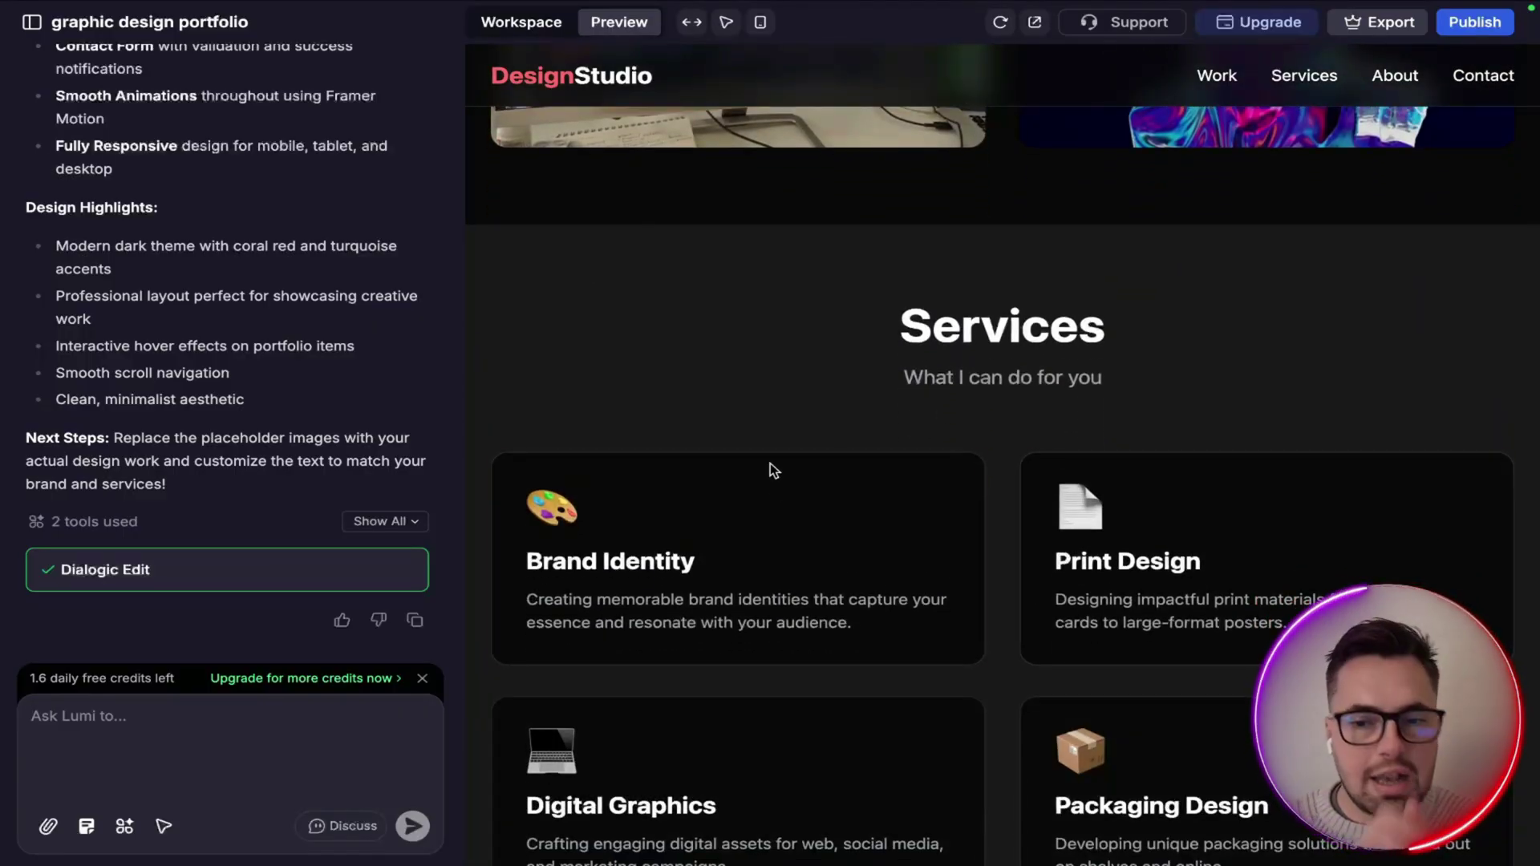
pyautogui.scroll(-1, 882, 513)
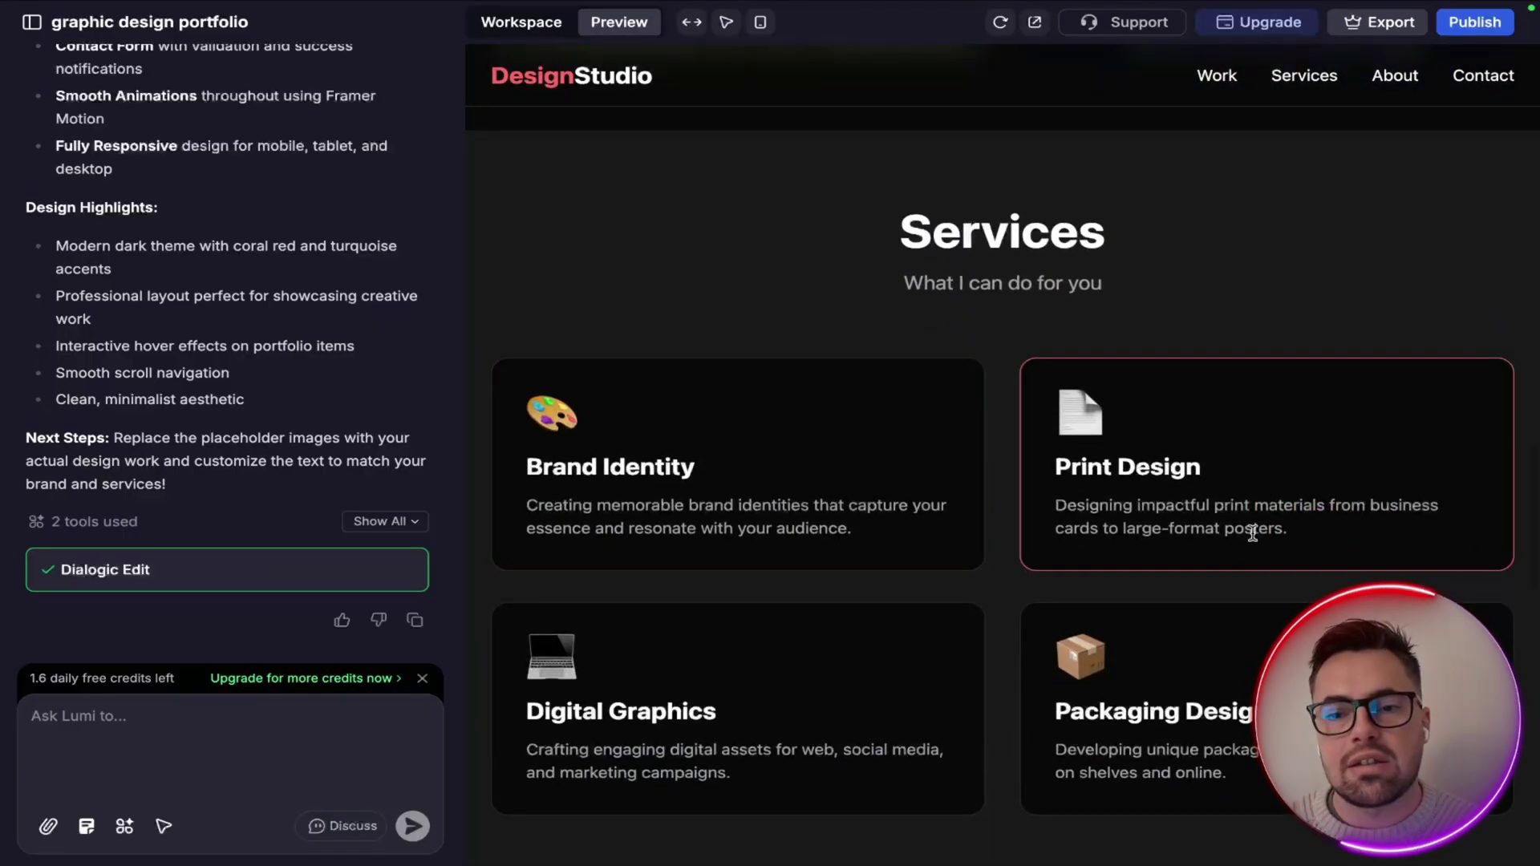
pyautogui.scroll(-4, 1195, 686)
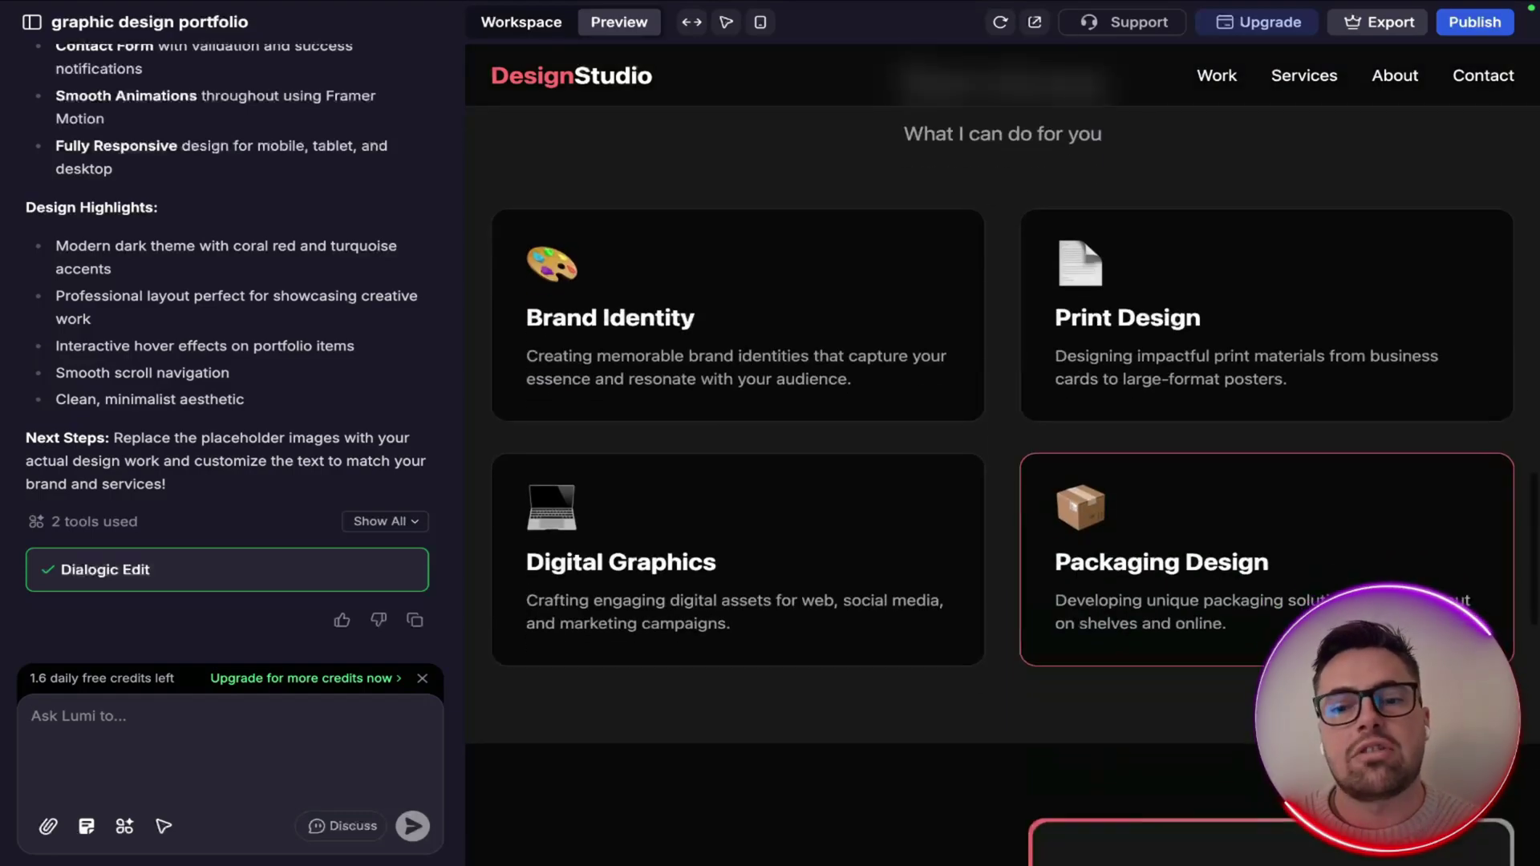
pyautogui.scroll(2, 936, 214)
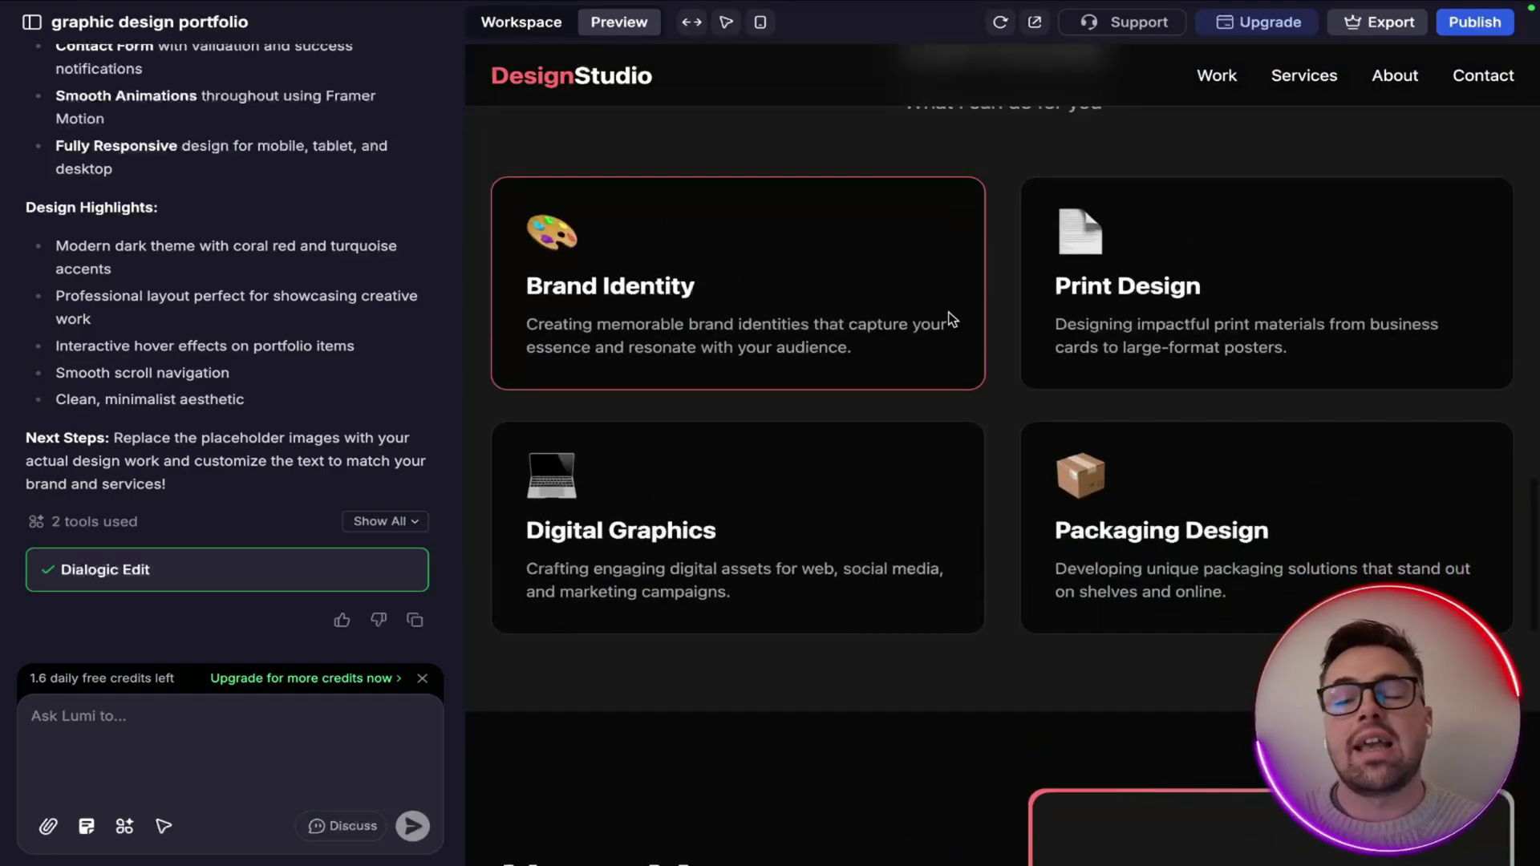
pyautogui.scroll(-6, 940, 329)
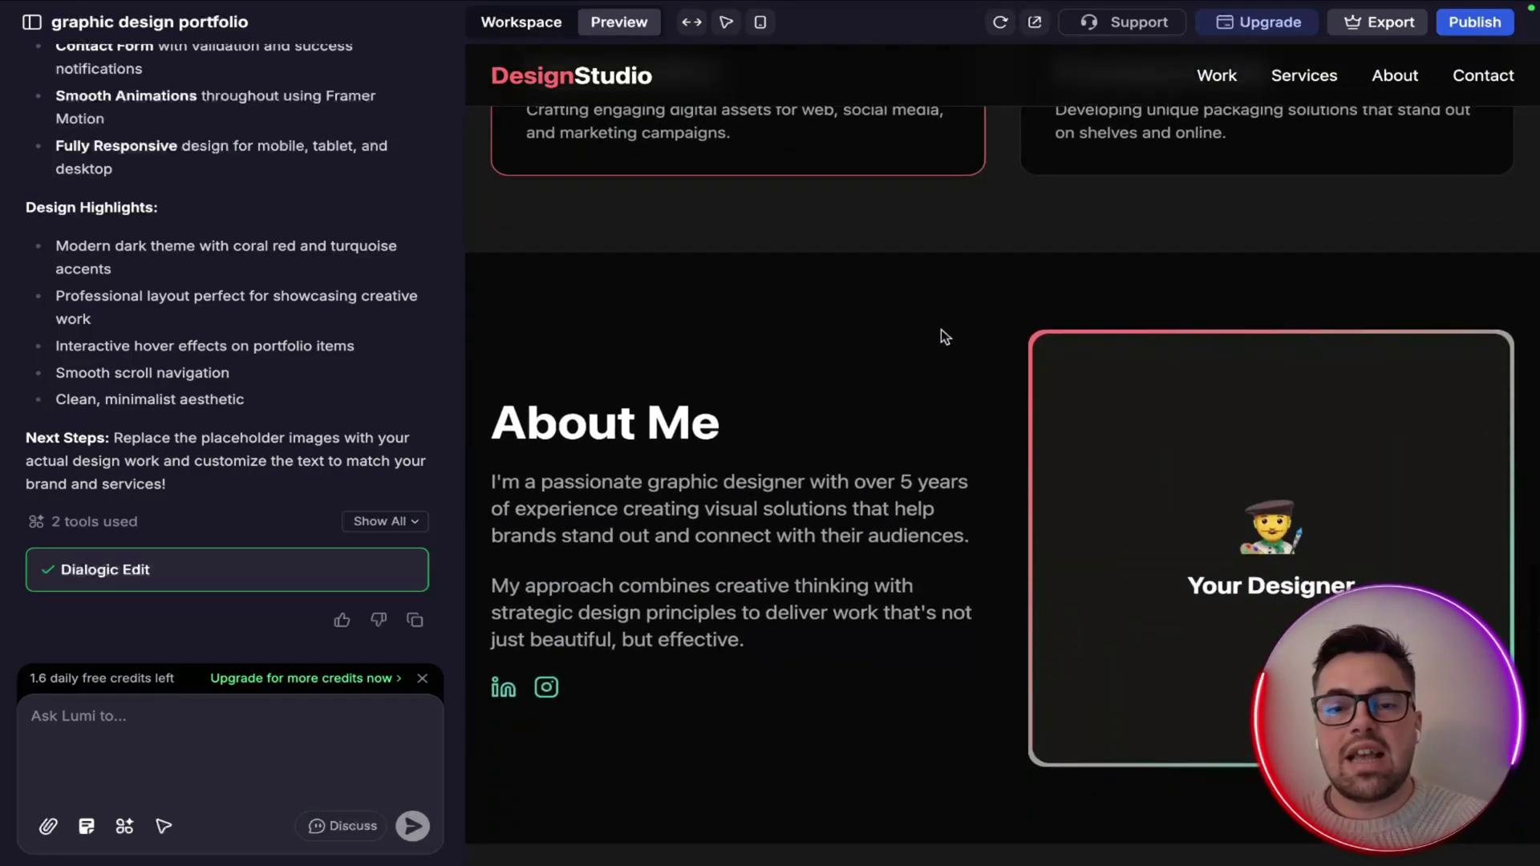
pyautogui.scroll(-8, 934, 340)
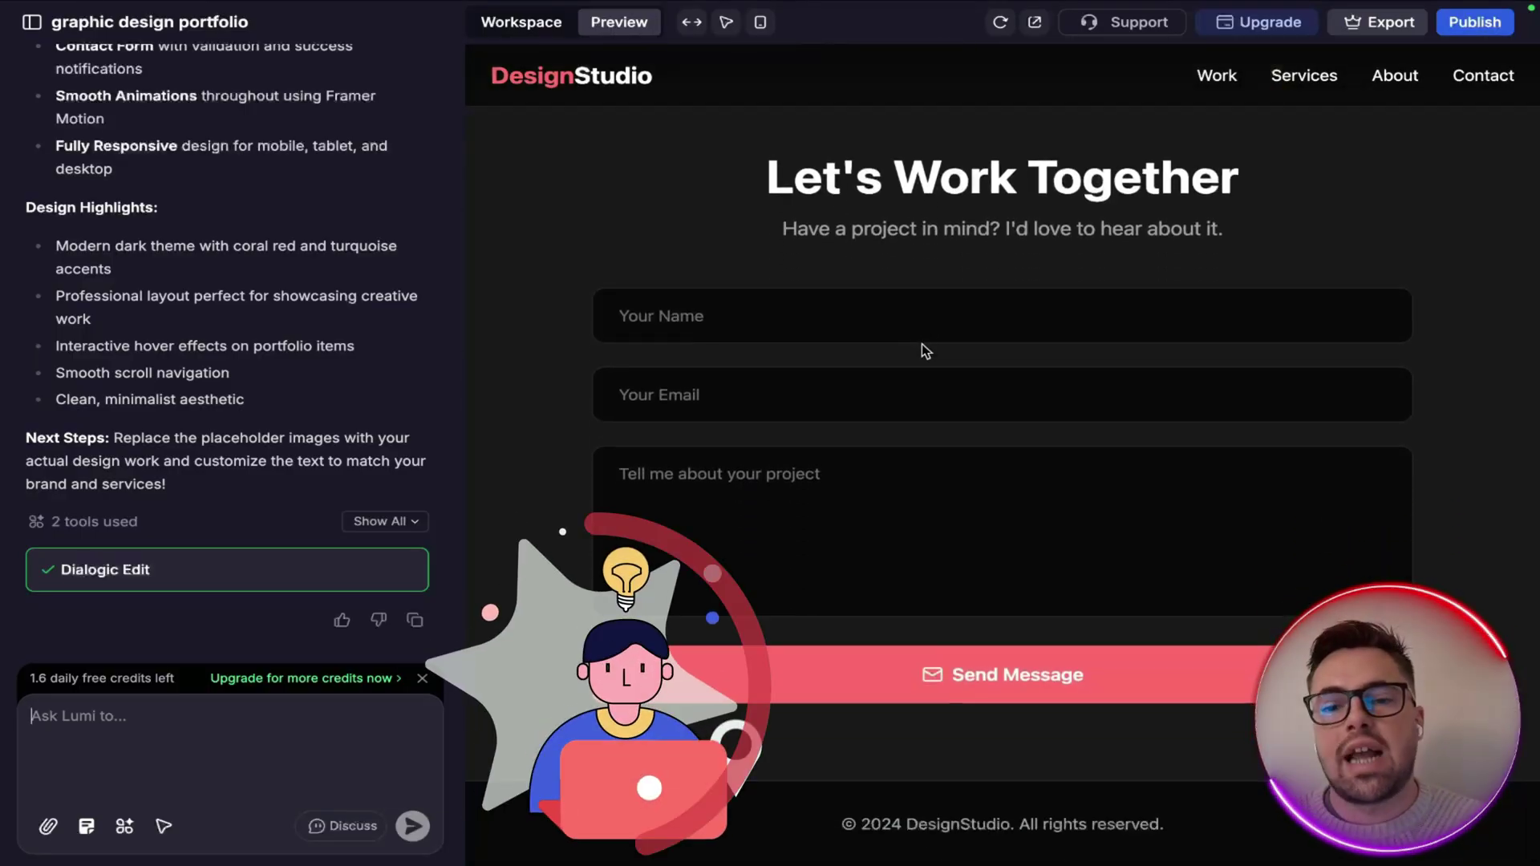
pyautogui.scroll(15, 921, 344)
pyautogui.scroll(10, 973, 450)
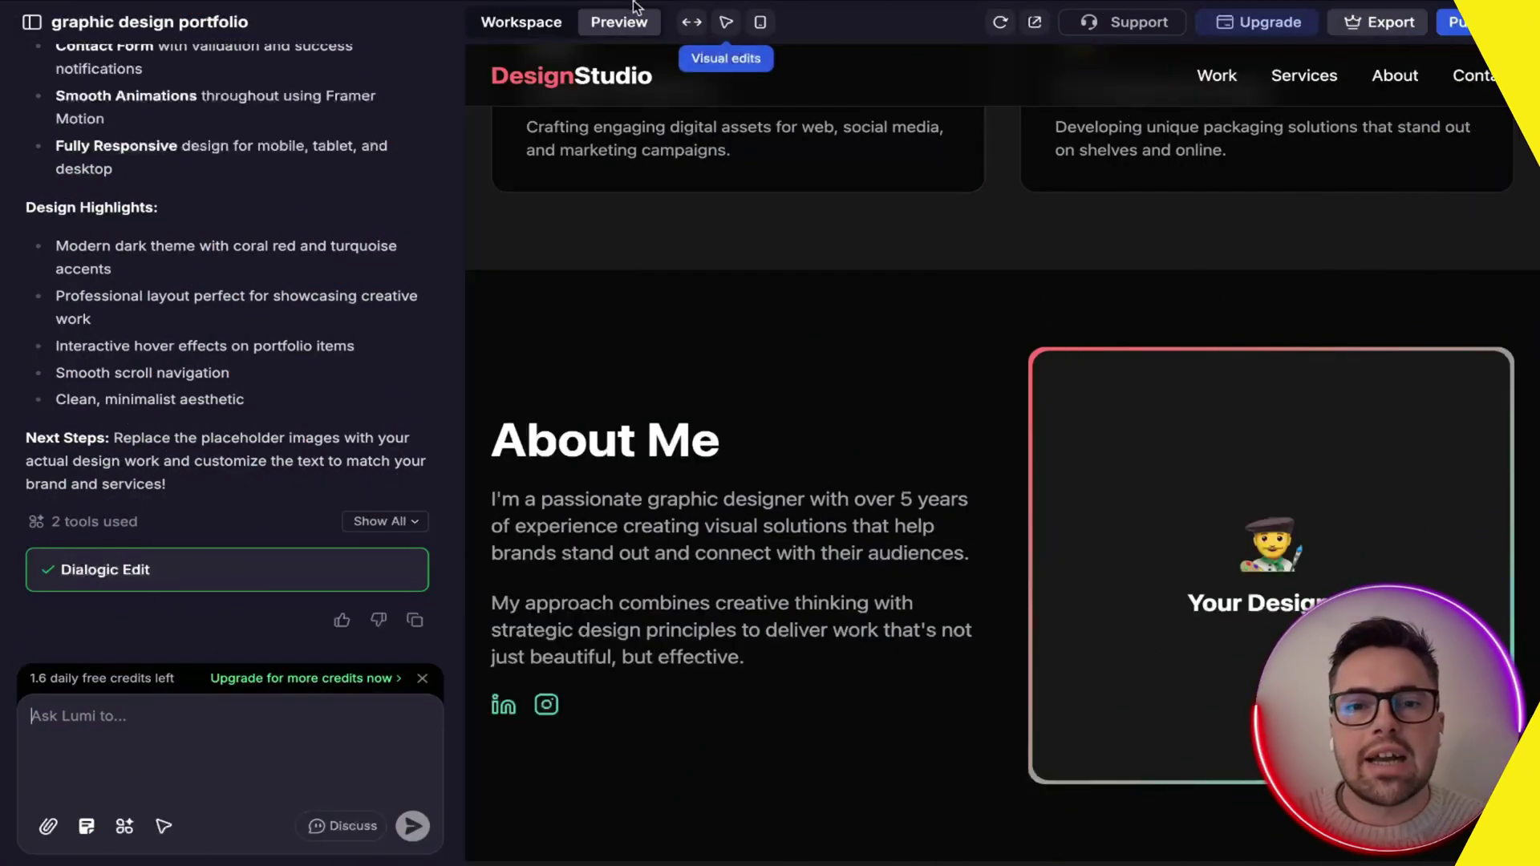
# Select the About Me paragraph and ask Lumi to mention 10+ years' experience, a degree, customer work
pyautogui.click(726, 22)
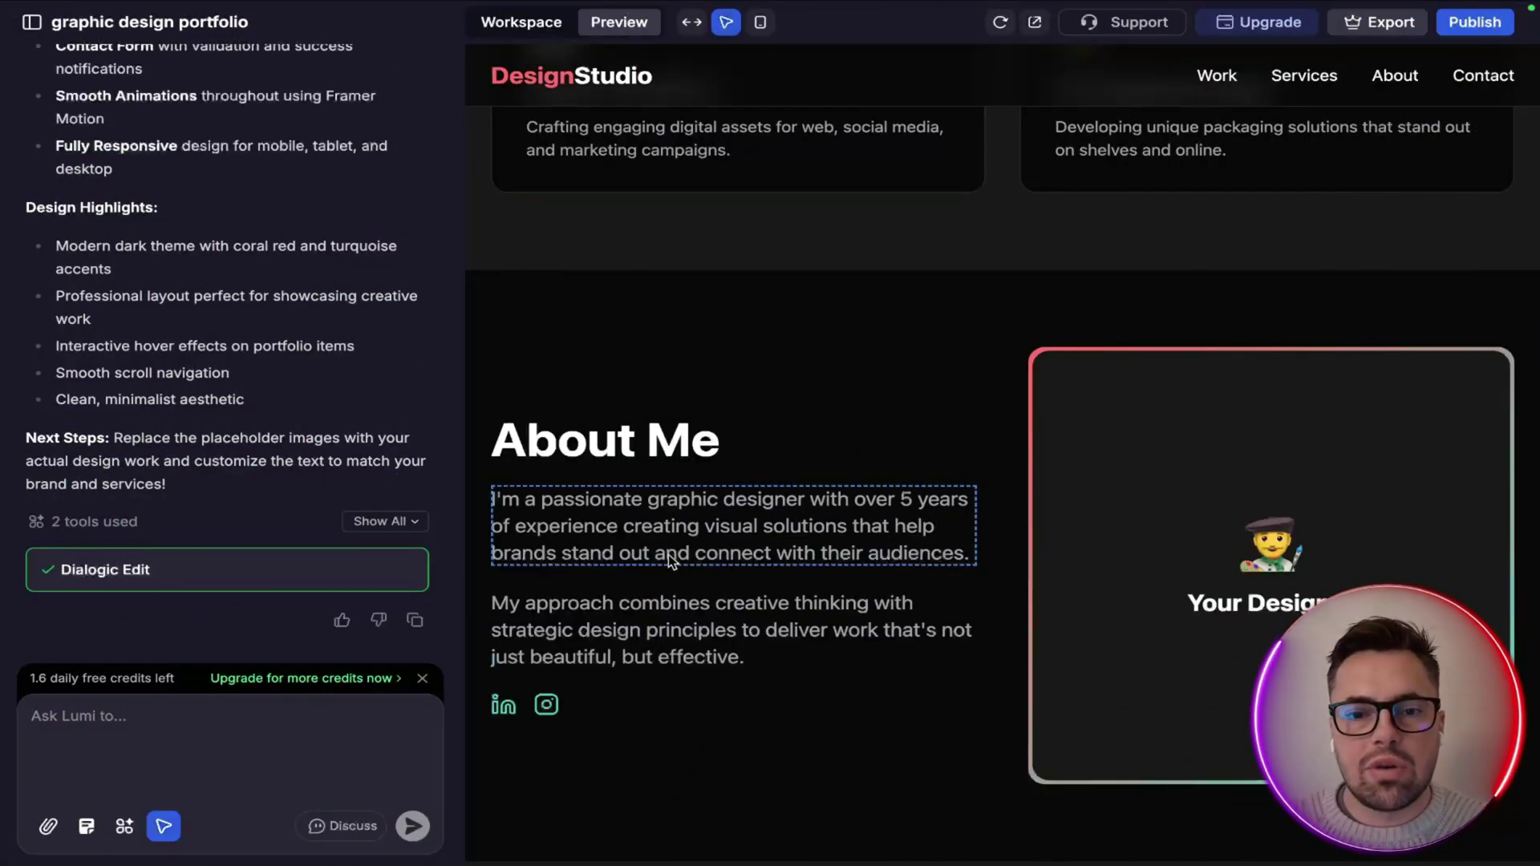
pyautogui.click(705, 526)
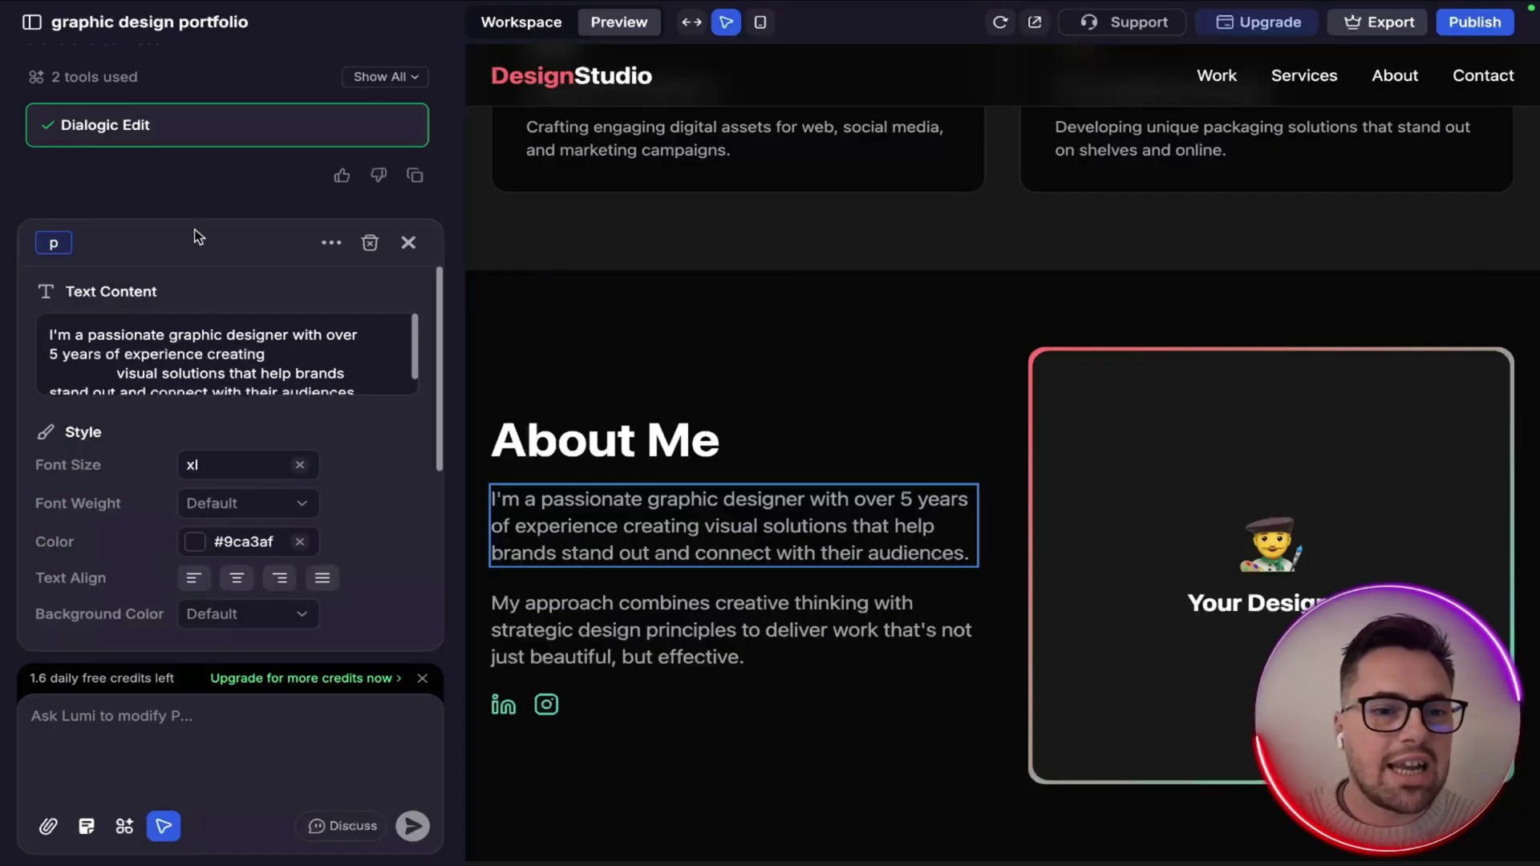
pyautogui.click(125, 712)
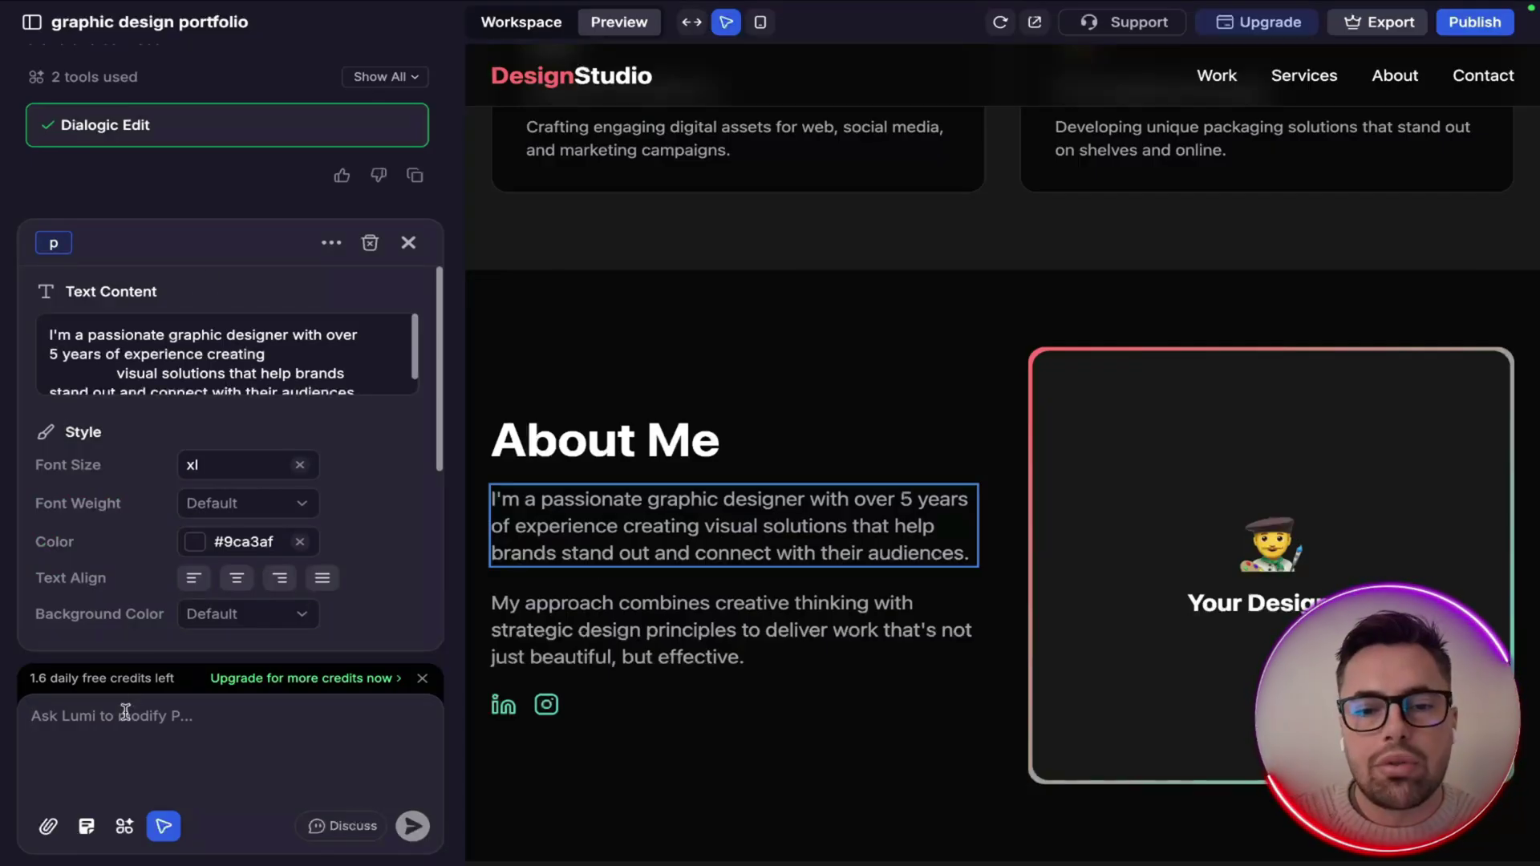
pyautogui.write('i hav')
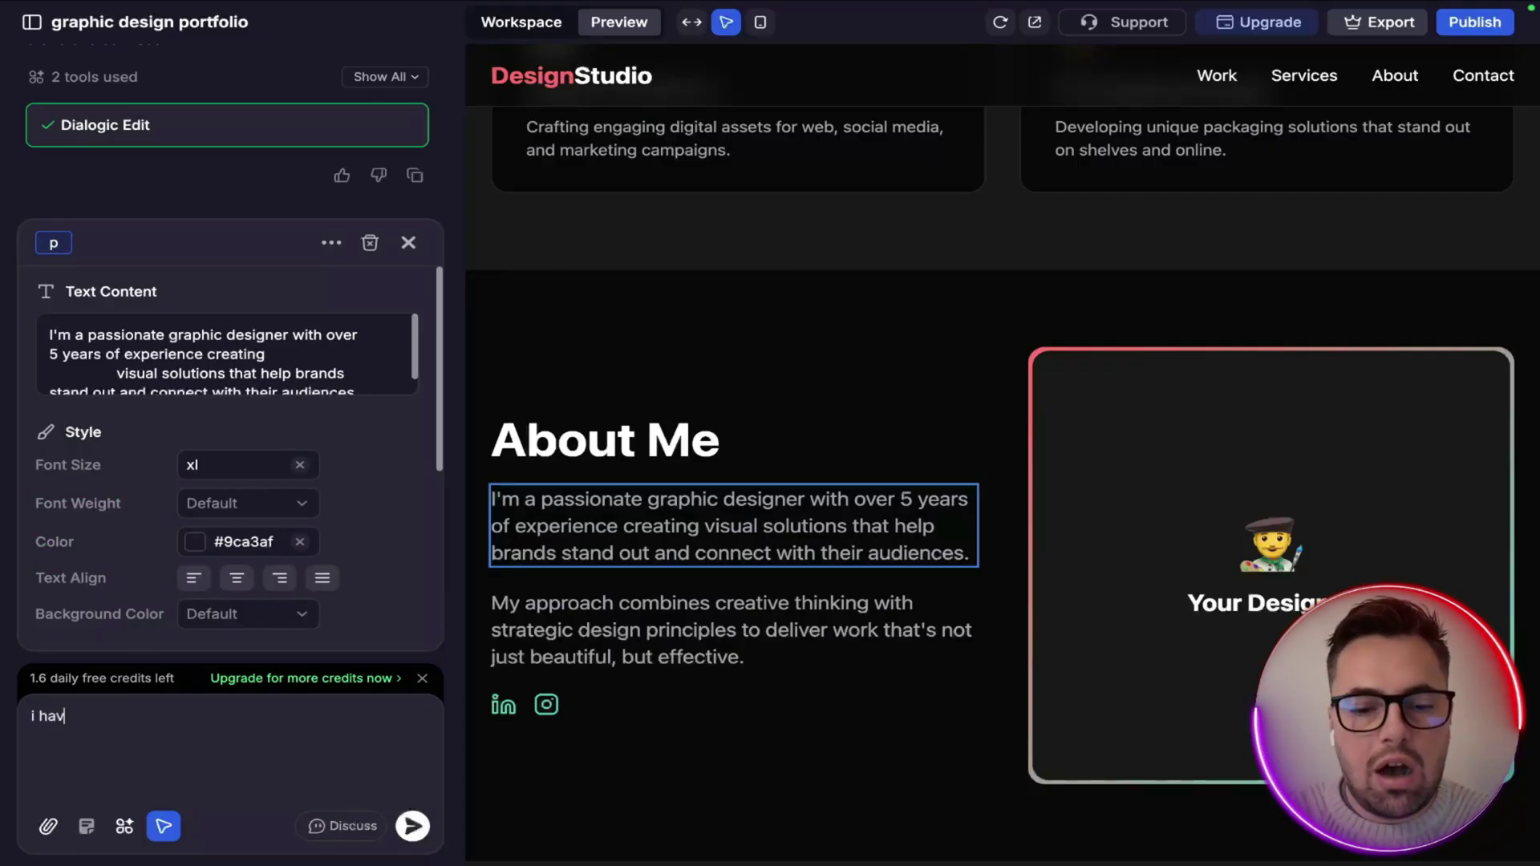
pyautogui.write('e over 10 yea')
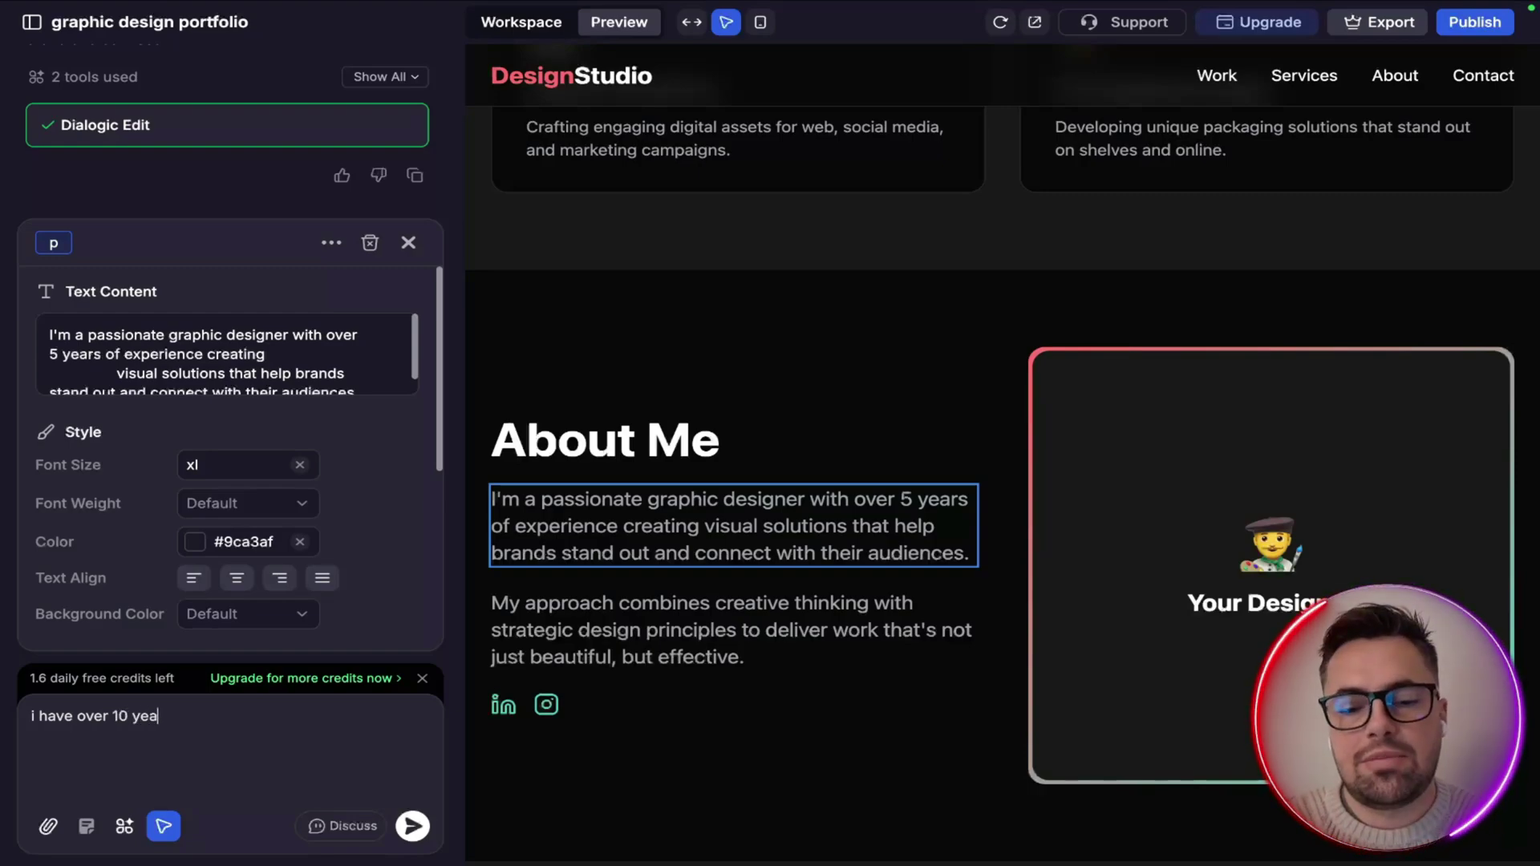
pyautogui.write('rs of experience, i h')
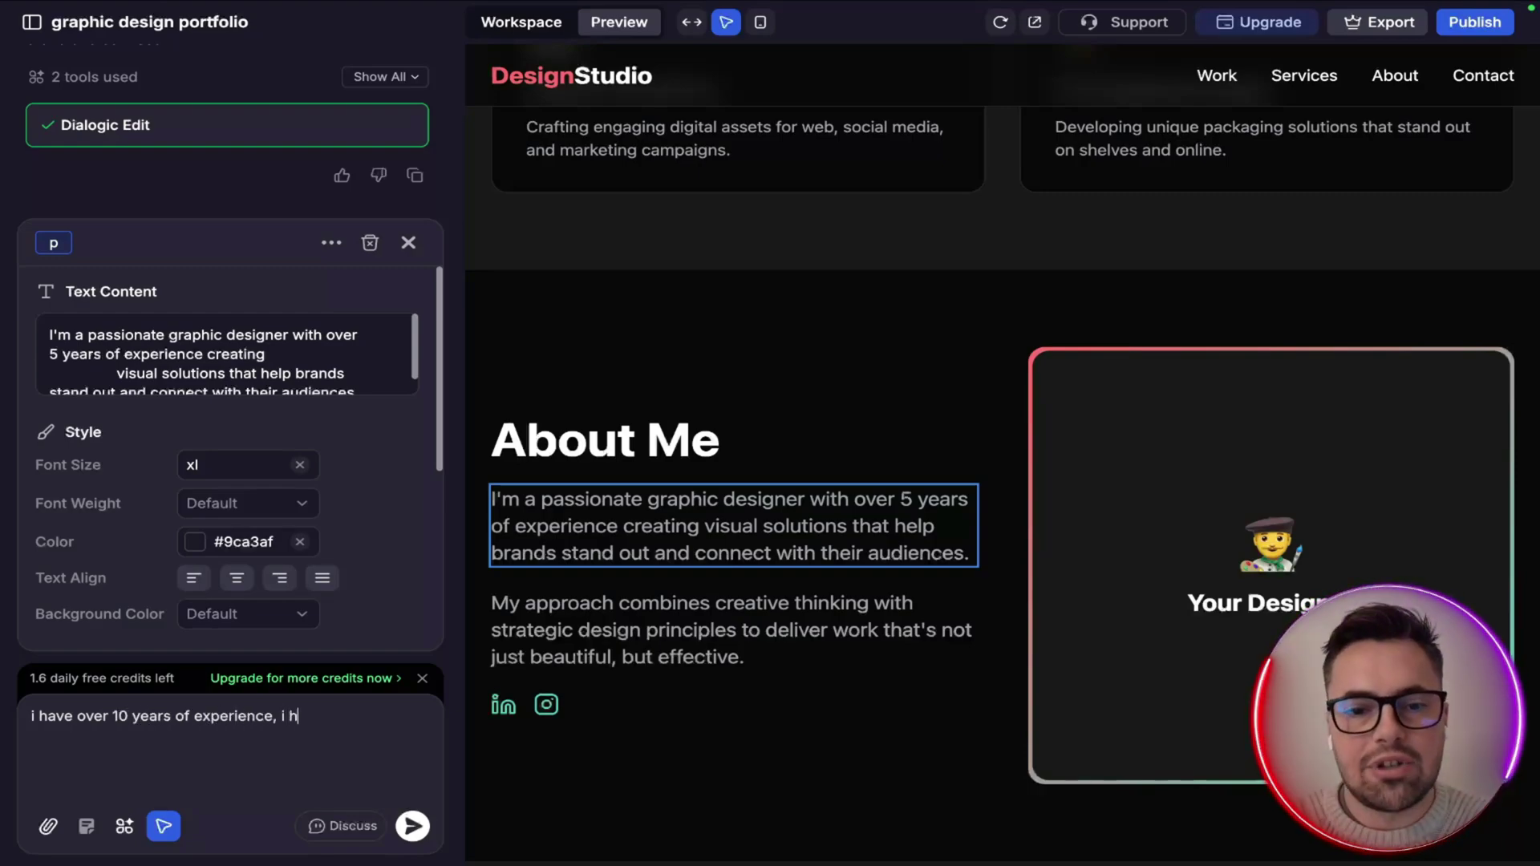
pyautogui.write('ave degree and i love to work wit')
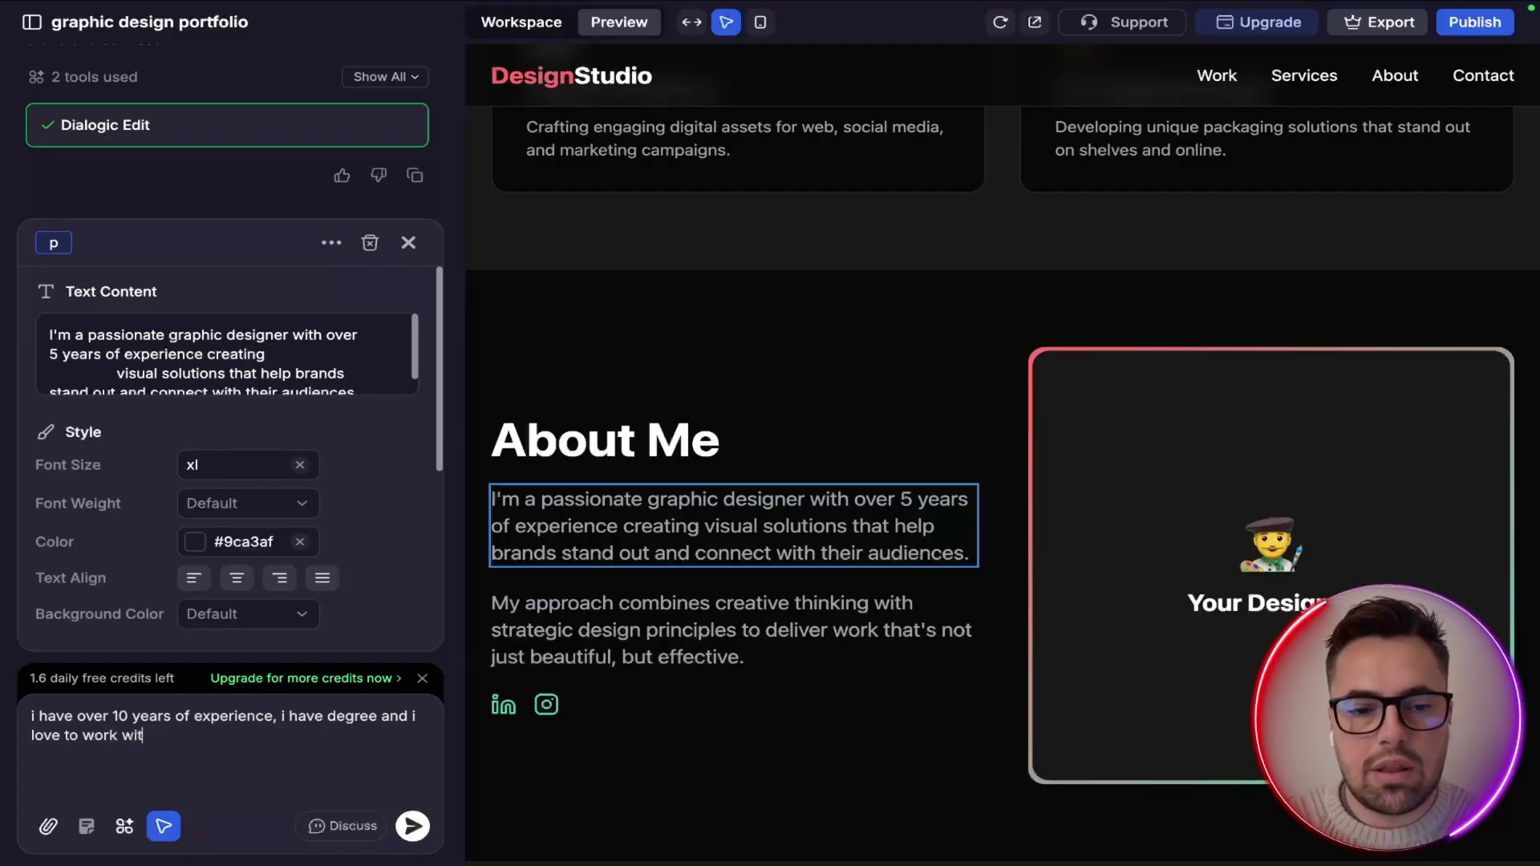
pyautogui.write('h customers. can you make those ch')
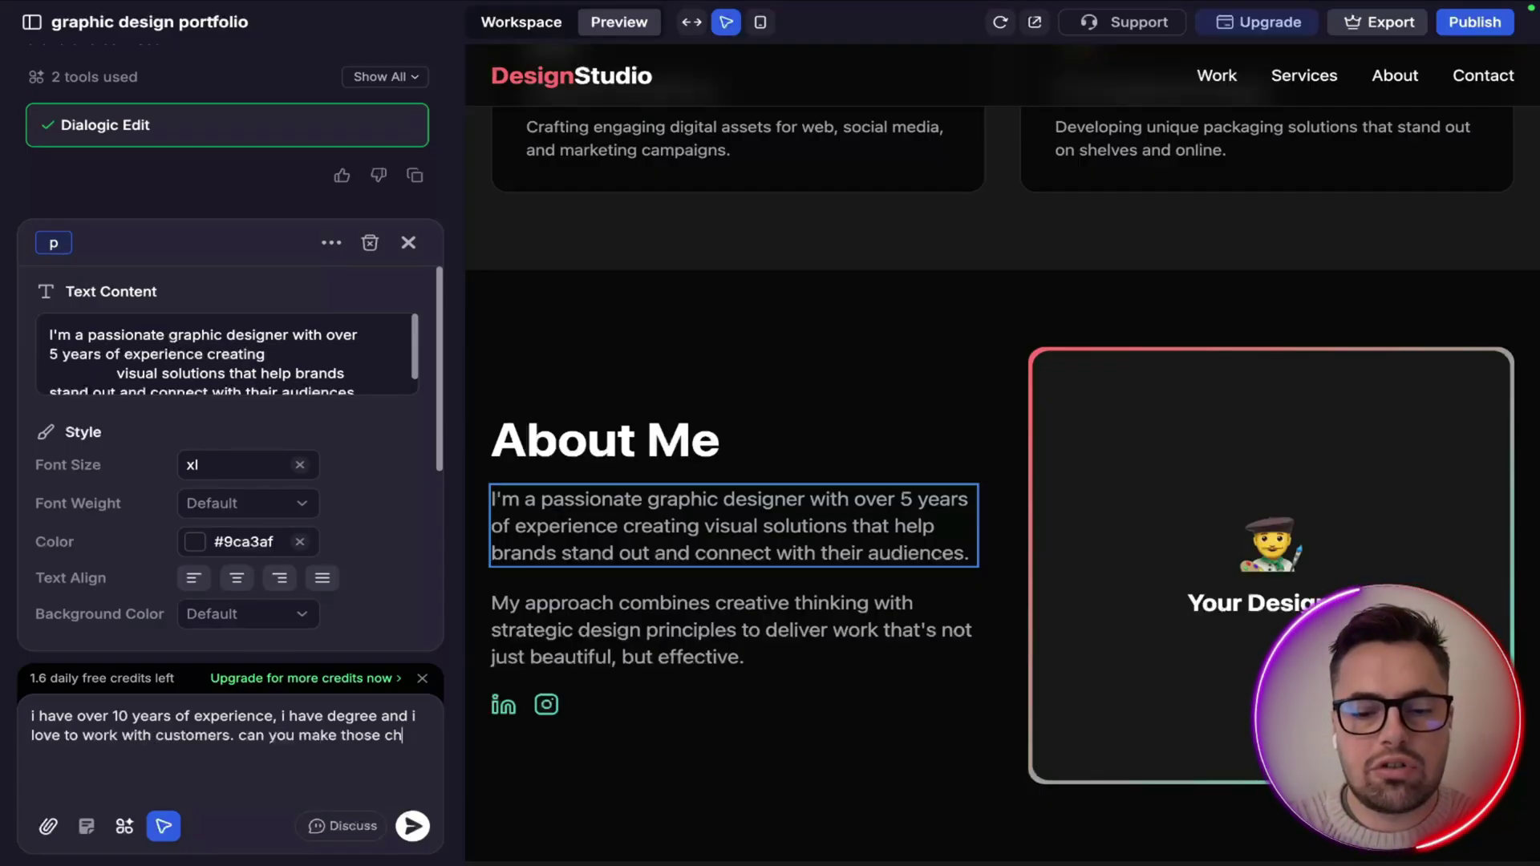
pyautogui.write('anged')
pyautogui.press('Return')
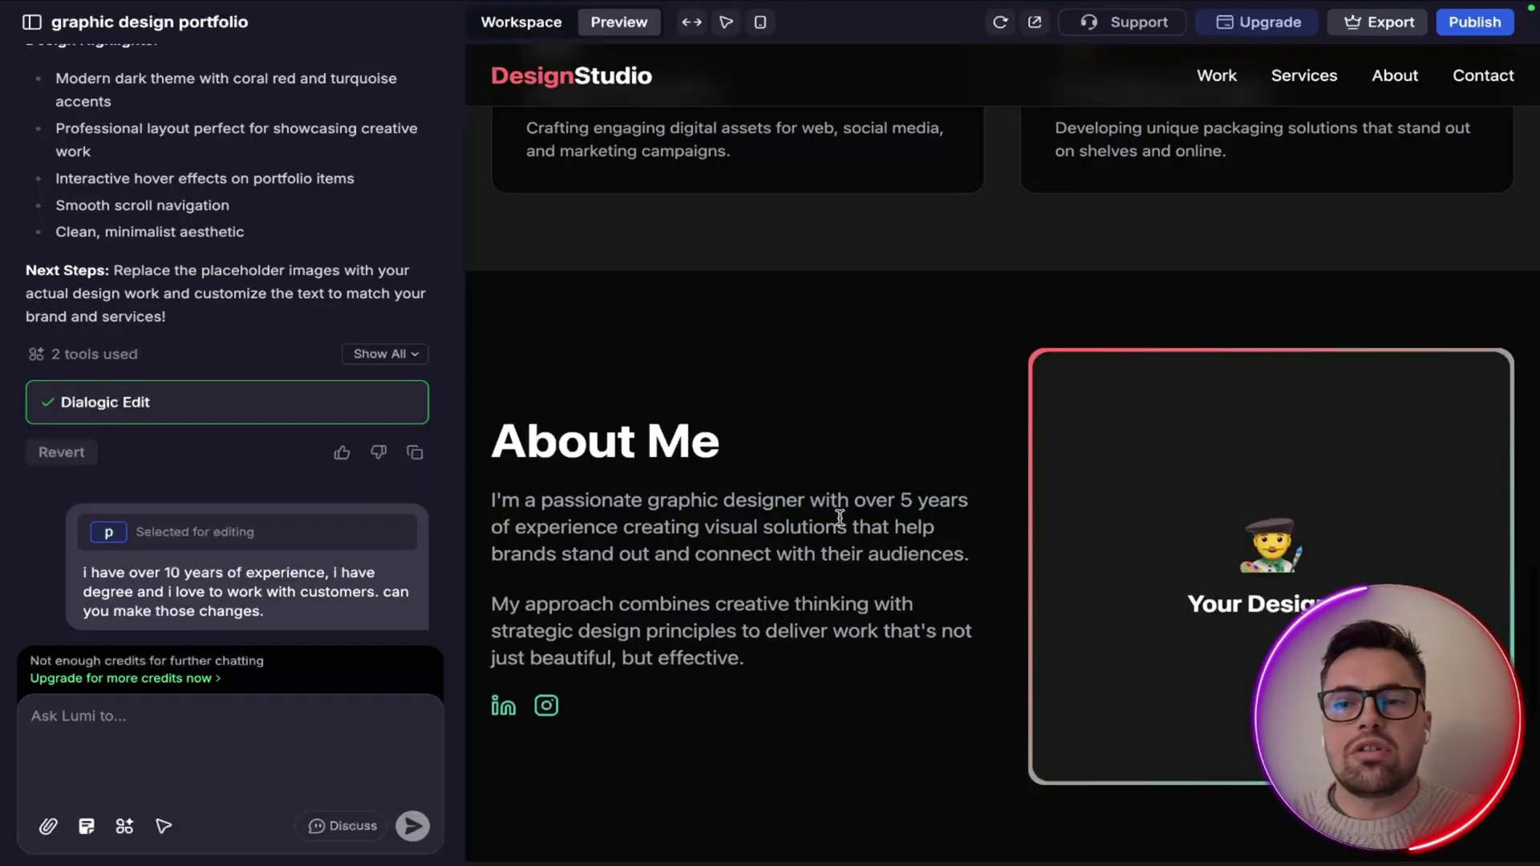
pyautogui.scroll(10, 839, 517)
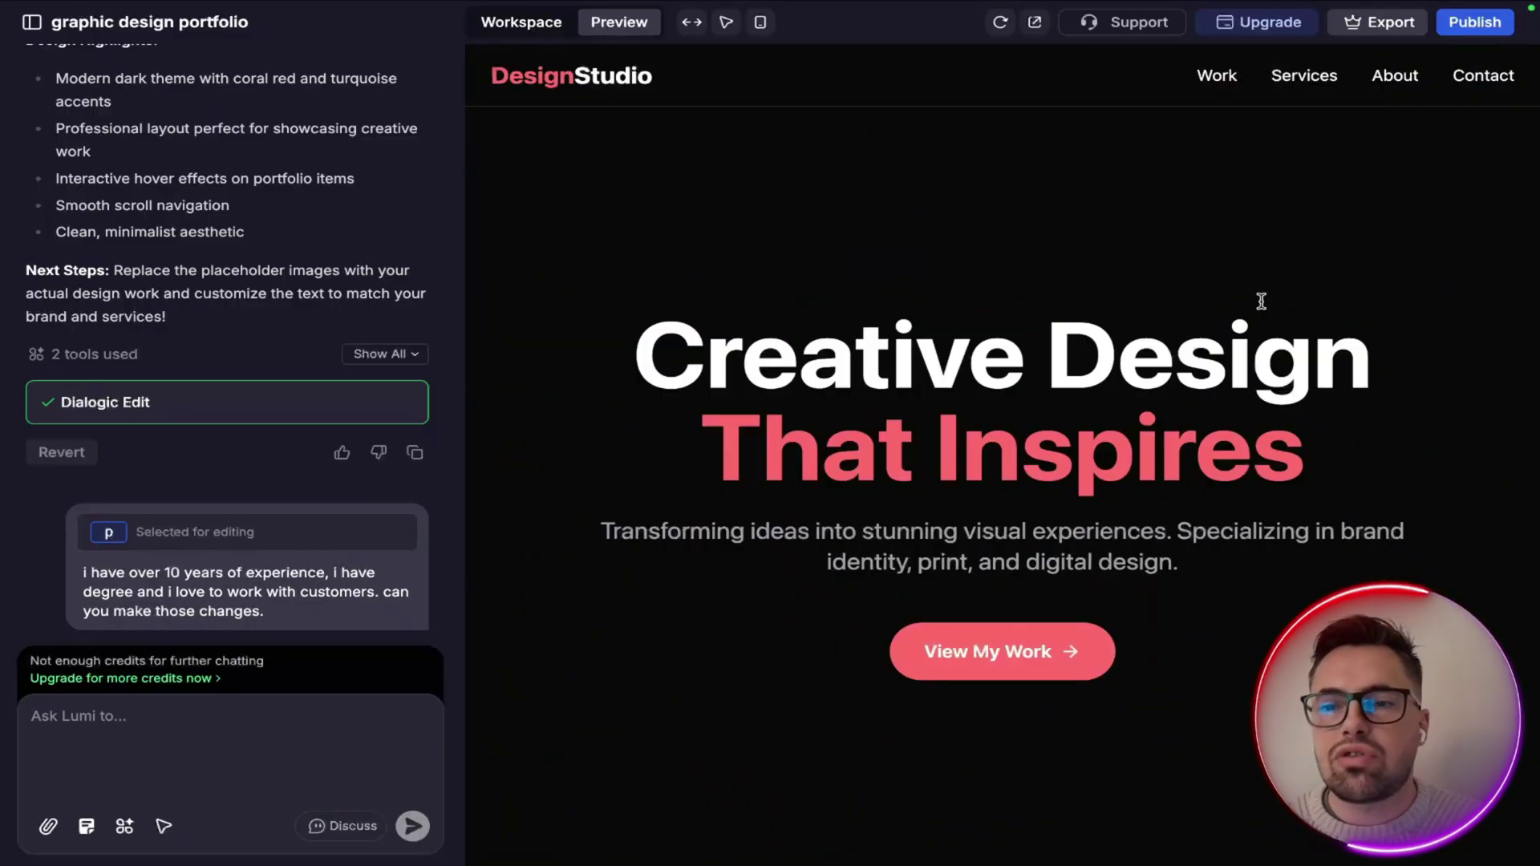
# Show the Publish popover with the graphicdesignportfolio.lumi.ing address and custom domain option
pyautogui.click(1461, 27)
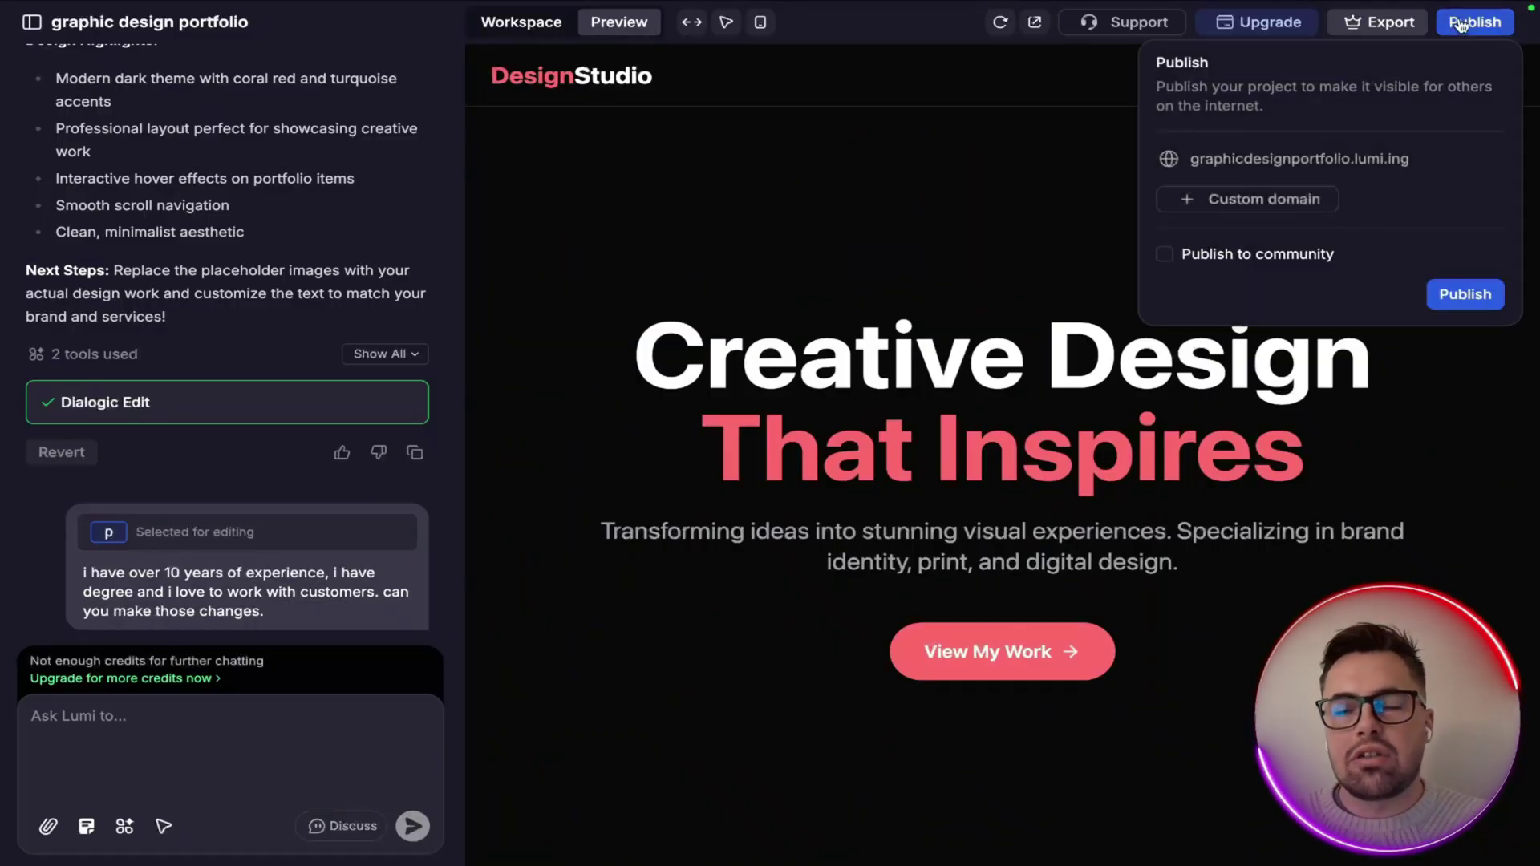